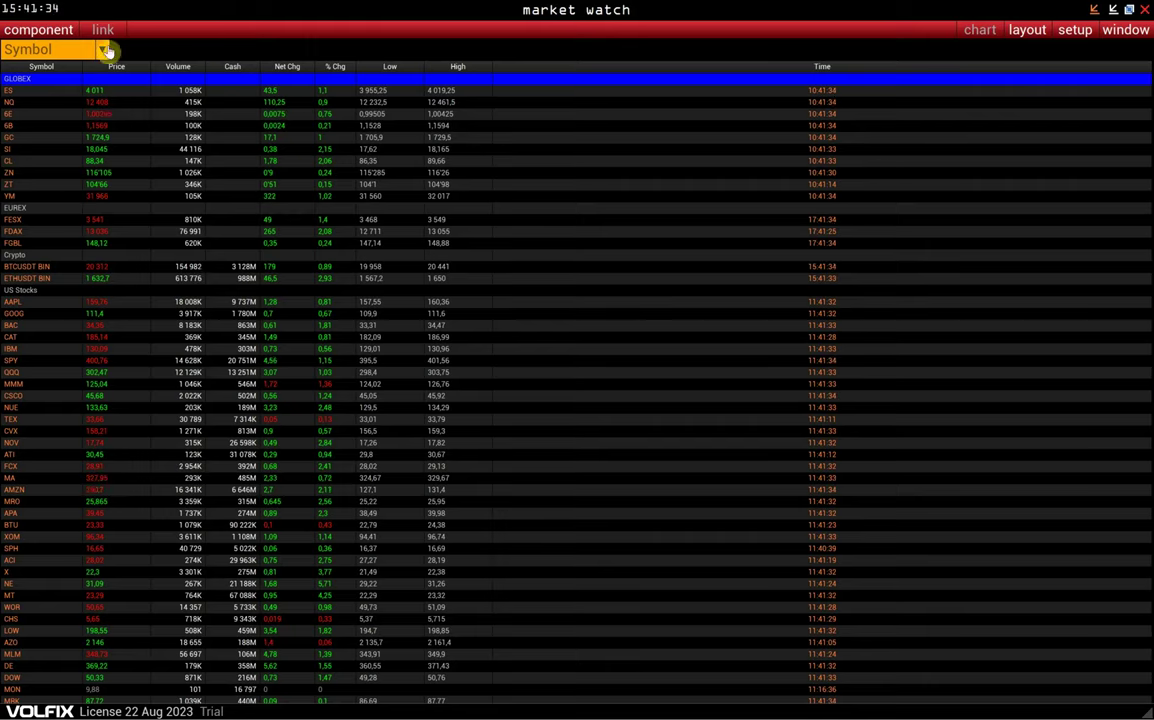
Step: Open a new chart component from the market watch and maximize its window
left_click(40, 31)
left_click(45, 50)
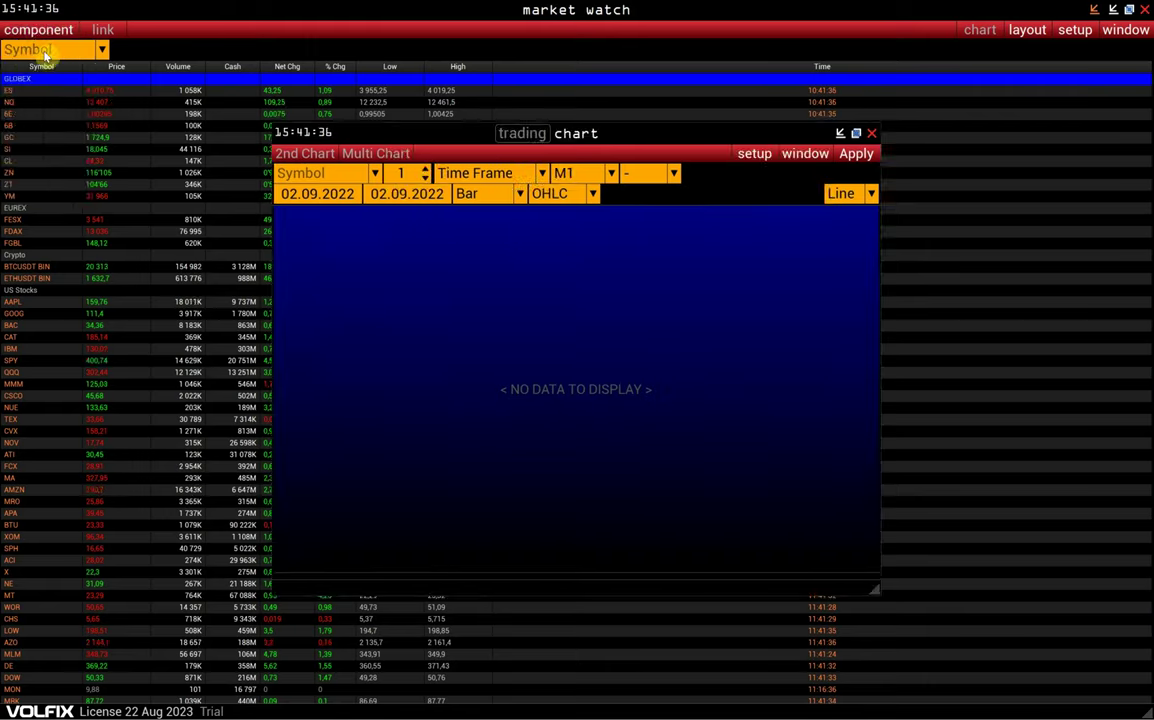
left_click(858, 134)
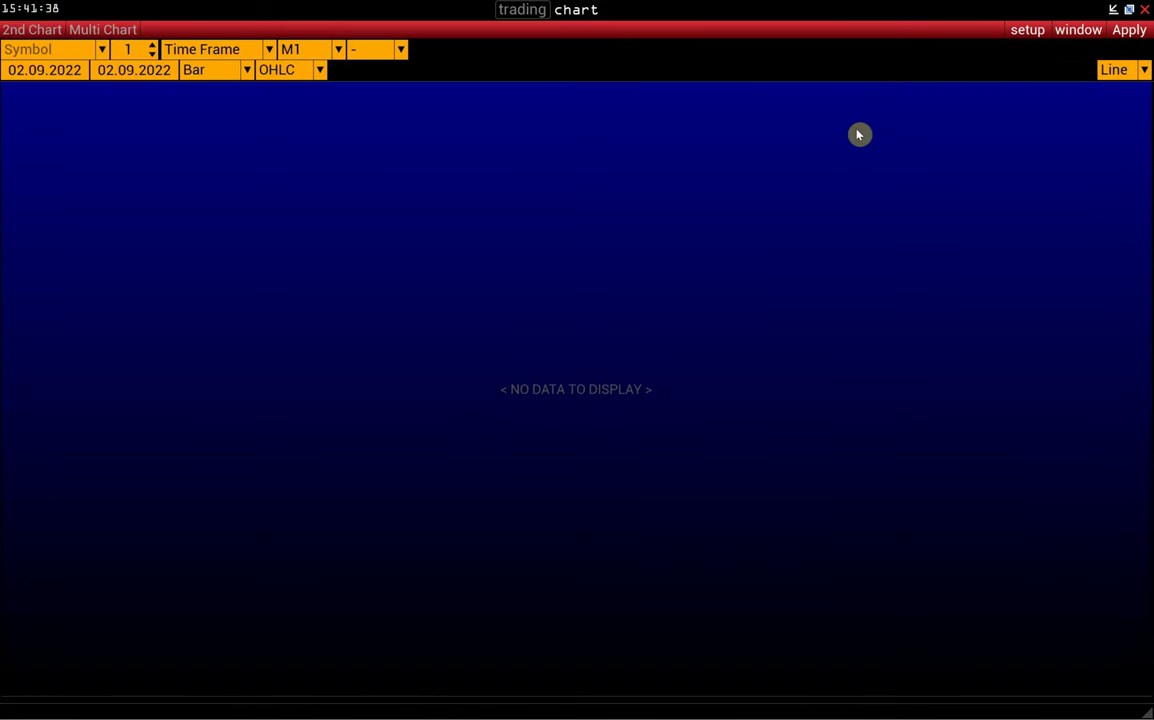
Step: Set the chart's symbol to NQ on CME with the Time Frame type and an M5 interval
left_click(53, 51)
type("nq")
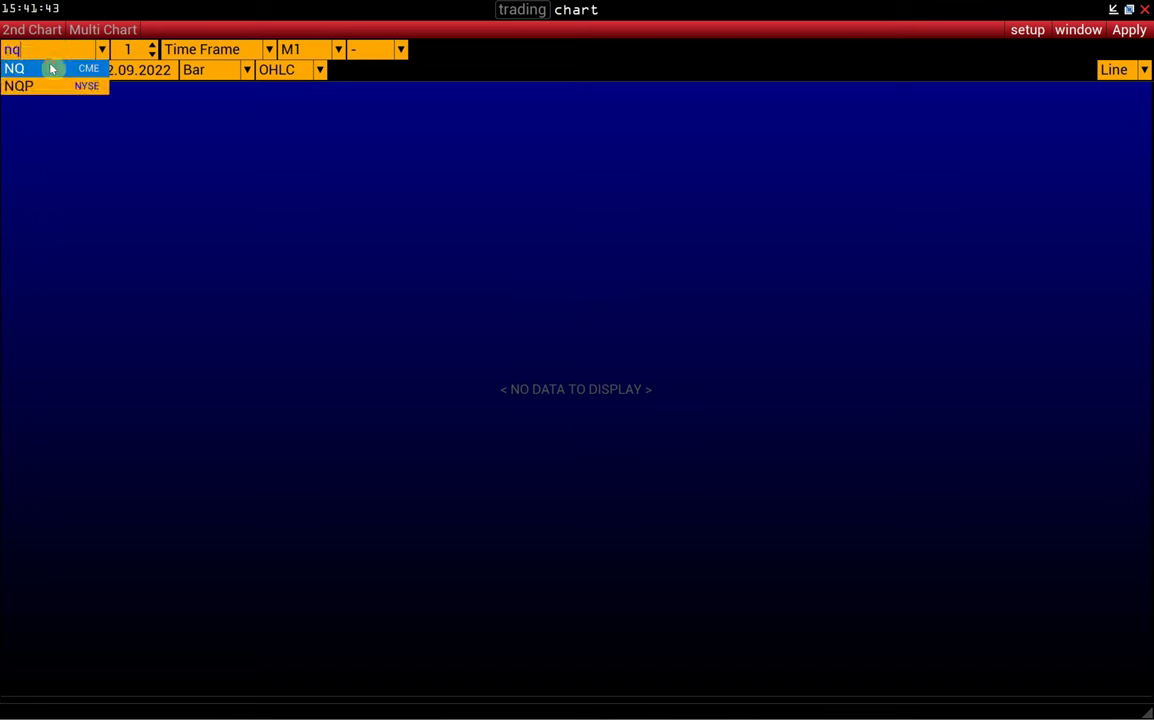
left_click(52, 68)
left_click(232, 54)
left_click(233, 47)
left_click(385, 51)
left_click(398, 247)
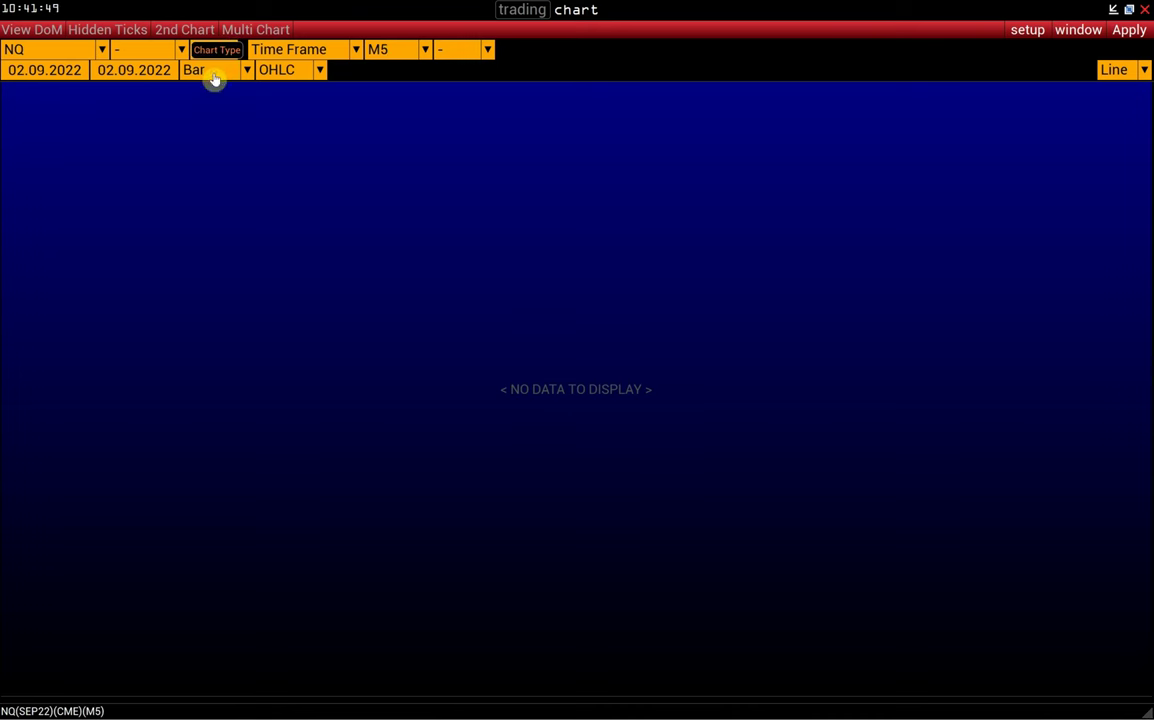
Step: Switch the NQ chart display to Cluster with Volume and load its data for 02.09.2022
left_click(200, 70)
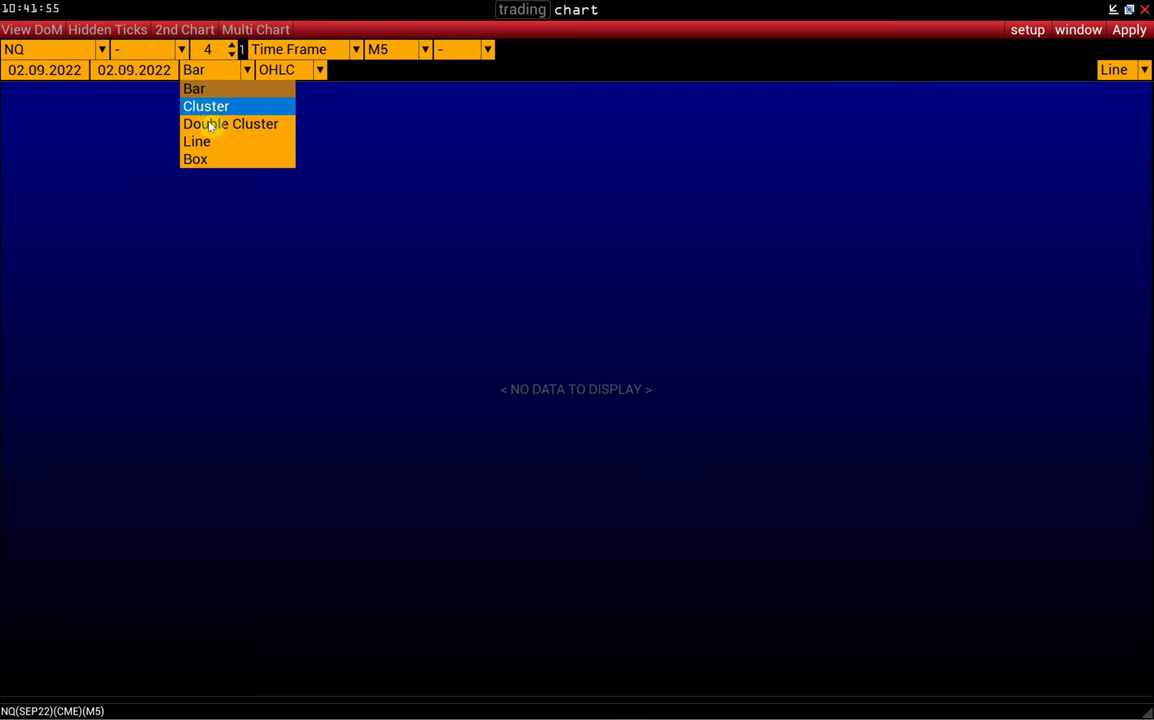
left_click(206, 107)
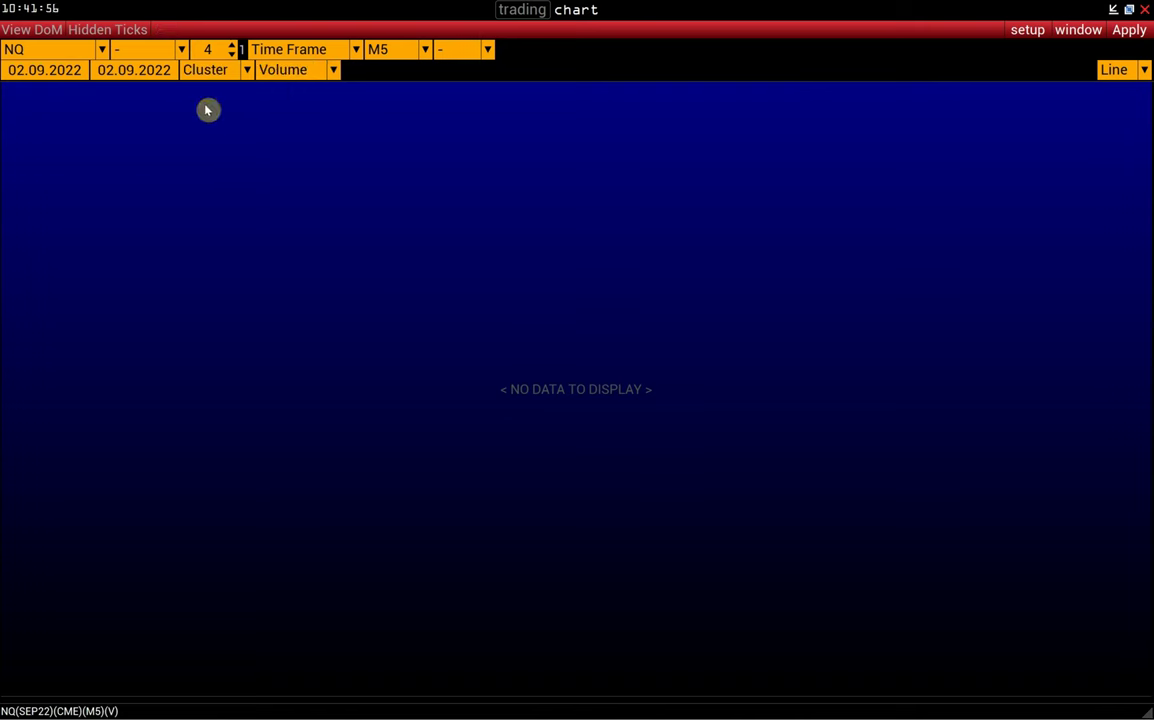
left_click(281, 53)
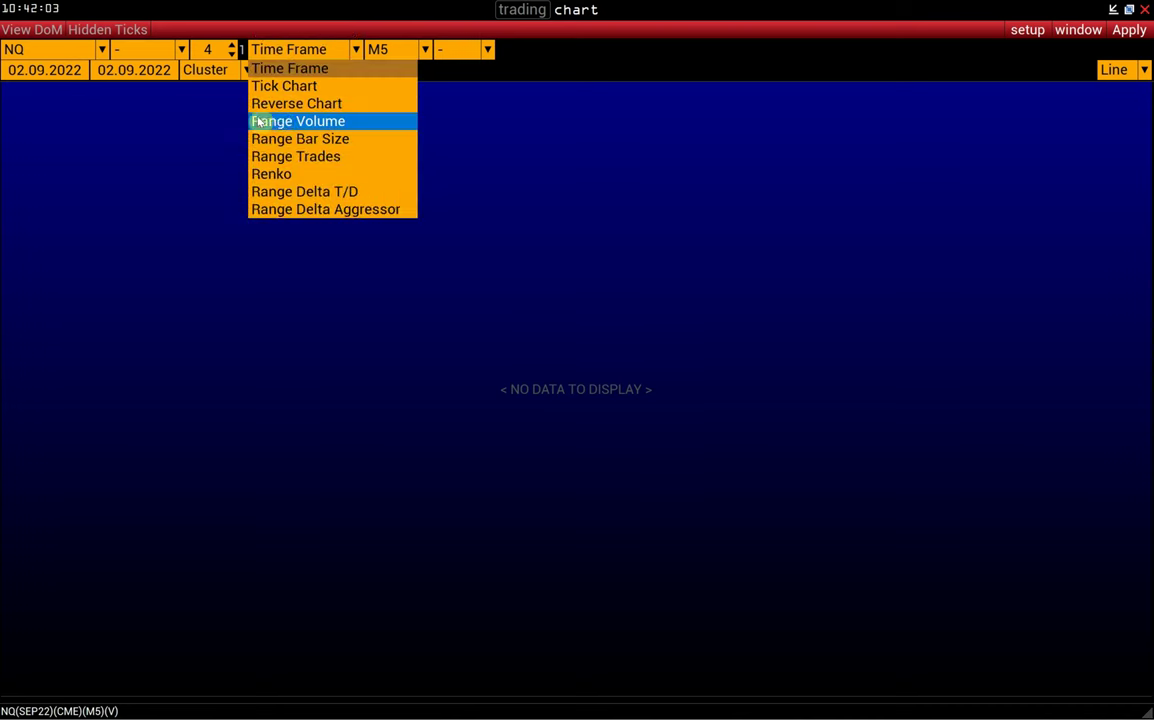
left_click(484, 80)
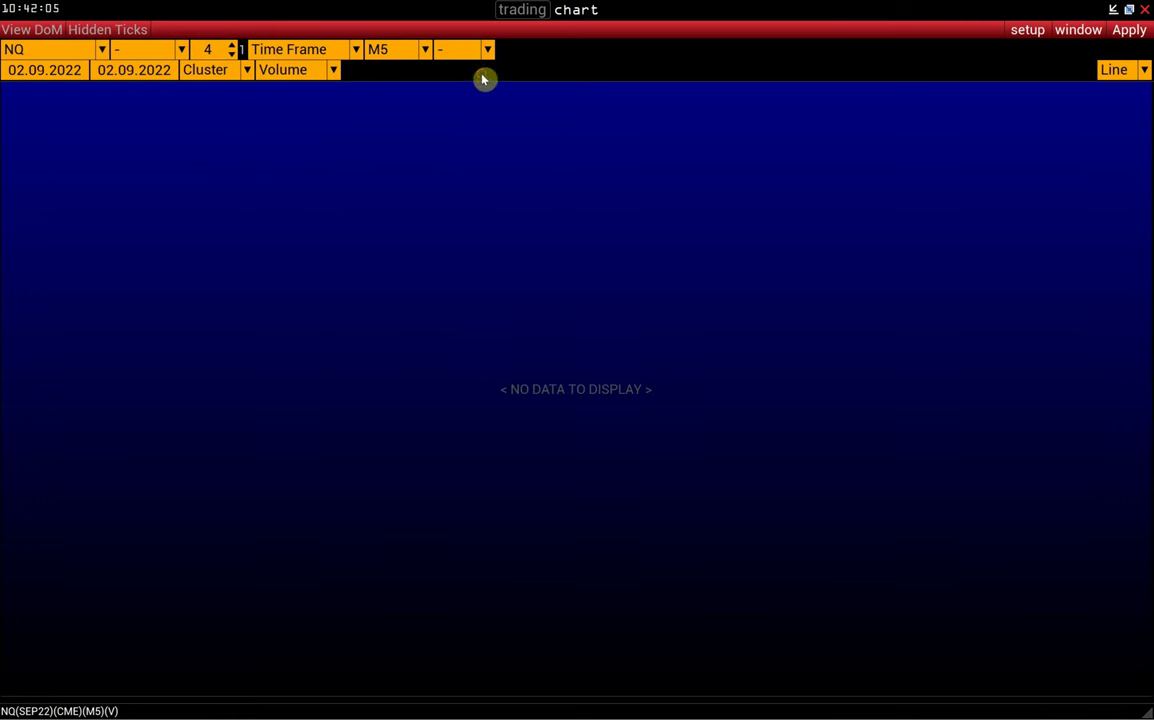
left_click(1128, 31)
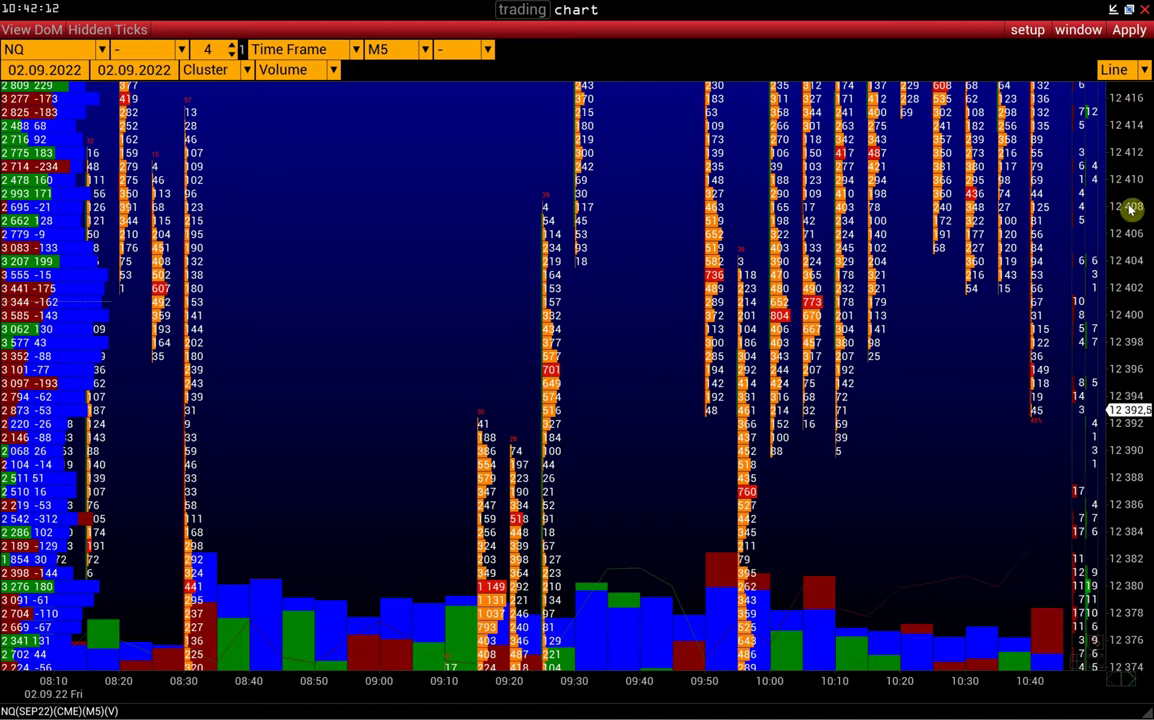
scroll(1126, 255, "down", 3)
scroll(1128, 249, "down", 3)
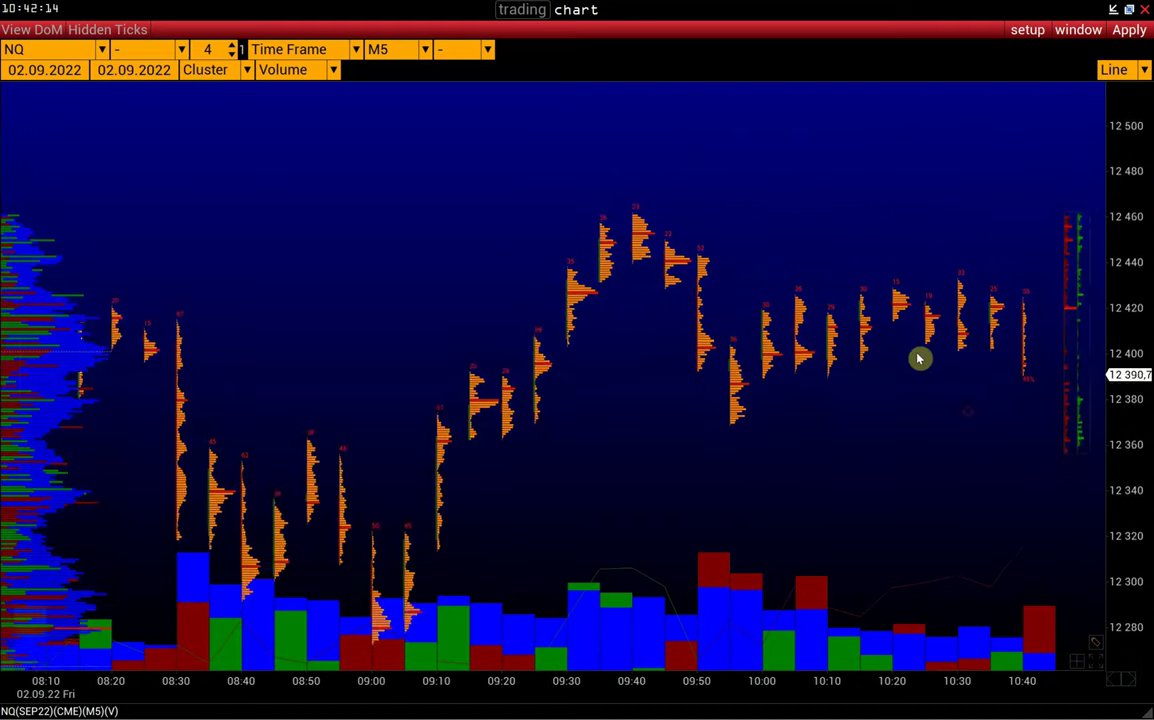
scroll(700, 684, "down", 5)
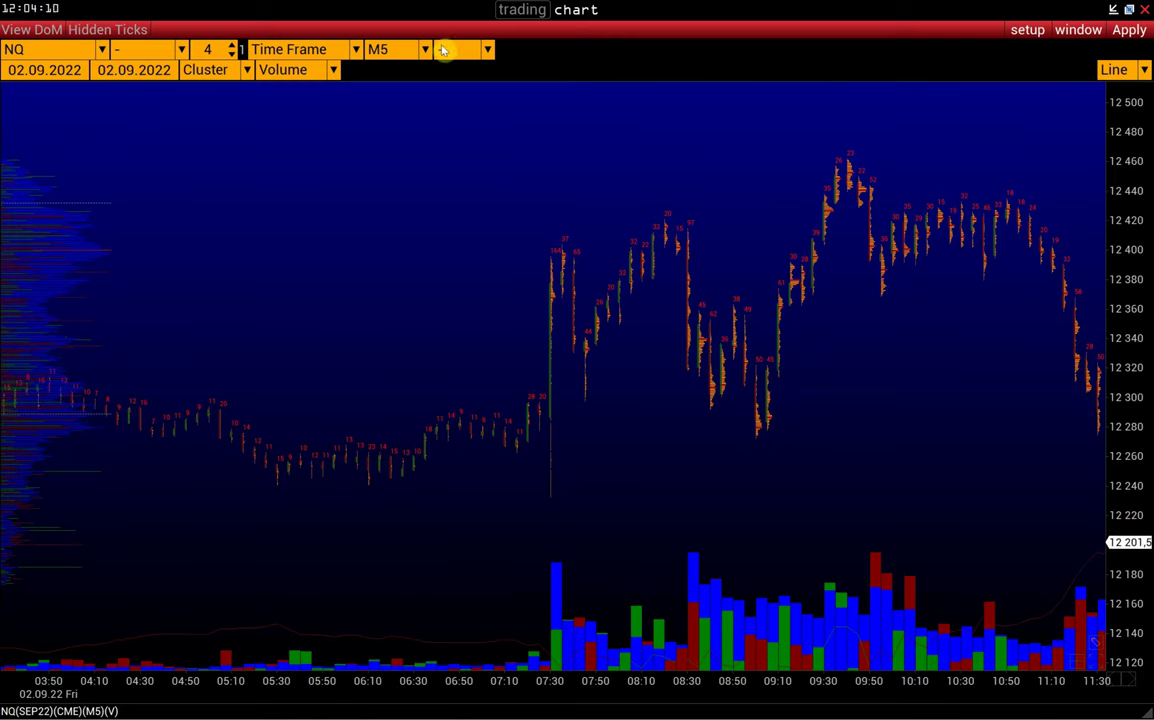
Step: Switch the chart to trading mode with the Test 1 TEST account and load the NQ SEP22 data
left_click(511, 16)
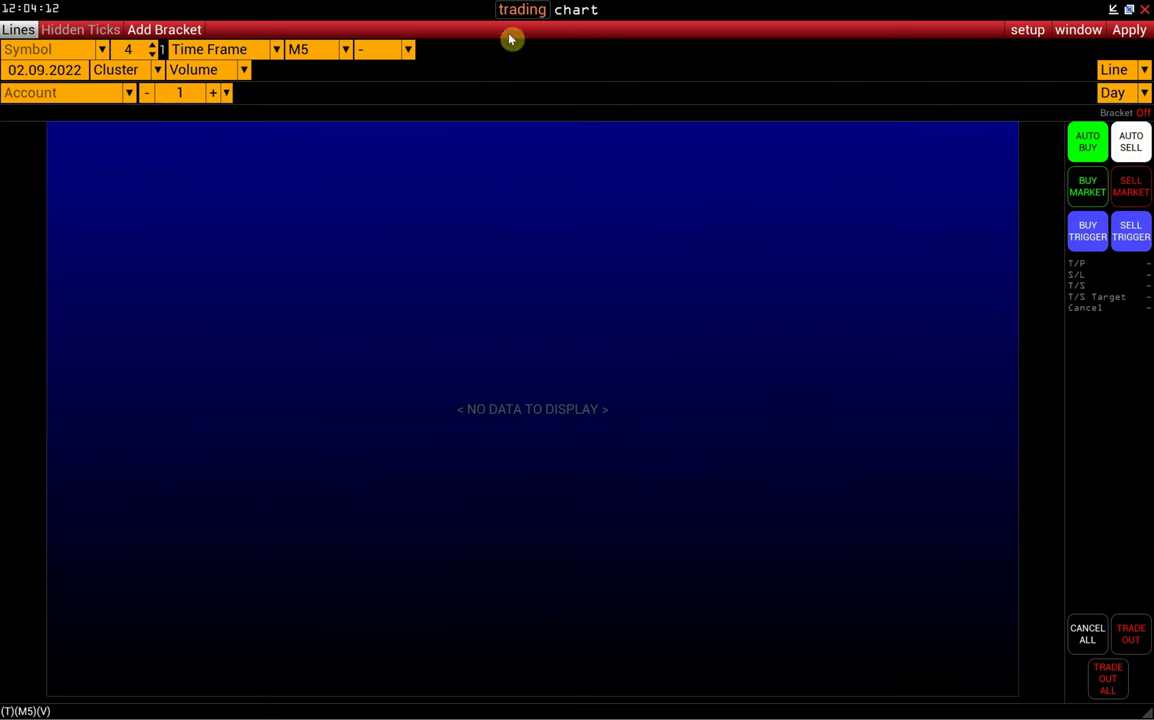
left_click(129, 92)
left_click(100, 128)
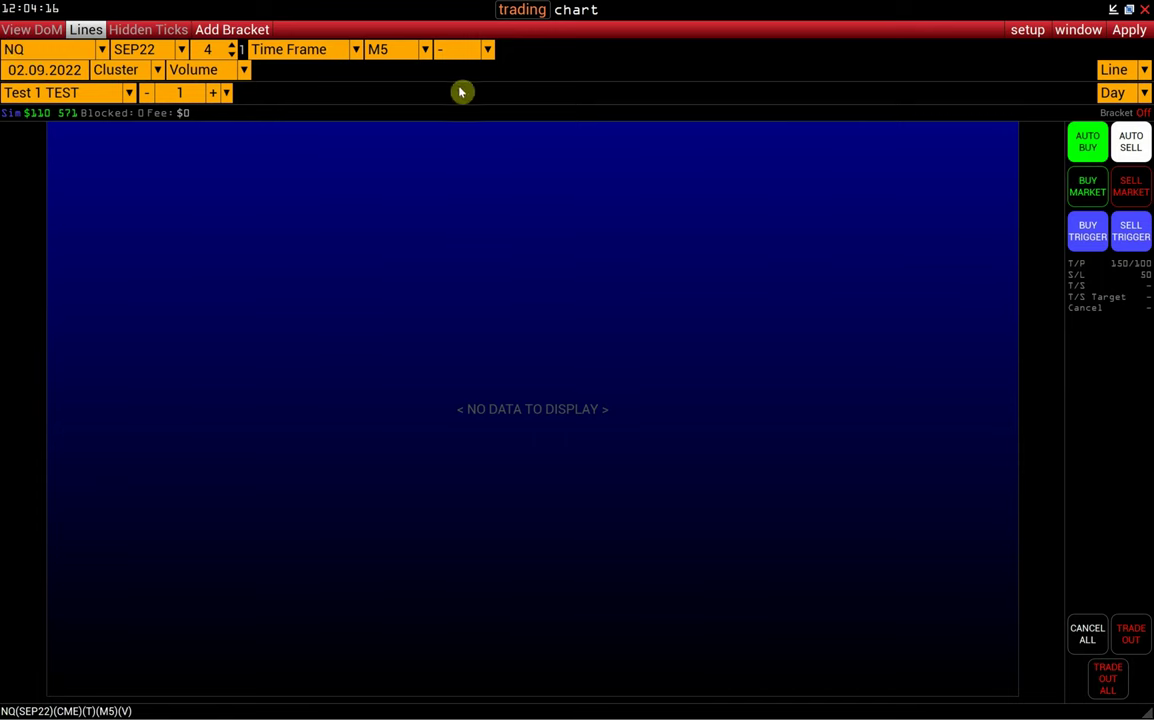
left_click(1122, 33)
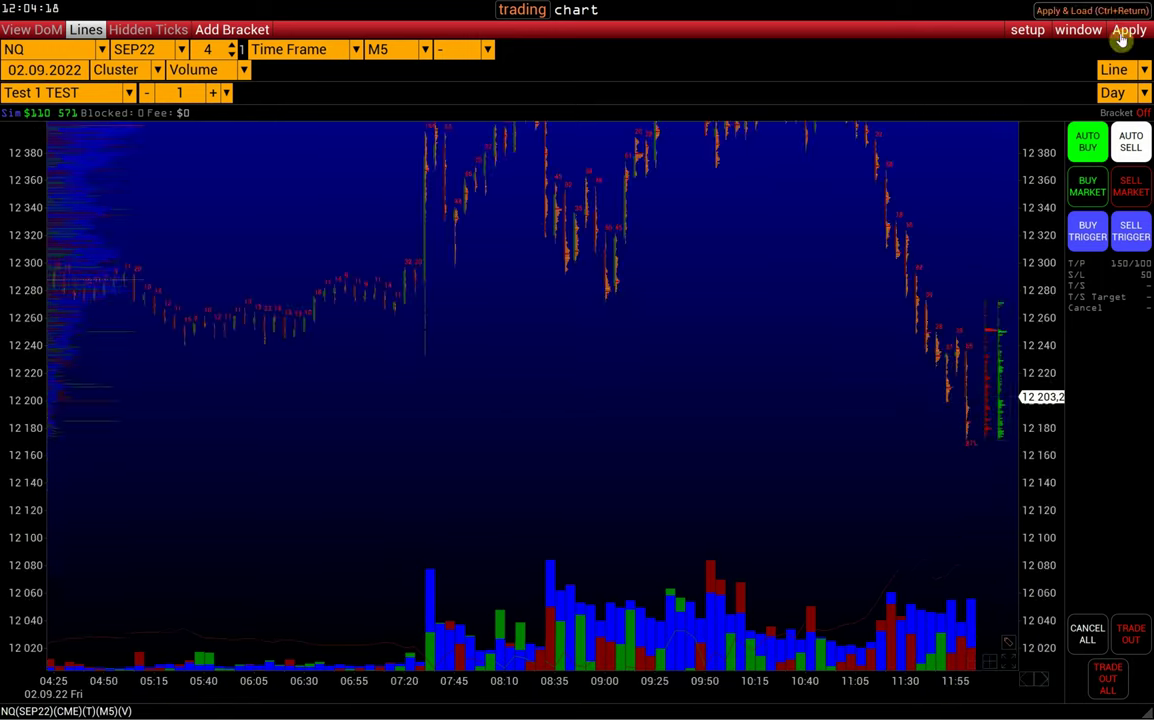
left_click_drag(884, 350, 894, 522)
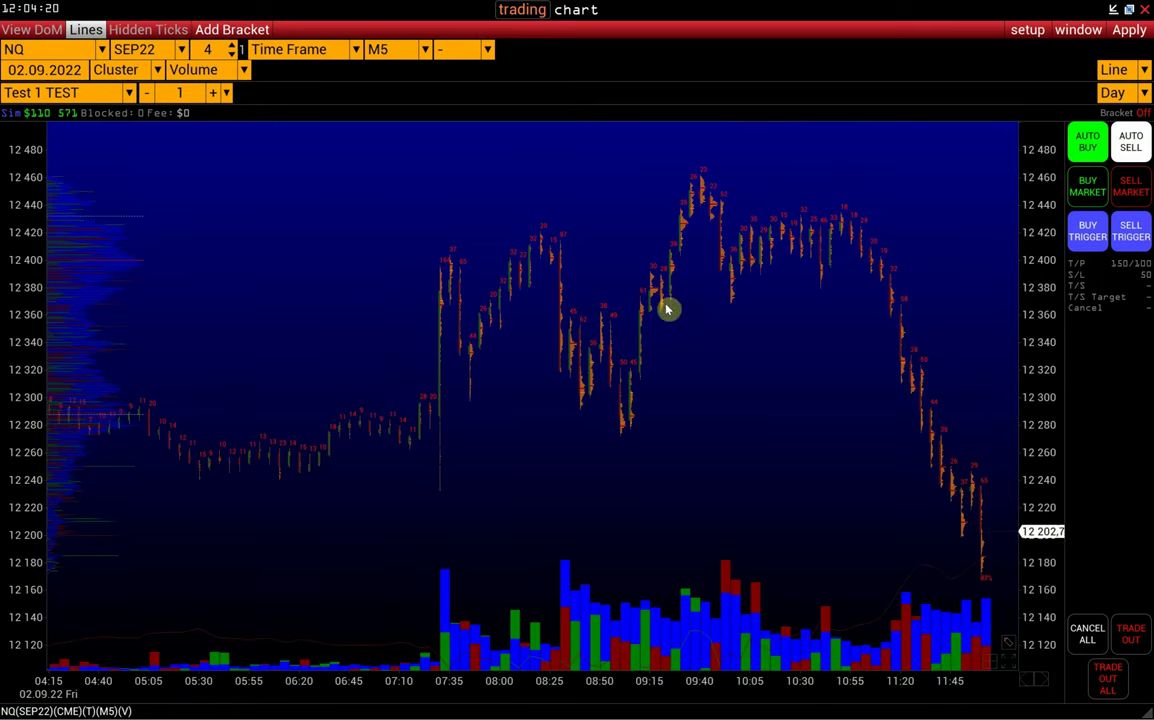
Step: Turn off trading mode to return to the regular NQ chart
left_click(518, 14)
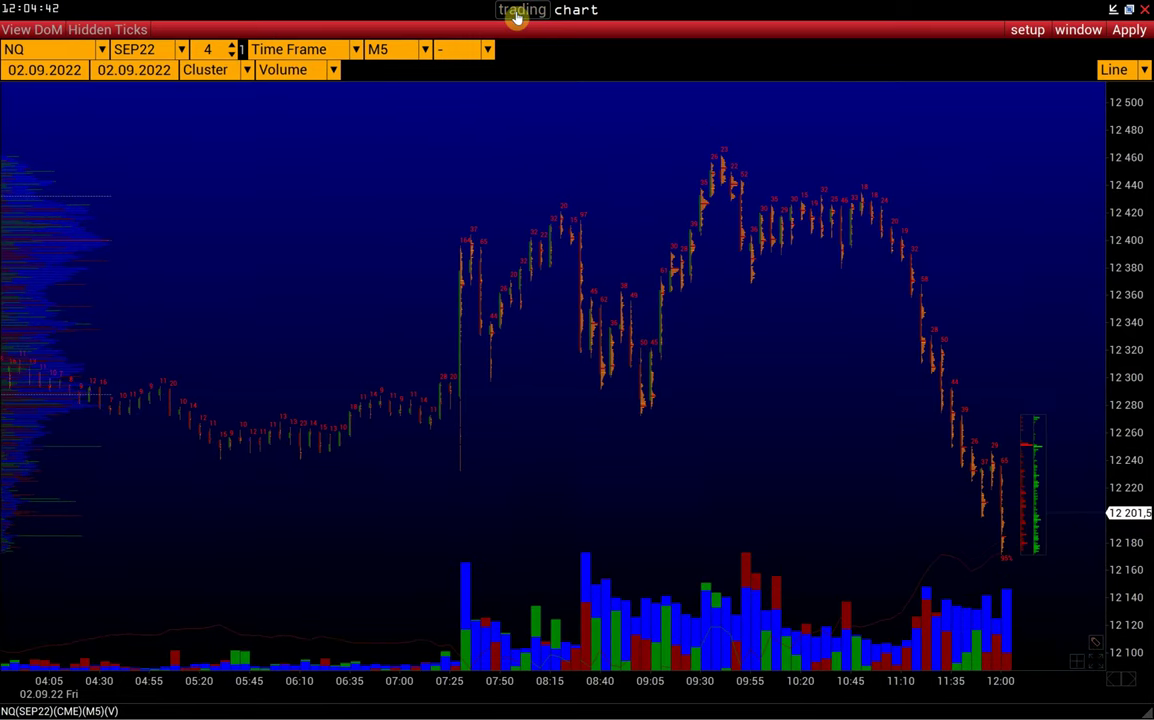
left_click(518, 14)
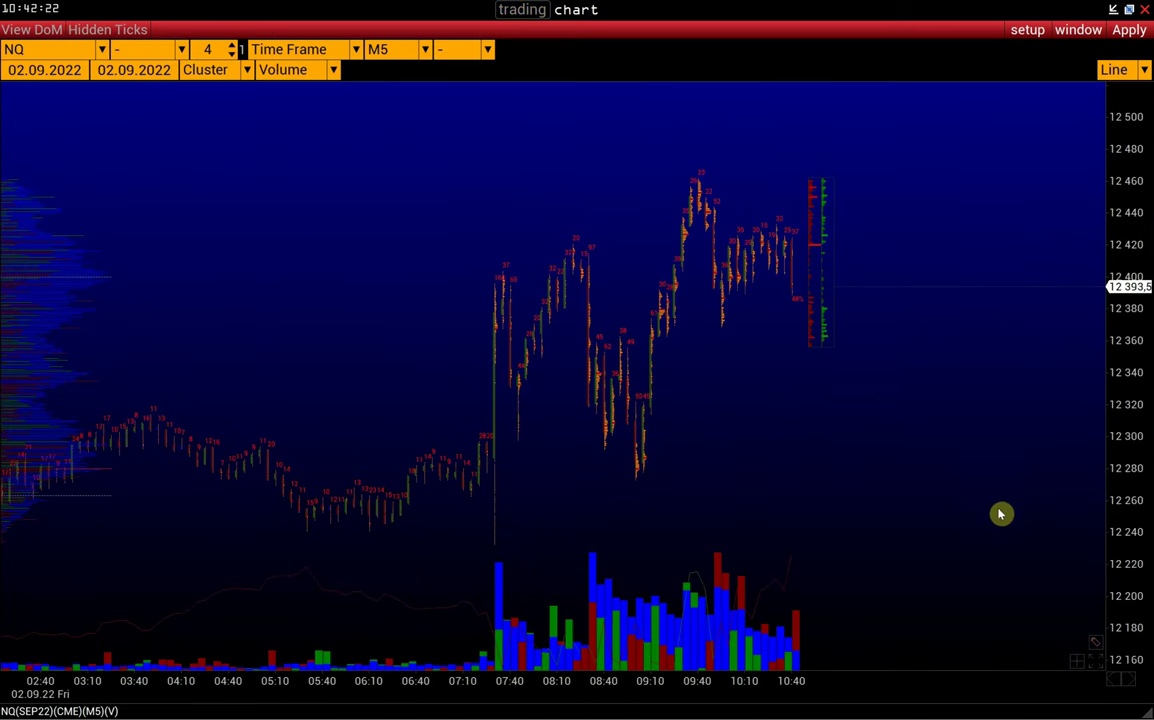
Step: In the chart's Miscellaneous settings, turn off Show Flow Buy-Sell and set Axis Font Size to 18
left_click(1027, 30)
mouse_move(992, 130)
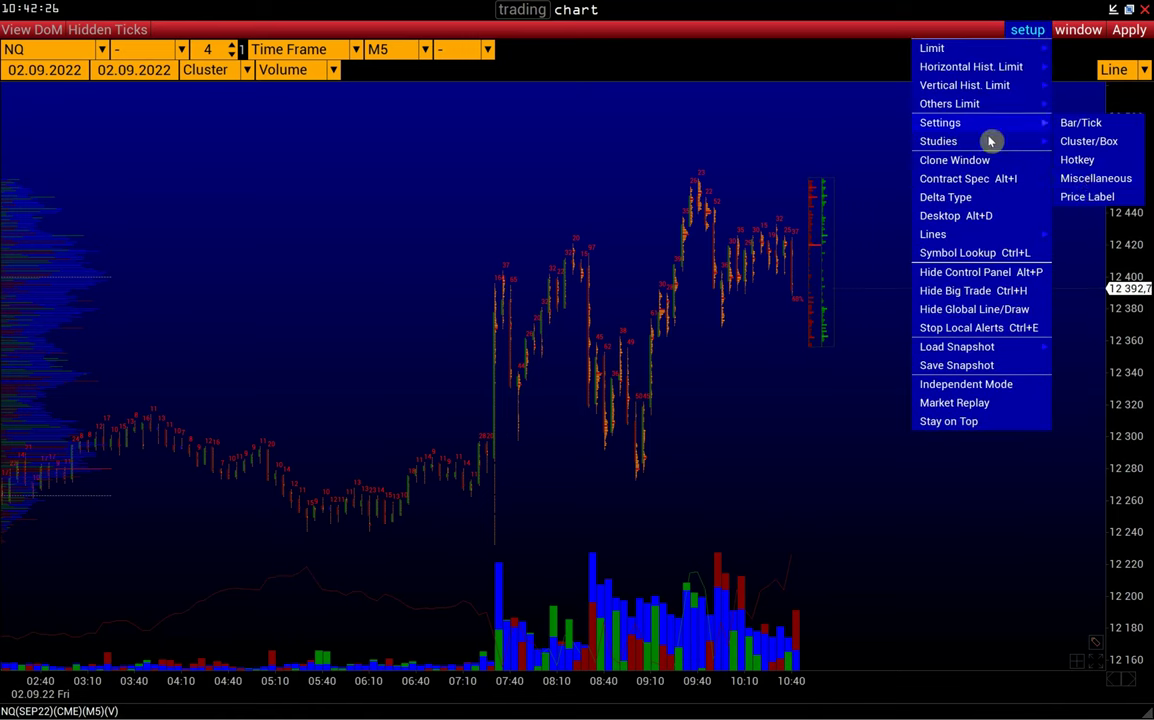
left_click(1083, 178)
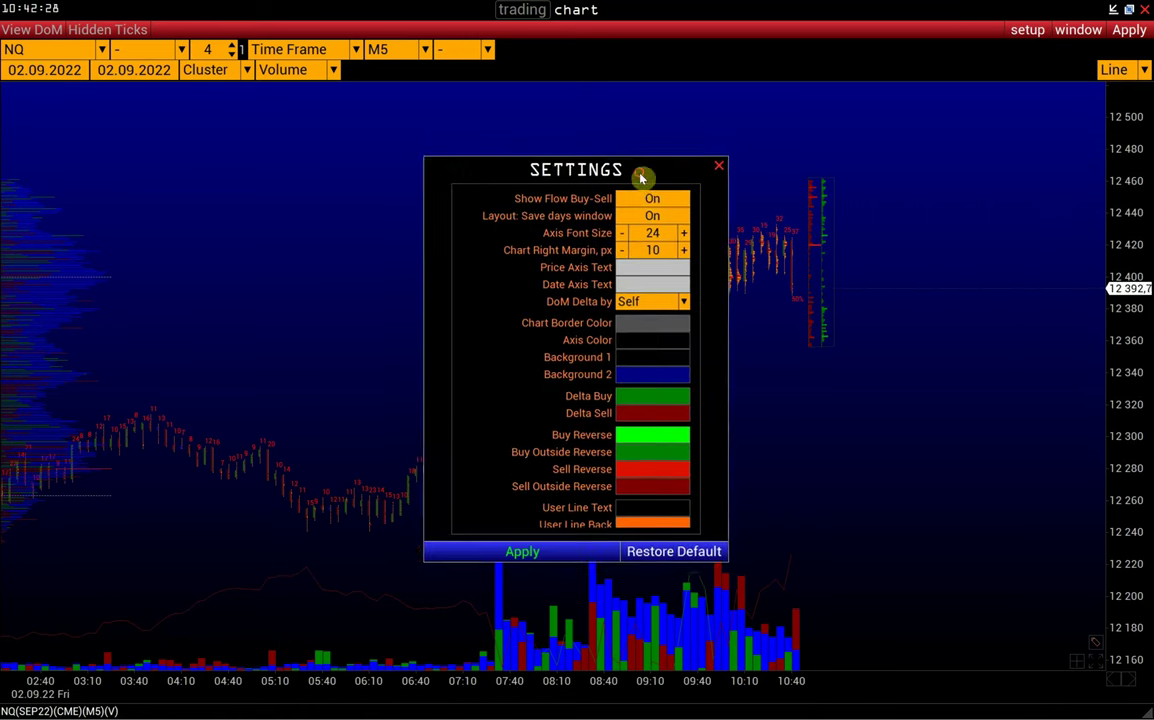
left_click_drag(580, 162, 487, 106)
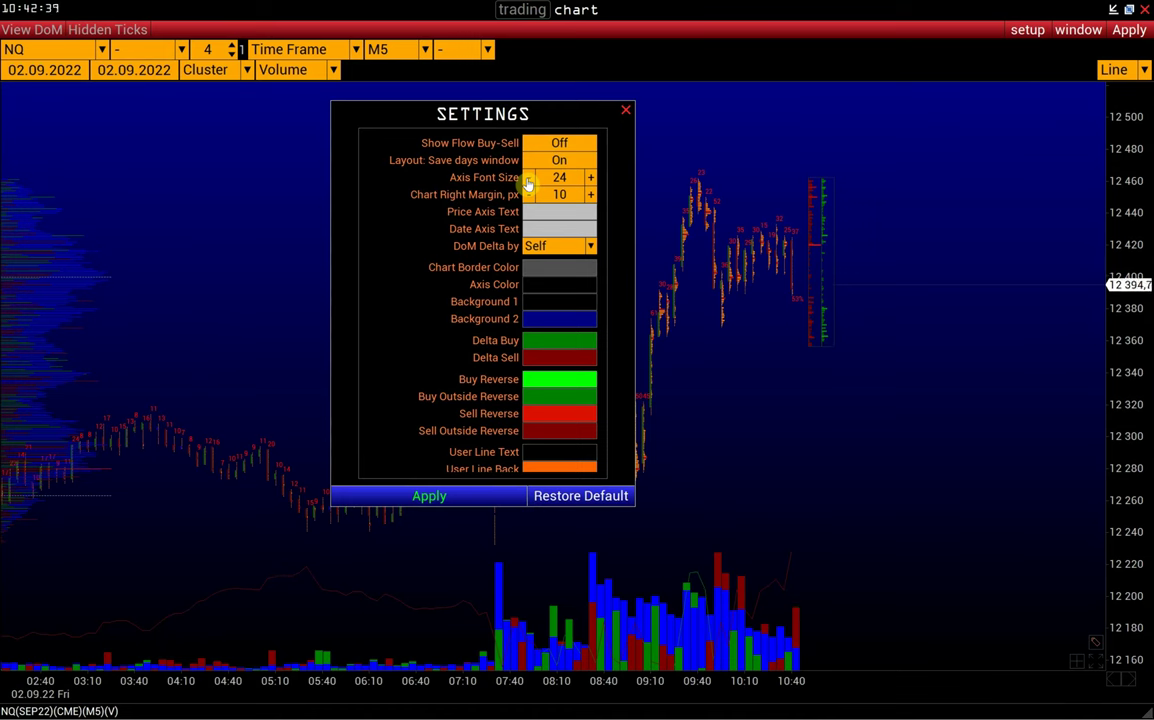
left_click(528, 182)
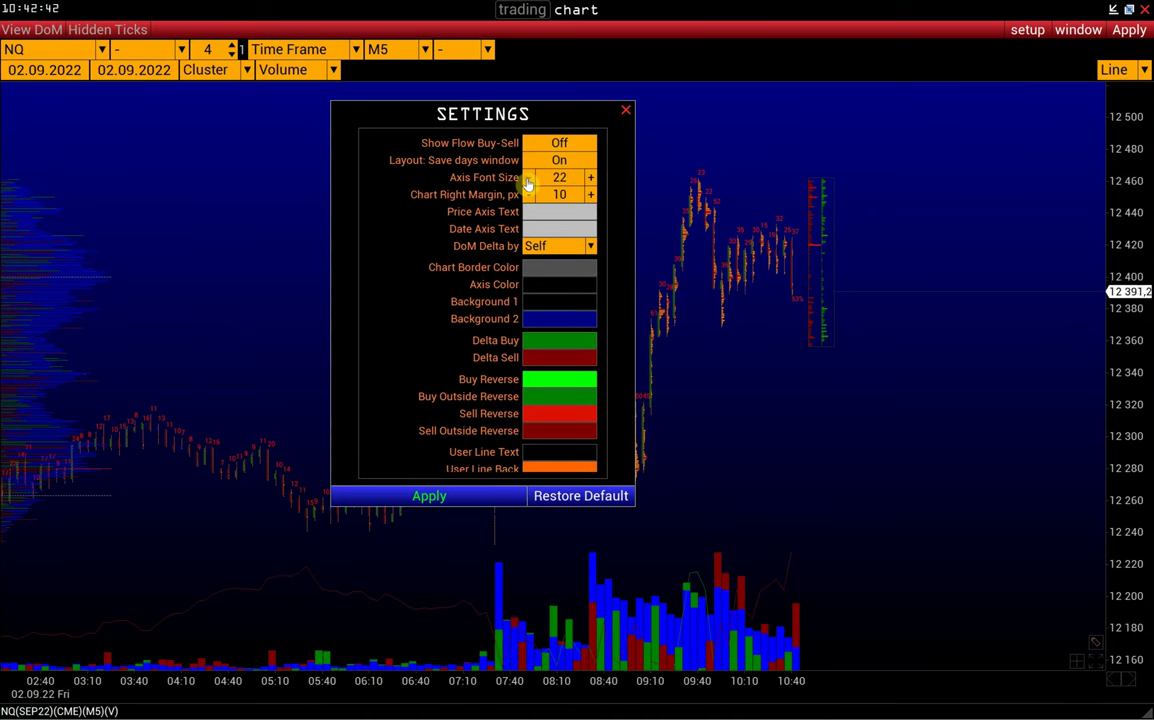
left_click(528, 180)
Step: Set the chart's Background 2 colour to black and apply the Miscellaneous settings
left_click(548, 321)
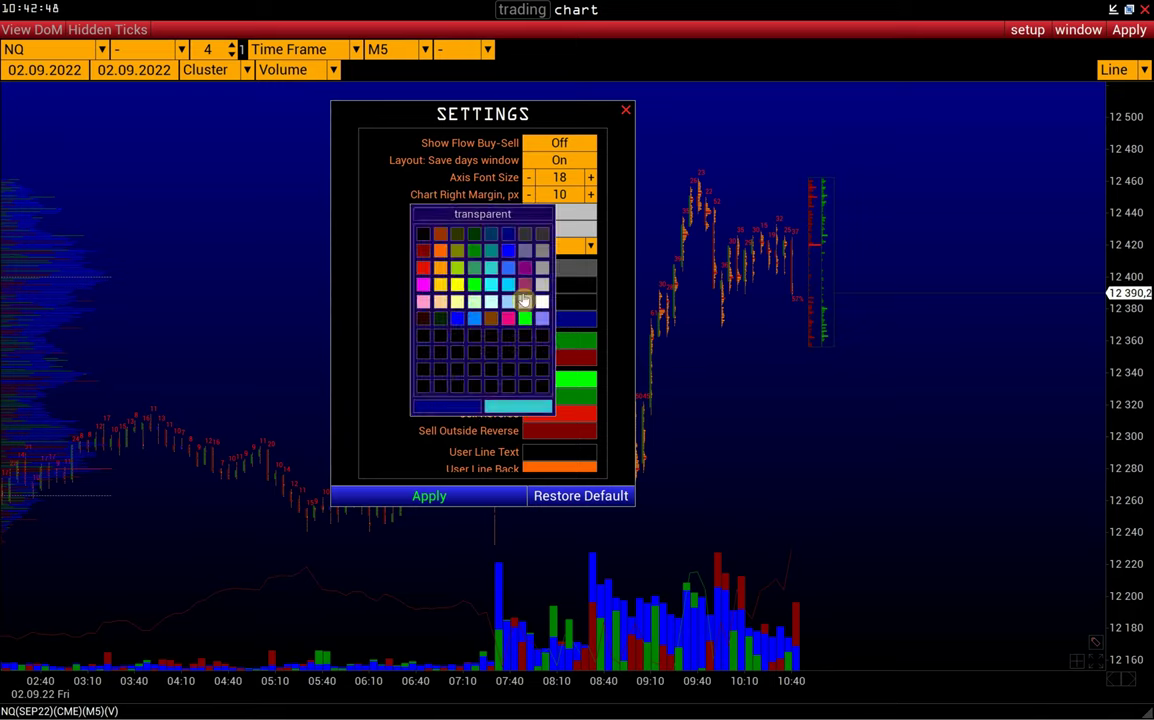
left_click(423, 235)
scroll(485, 310, "down", 3)
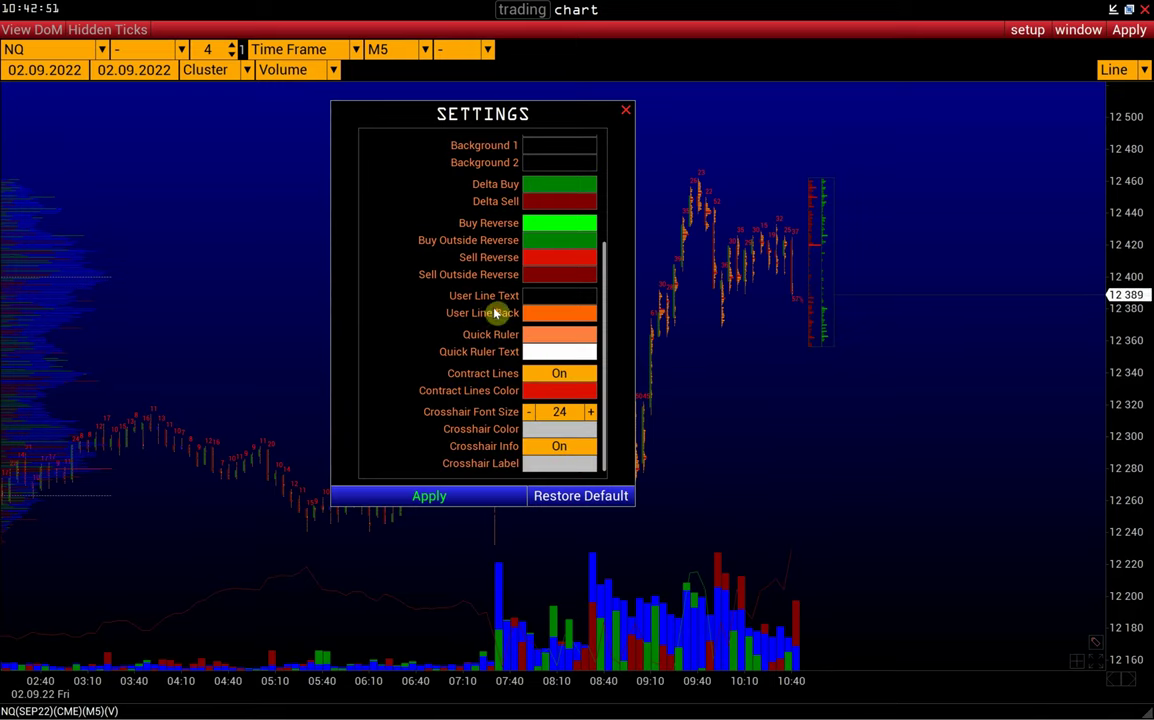
left_click(425, 494)
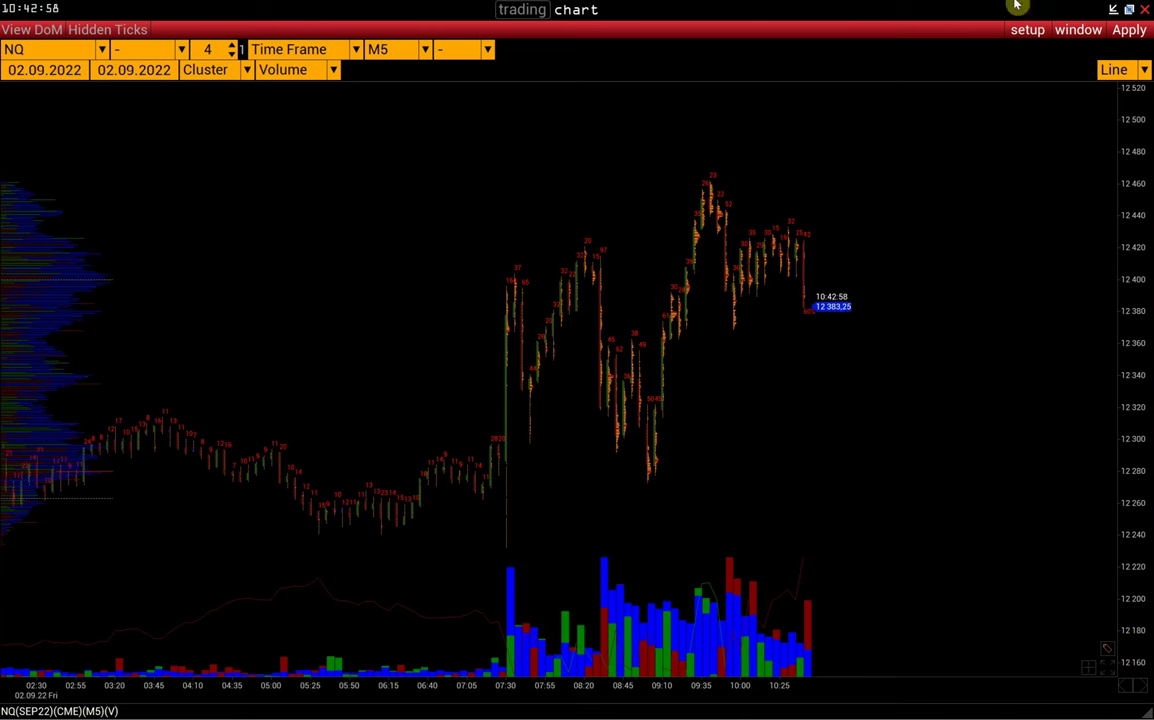
Step: In the Cluster/Box settings, change the Left Cluster Profile and Right Cluster Profile colours to gray
left_click(1027, 30)
mouse_move(1005, 122)
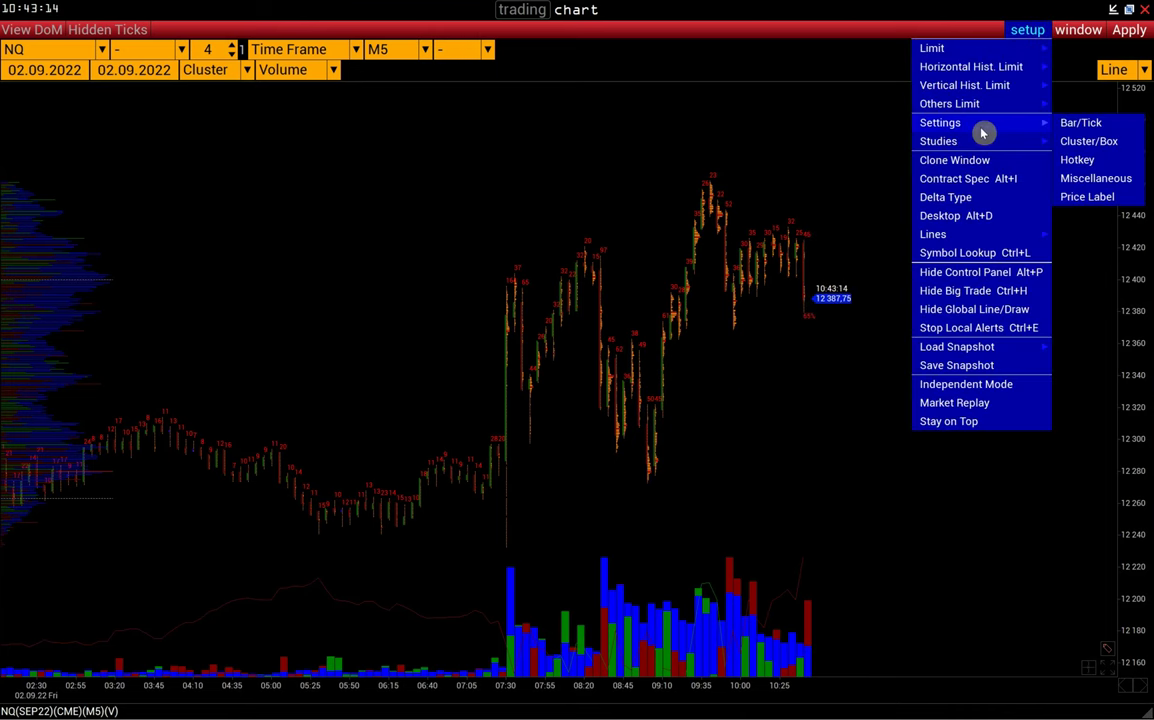
left_click(1076, 145)
left_click_drag(657, 172, 589, 129)
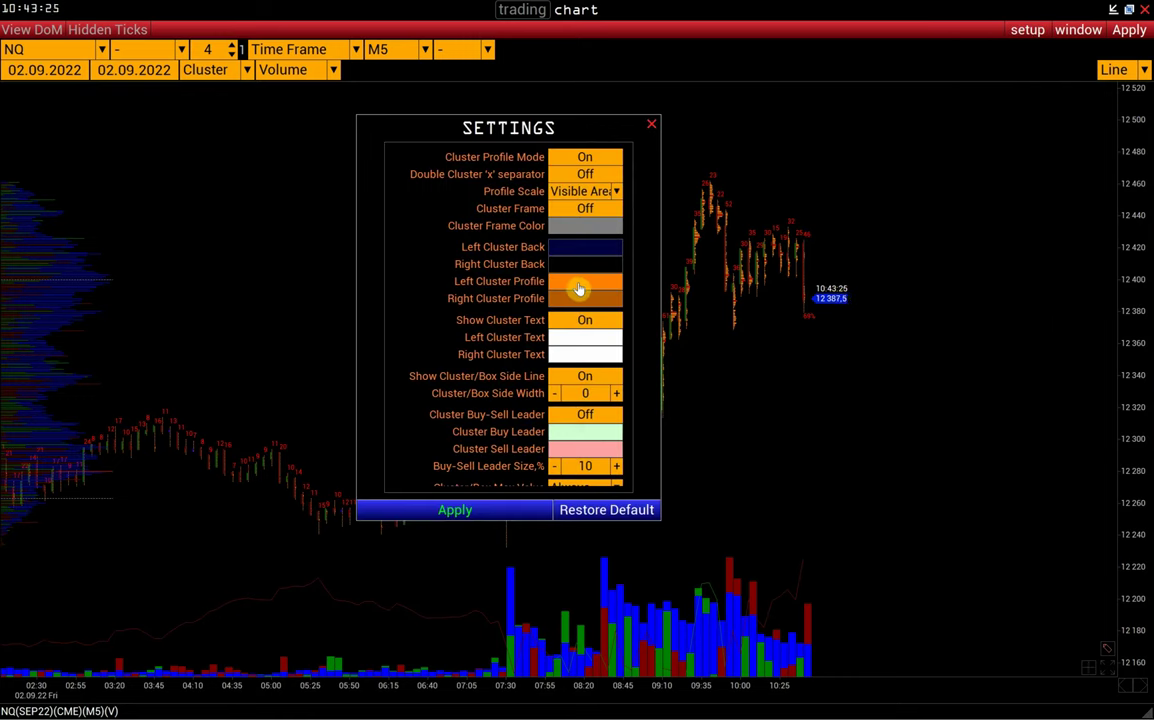
left_click(566, 287)
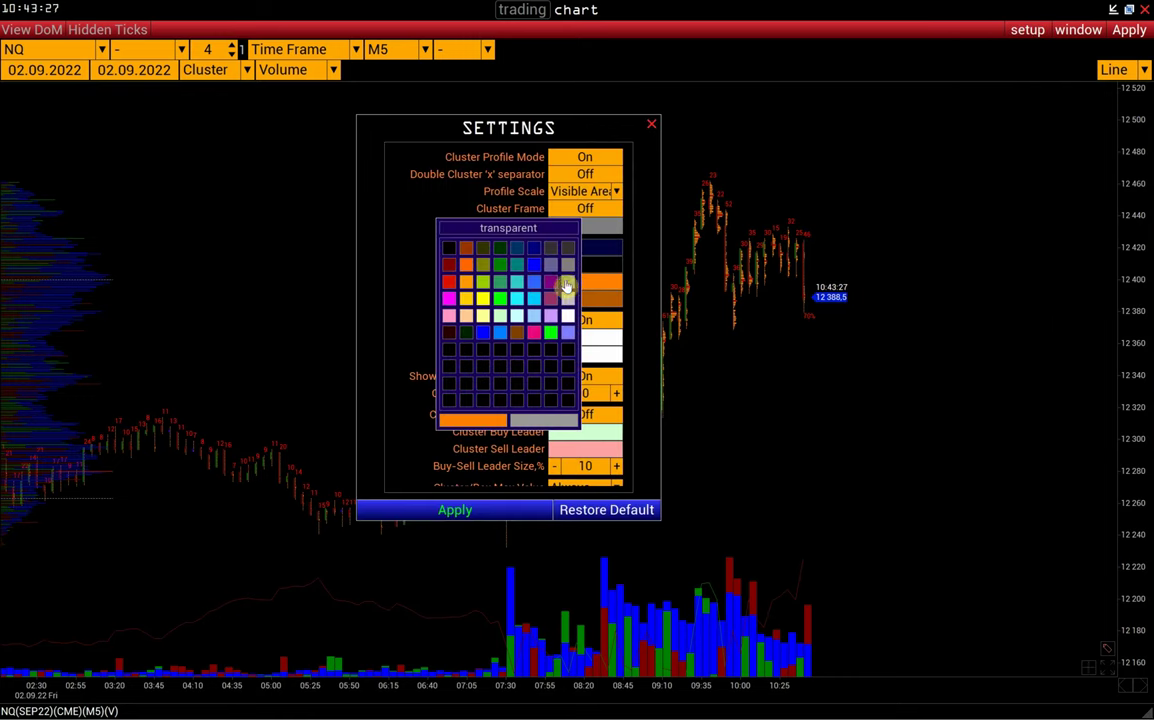
left_click(566, 286)
left_click(574, 299)
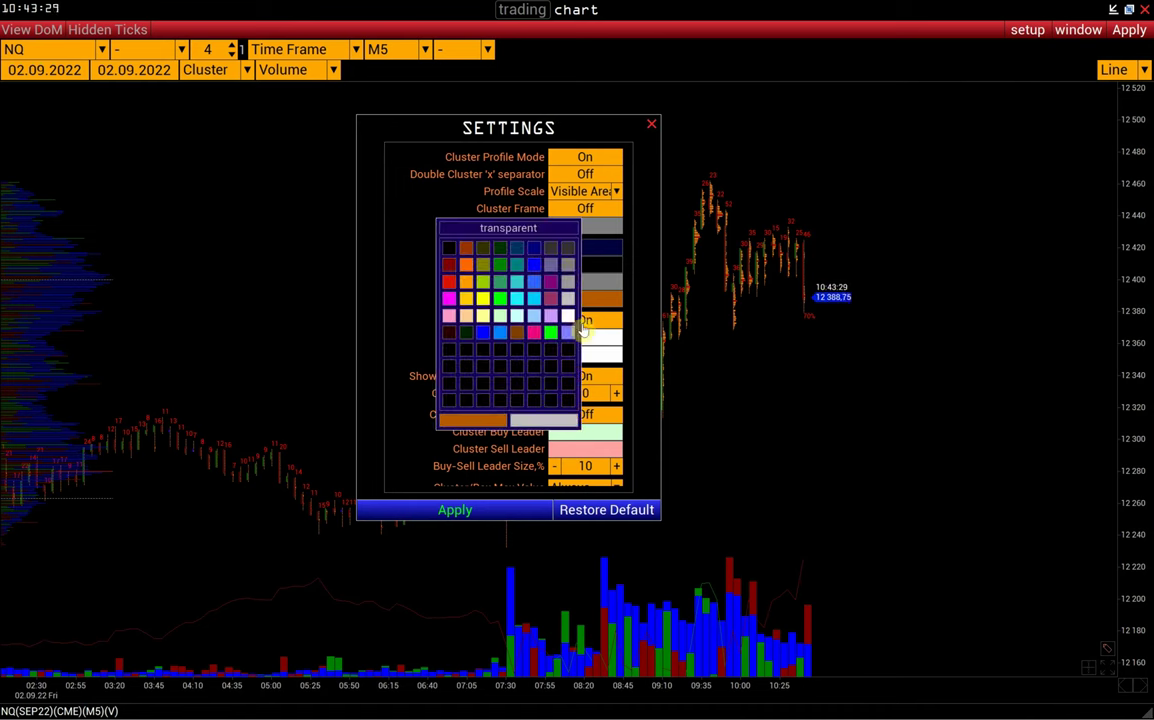
left_click(557, 284)
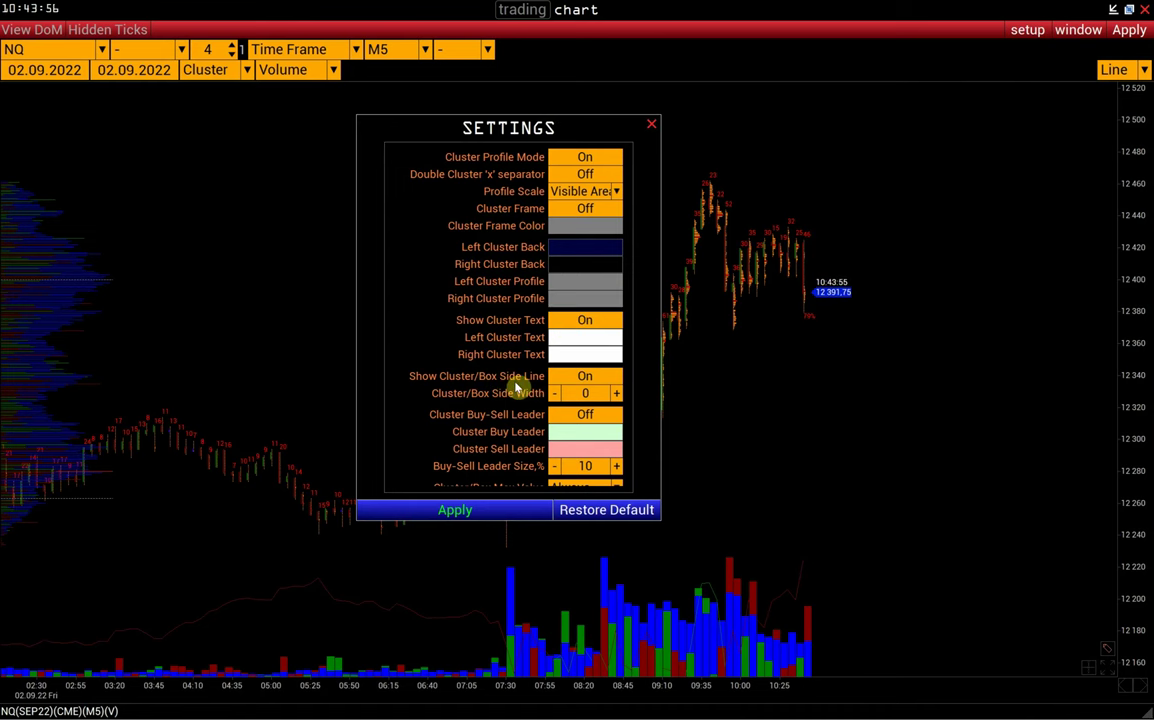
Step: Set the Cluster/Box Side Width to 5 with Show Cluster/Box Side Line on
left_click(617, 394)
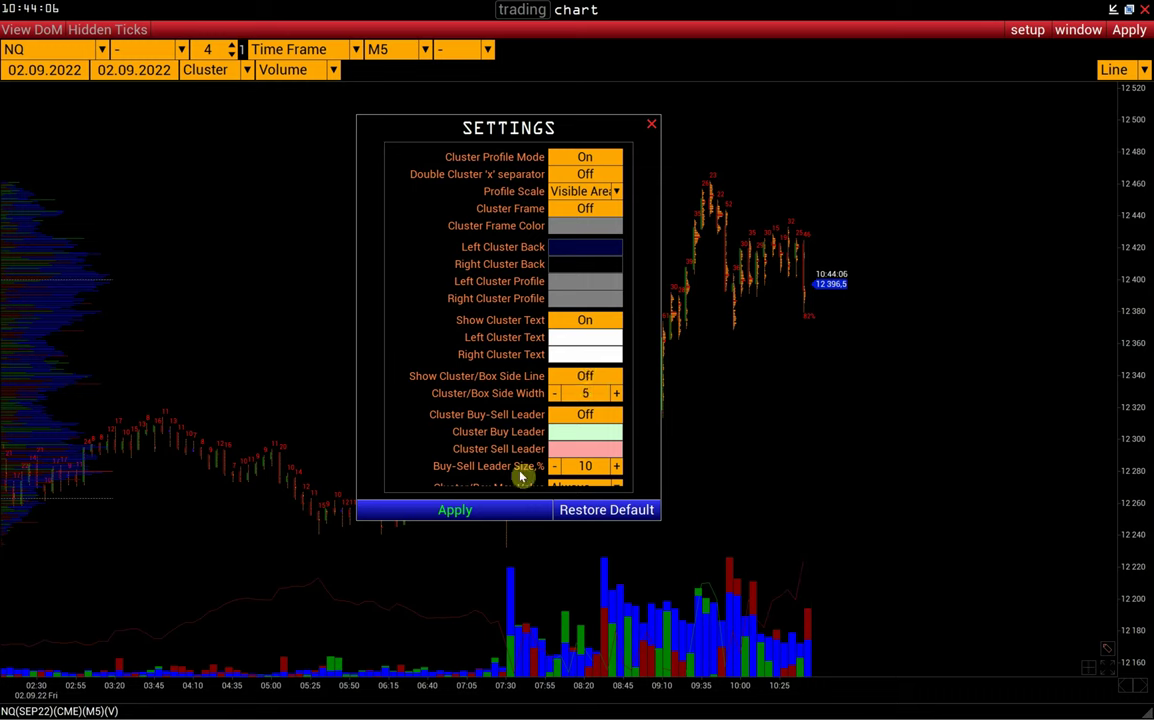
left_click(696, 322)
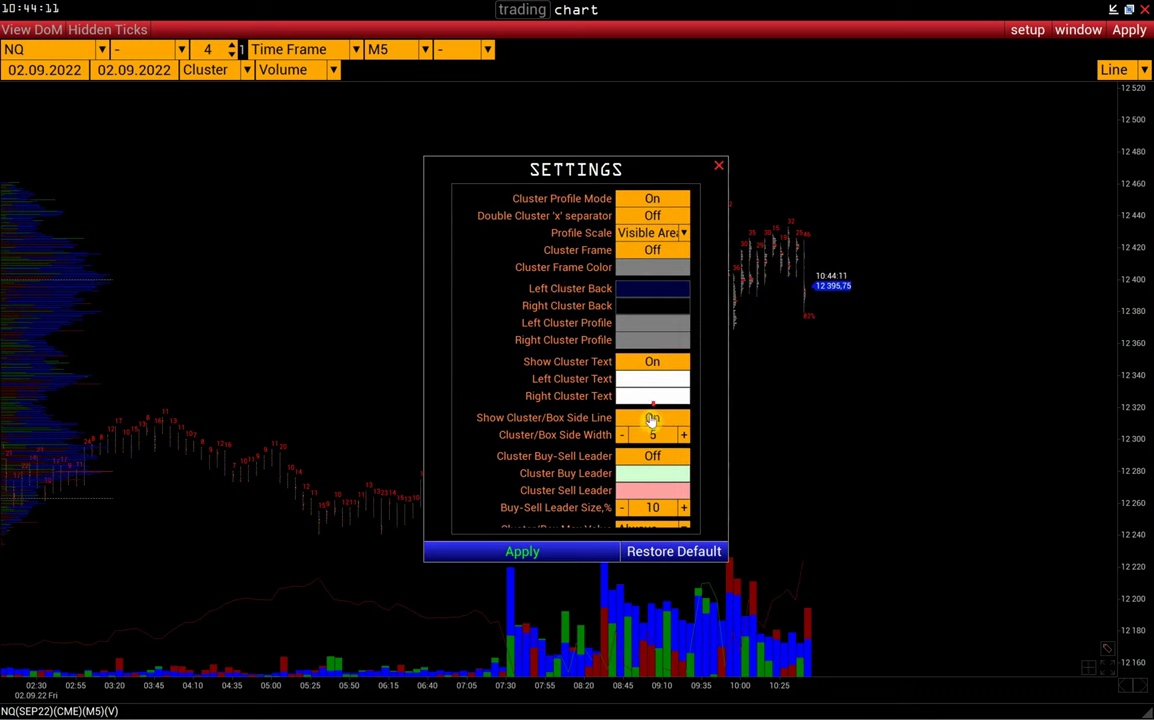
Step: Set both Cluster/Box Max Value and Right Cluster Max Value to Off
scroll(651, 420, "down", 5)
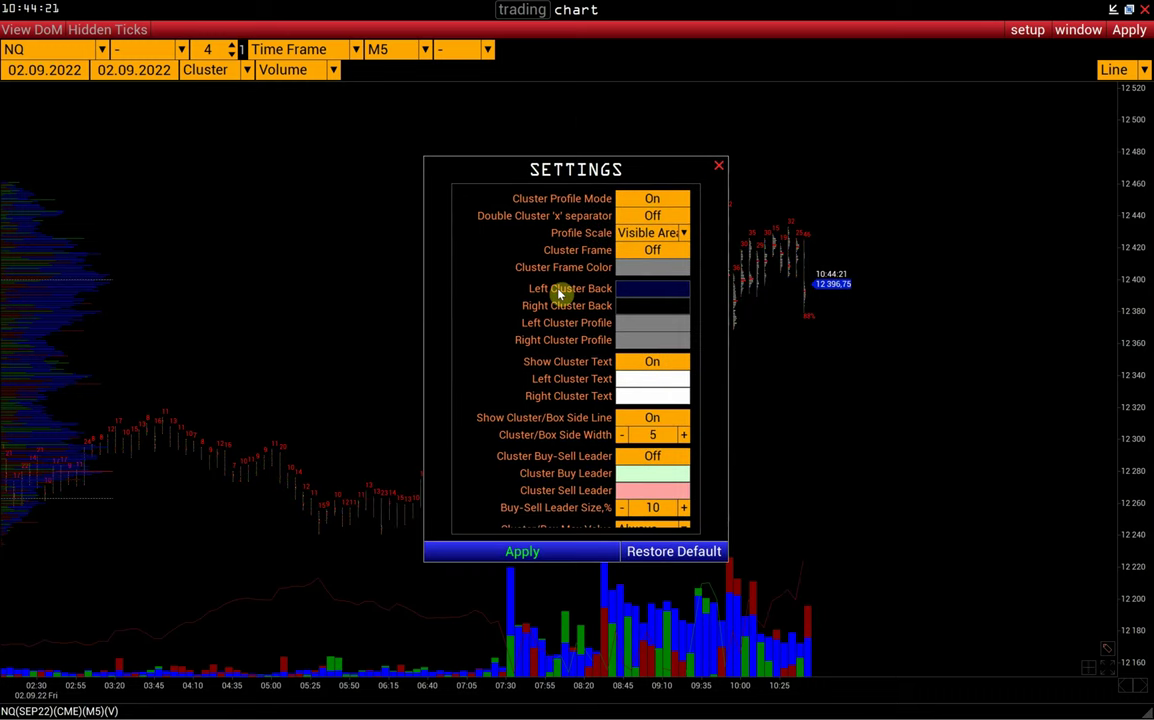
scroll(559, 293, "down", 5)
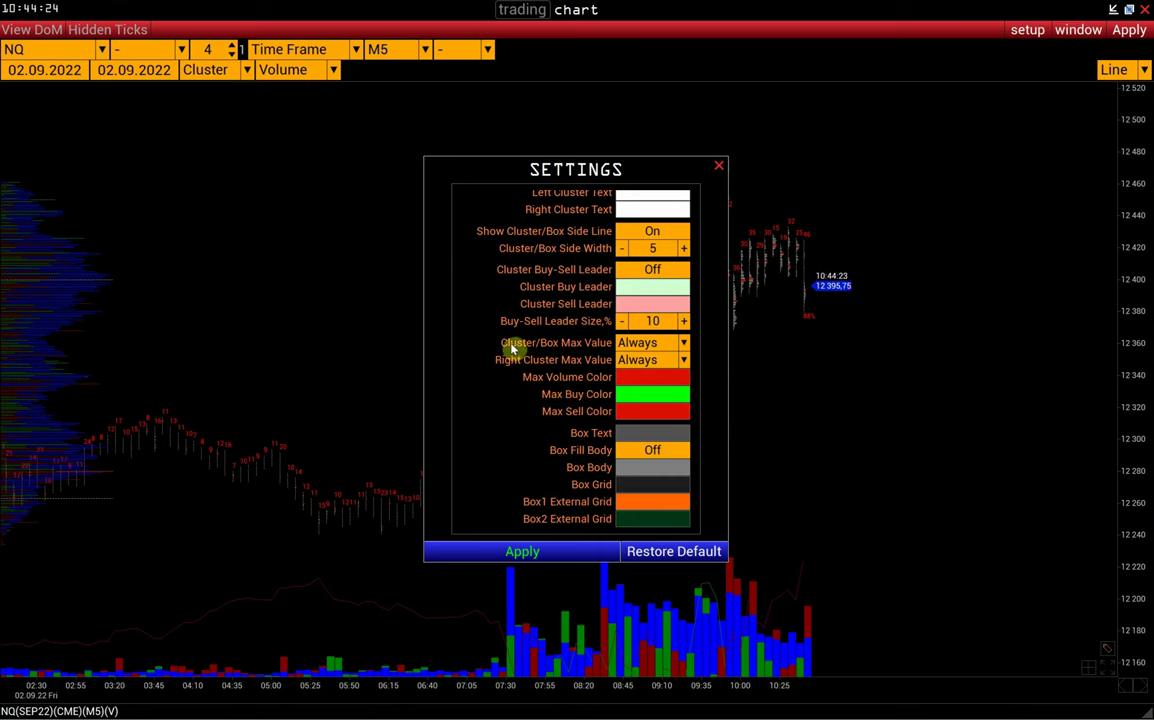
left_click(652, 342)
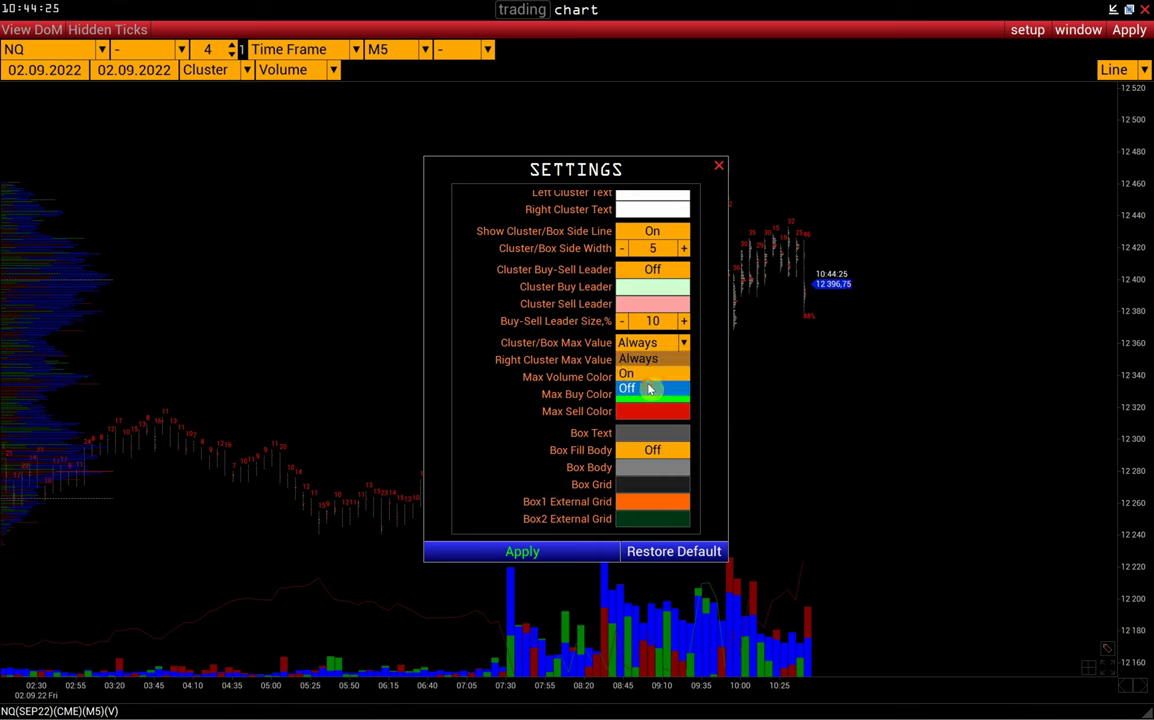
left_click(645, 392)
left_click(621, 361)
left_click(640, 394)
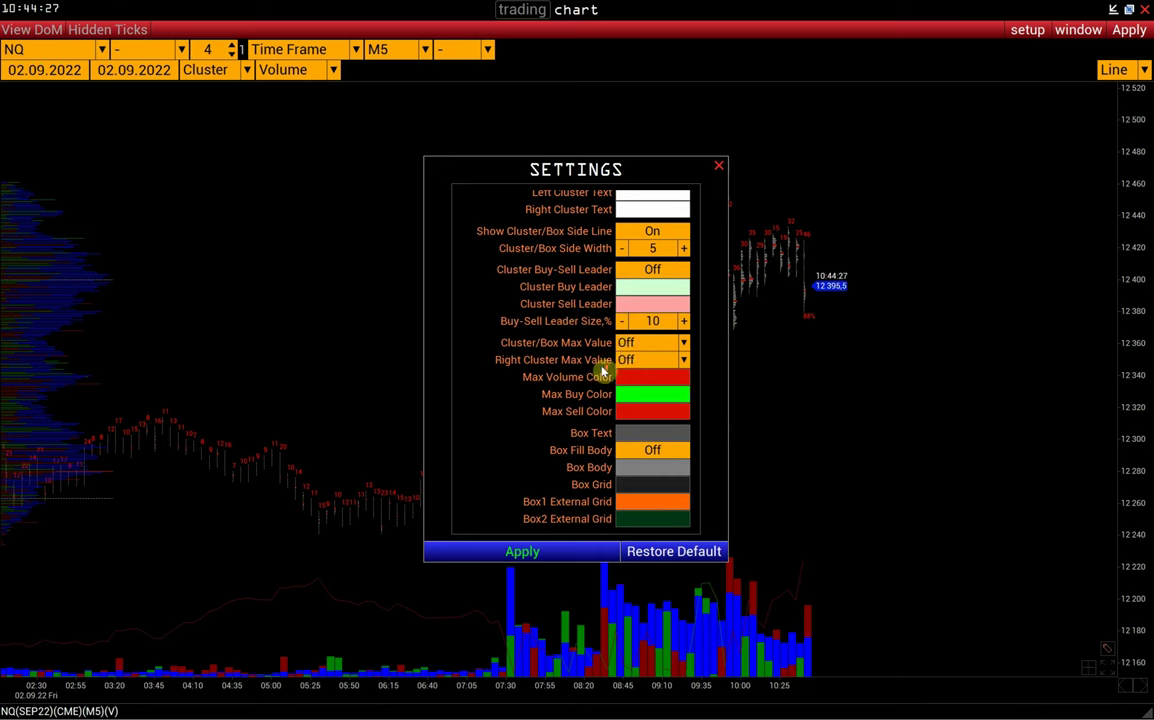
Step: Apply the modified Cluster/Box settings to the chart
left_click(546, 552)
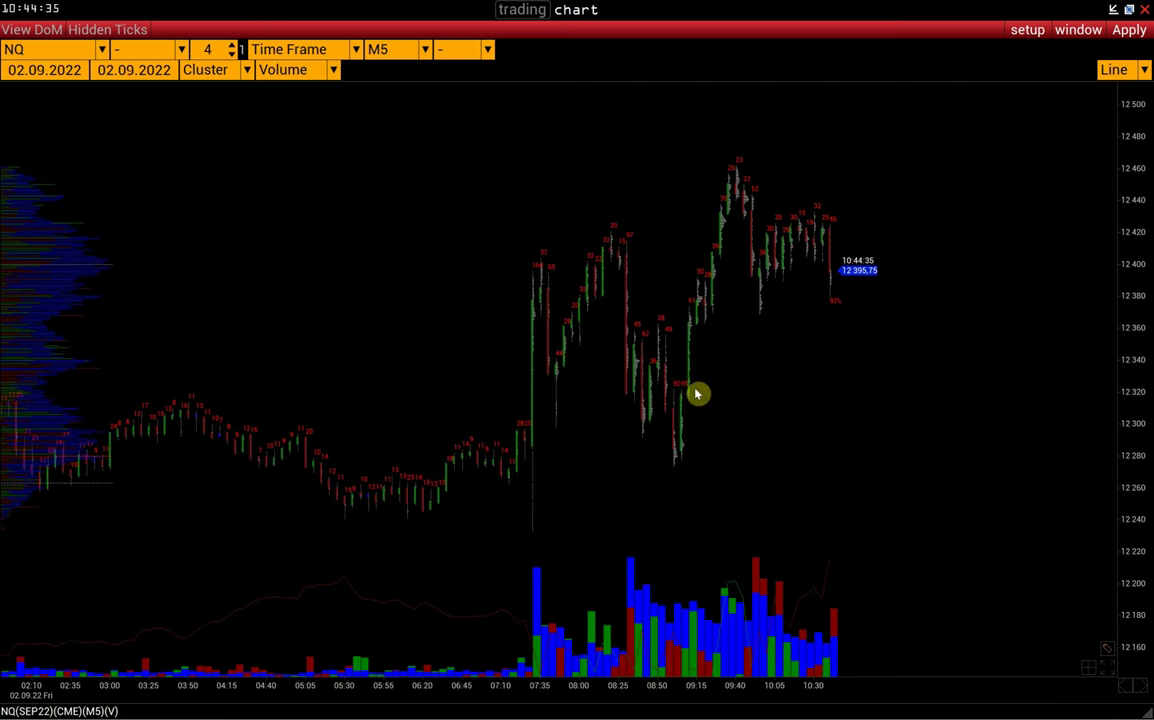
Step: Review the chart's Bar/Tick settings, including bar side colours and tick options, and close them without changes
left_click(1027, 29)
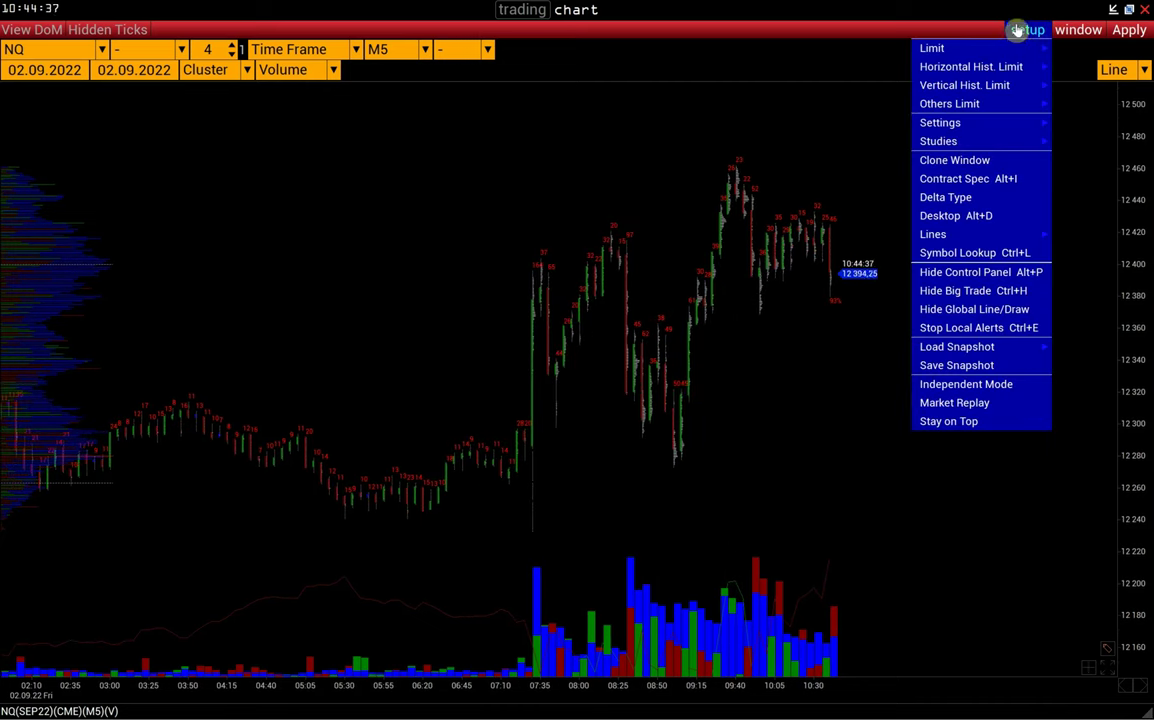
mouse_move(1022, 89)
mouse_move(1020, 121)
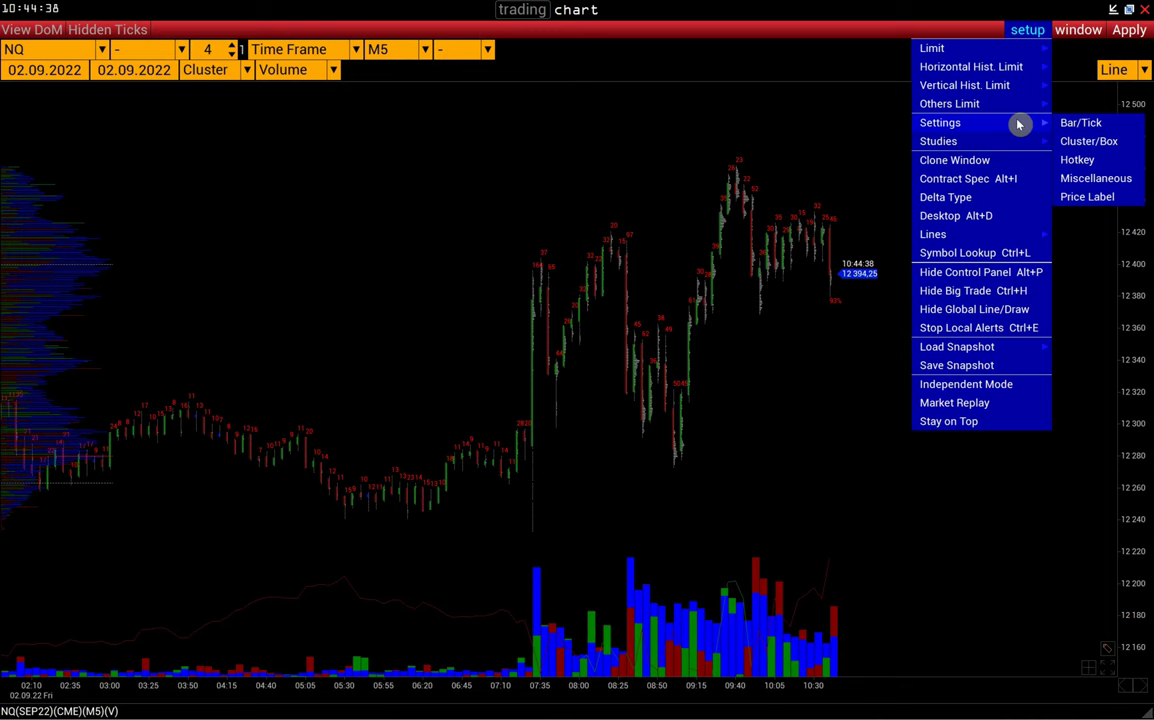
left_click(1077, 121)
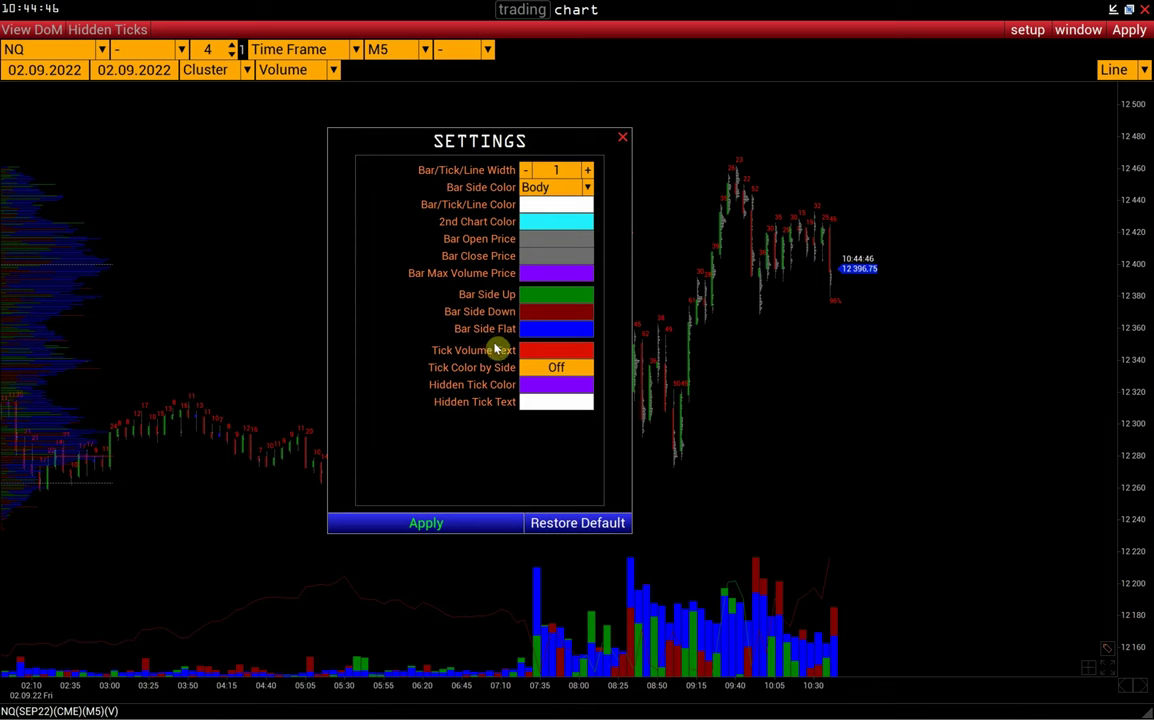
left_click(623, 136)
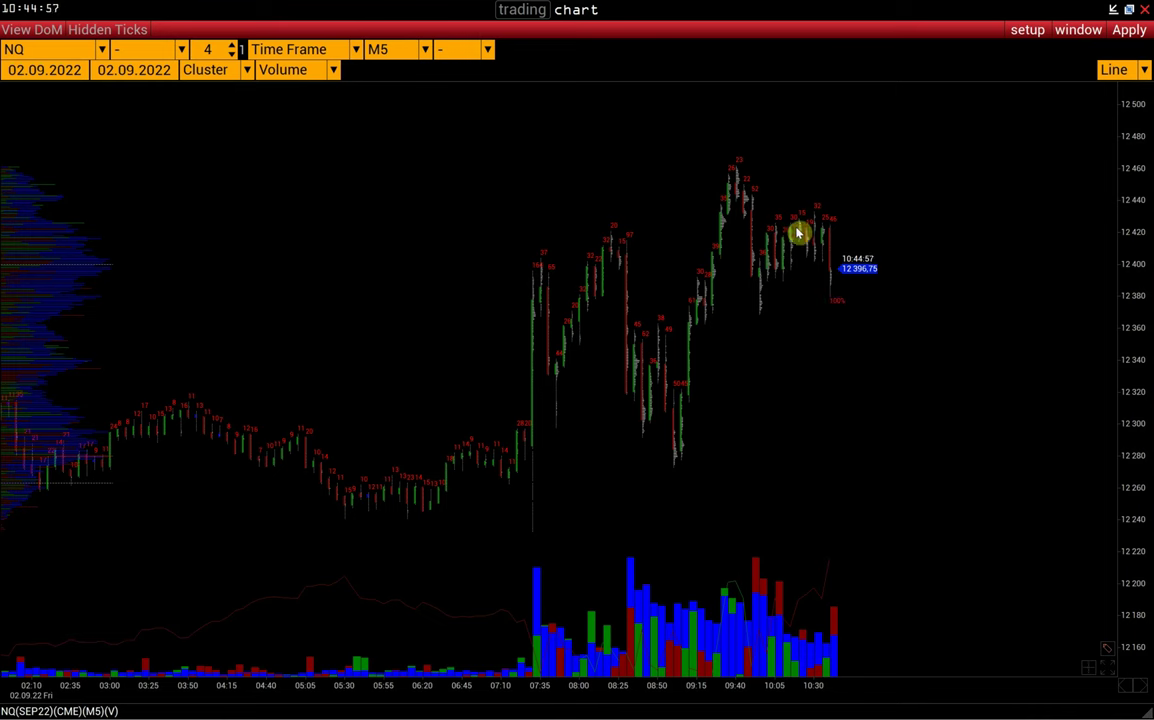
Step: Set Show to Off in the Bar Complete study and close its settings
left_click(1030, 33)
mouse_move(995, 143)
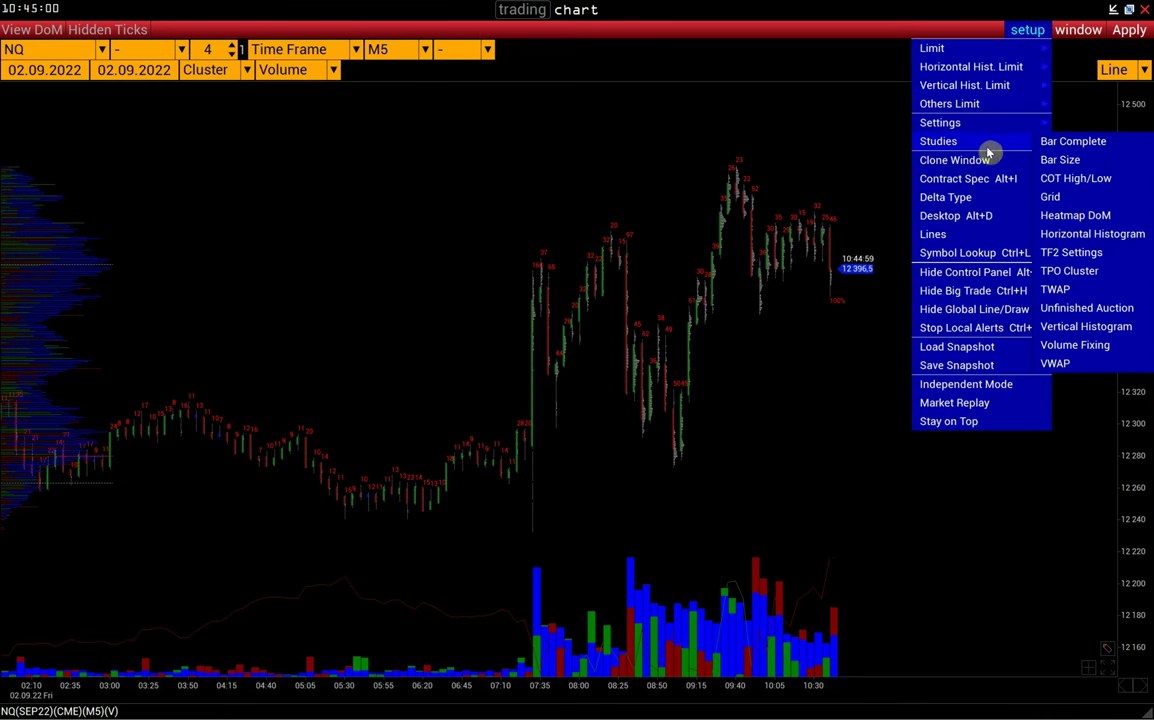
left_click(1073, 143)
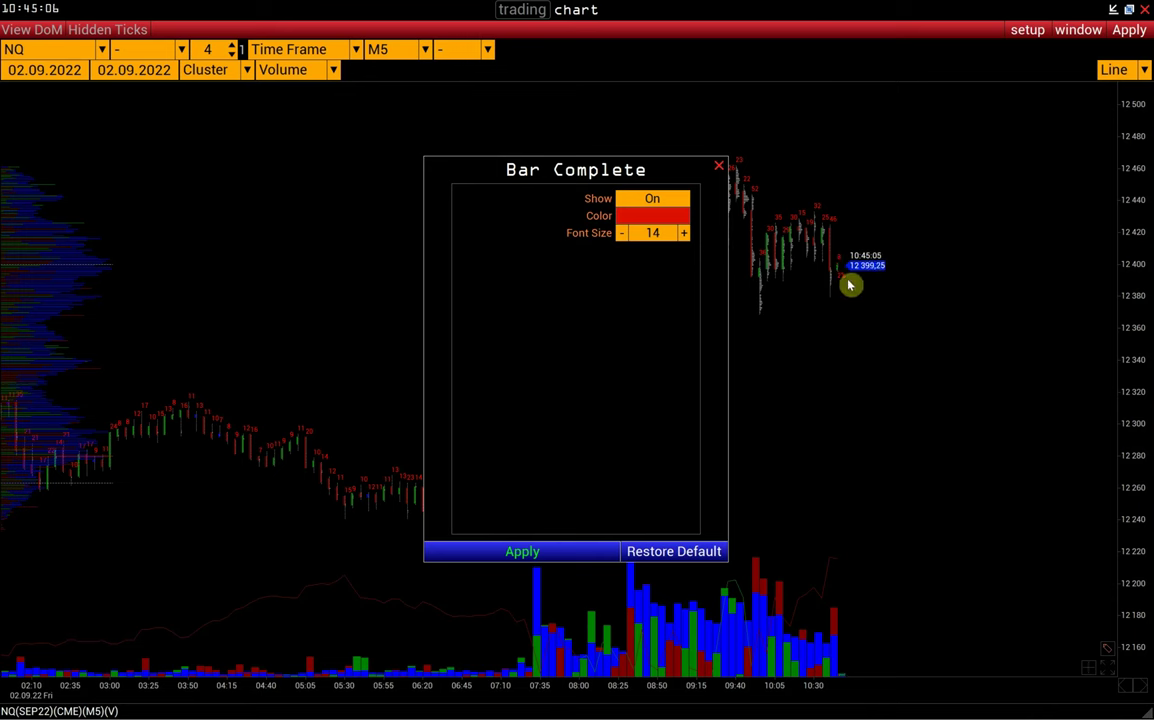
left_click(652, 199)
left_click(718, 165)
Step: Set Show to Off in the Bar Size study and apply the change
left_click(1027, 30)
mouse_move(995, 141)
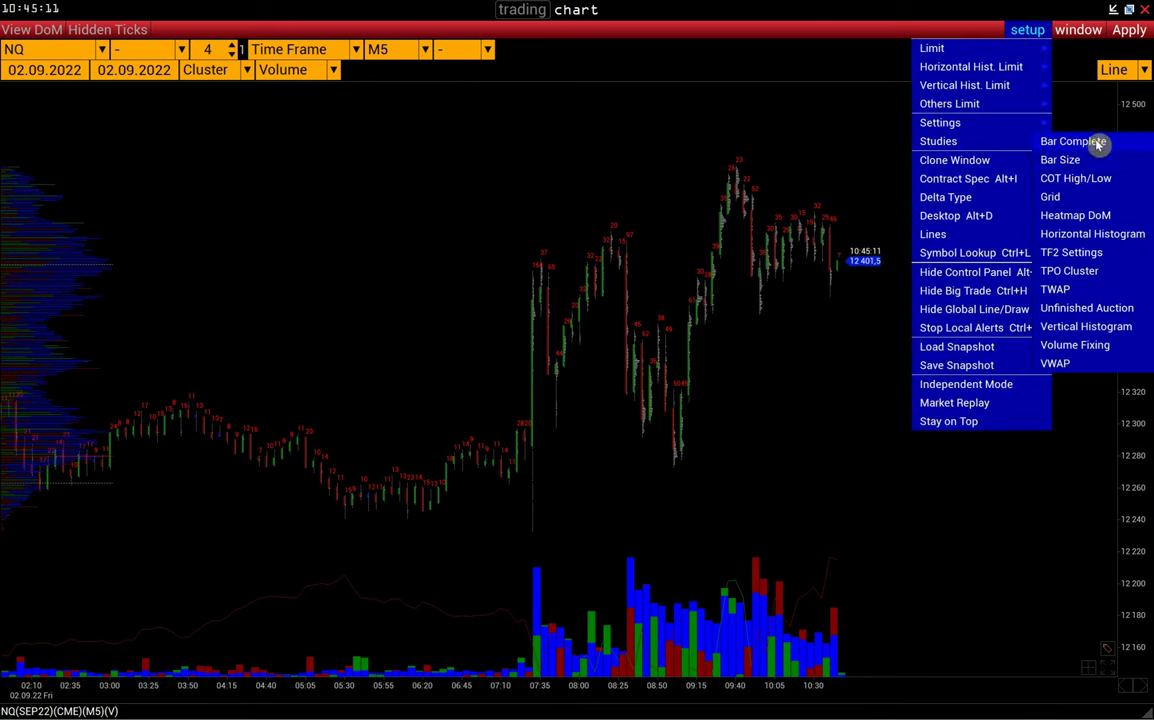
left_click(1062, 161)
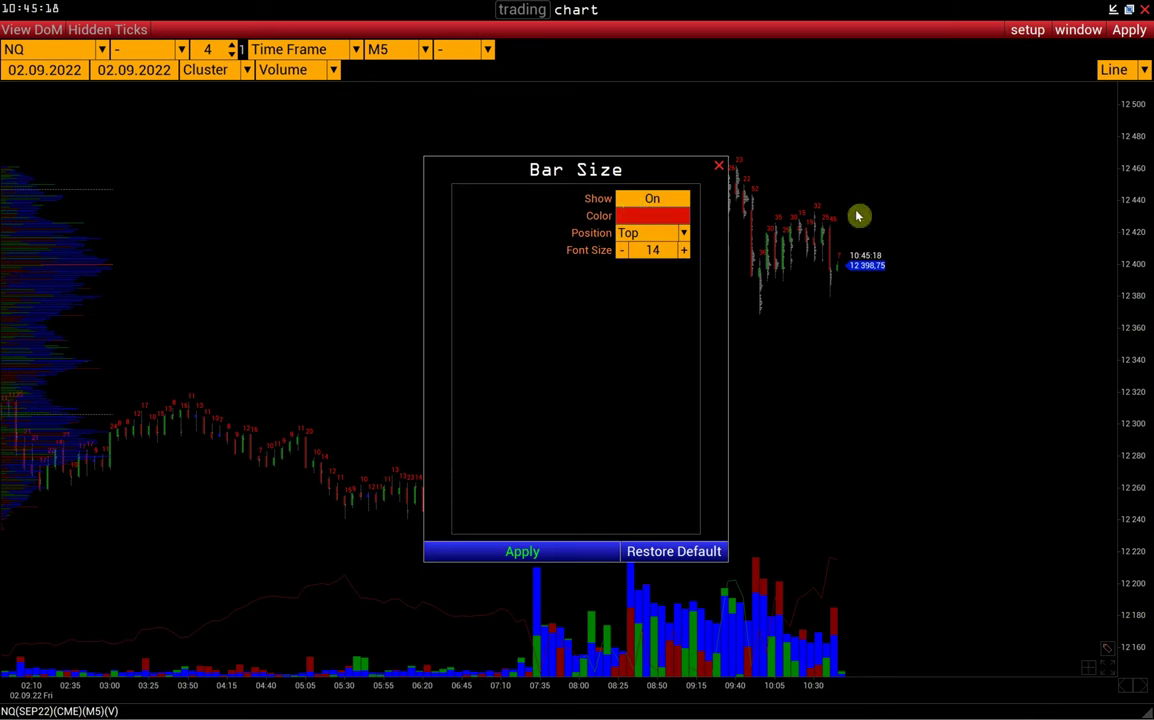
left_click_drag(636, 175, 619, 175)
left_click(634, 199)
left_click(505, 551)
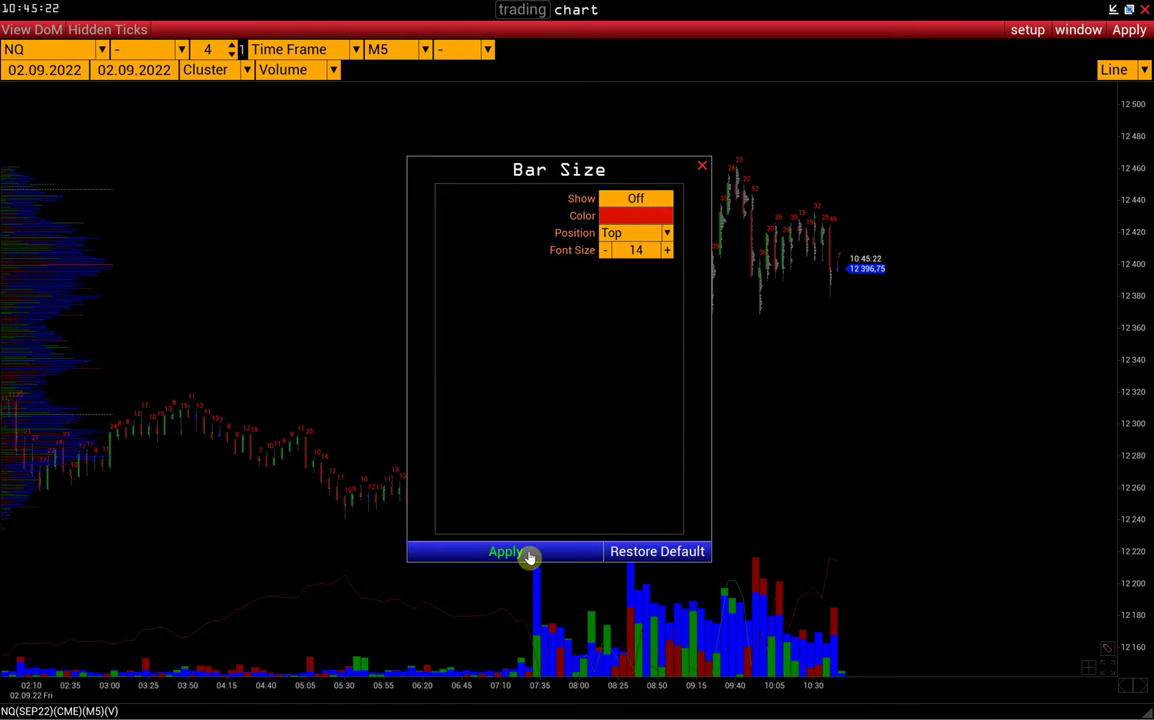
Step: Set Show to On in the COT High/Low study and apply the change
left_click(1013, 33)
mouse_move(1007, 124)
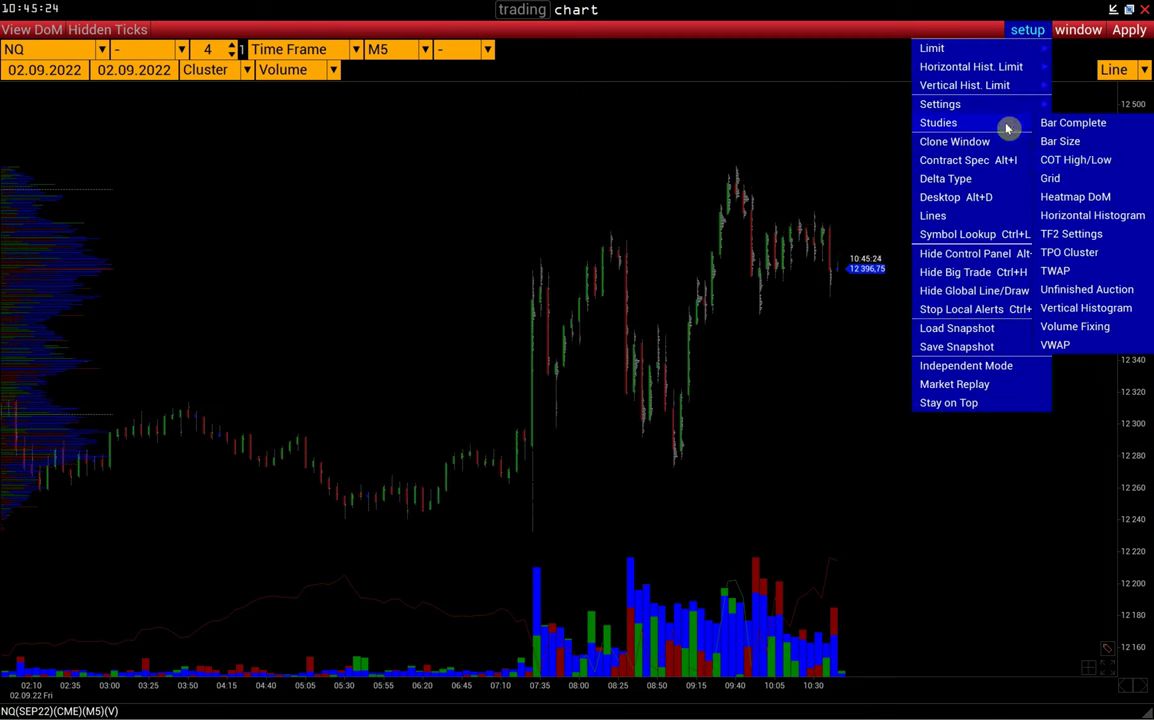
left_click(1075, 160)
left_click(648, 198)
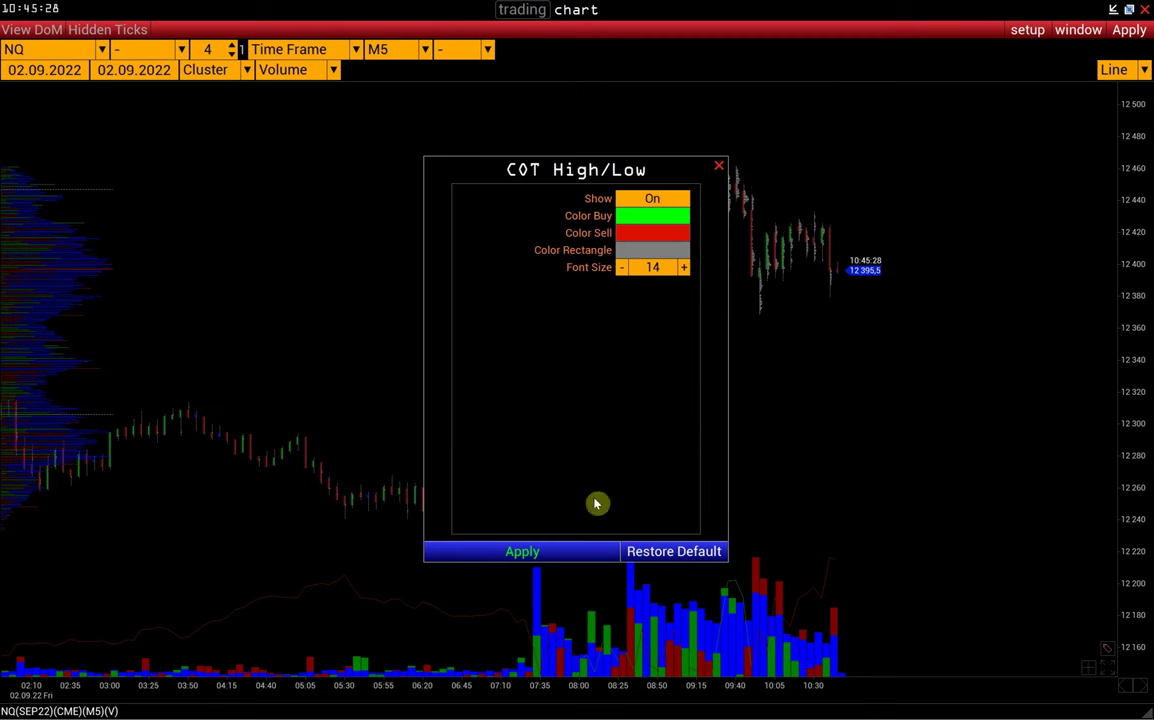
left_click(577, 551)
Step: In the Grid study, change the existing Time grid line's time frame to Day and save the edit
left_click_drag(683, 697, 634, 695)
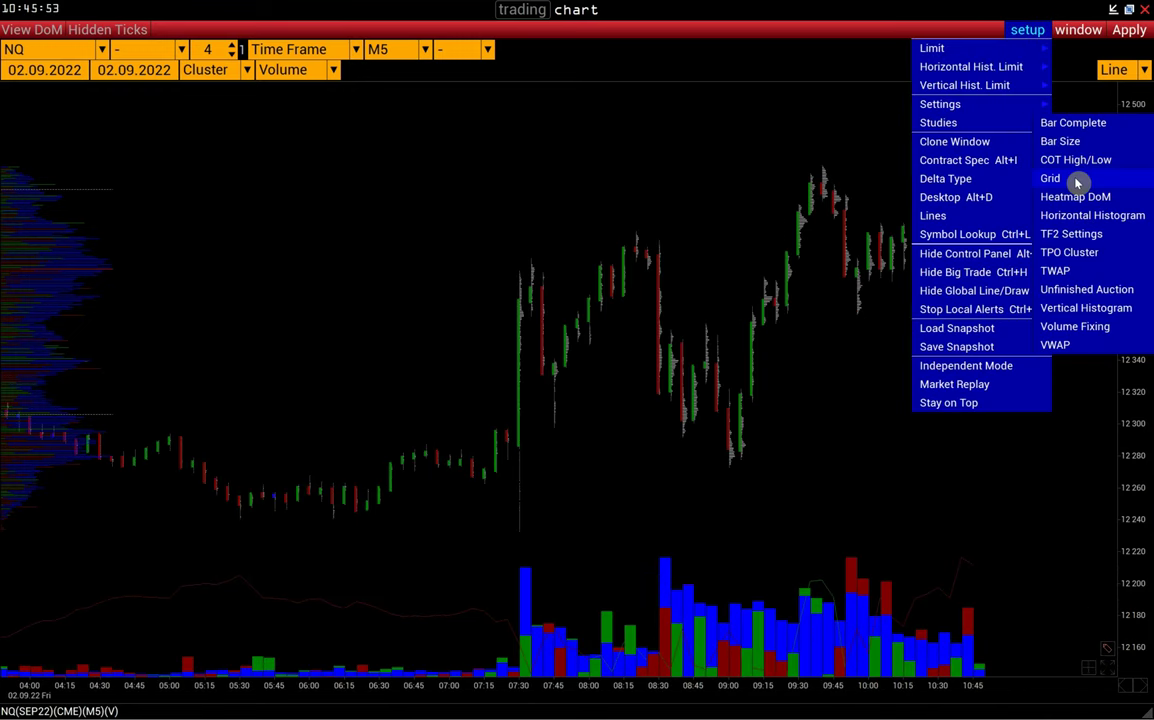
left_click(1077, 182)
left_click_drag(548, 248, 499, 205)
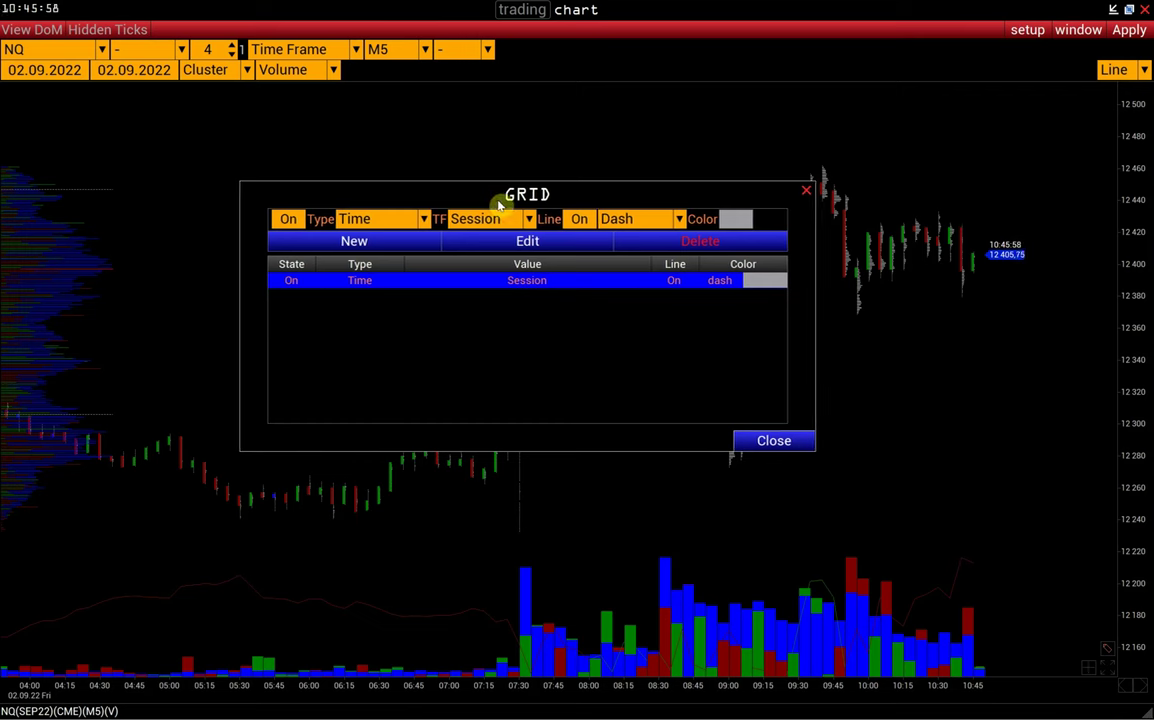
left_click(527, 287)
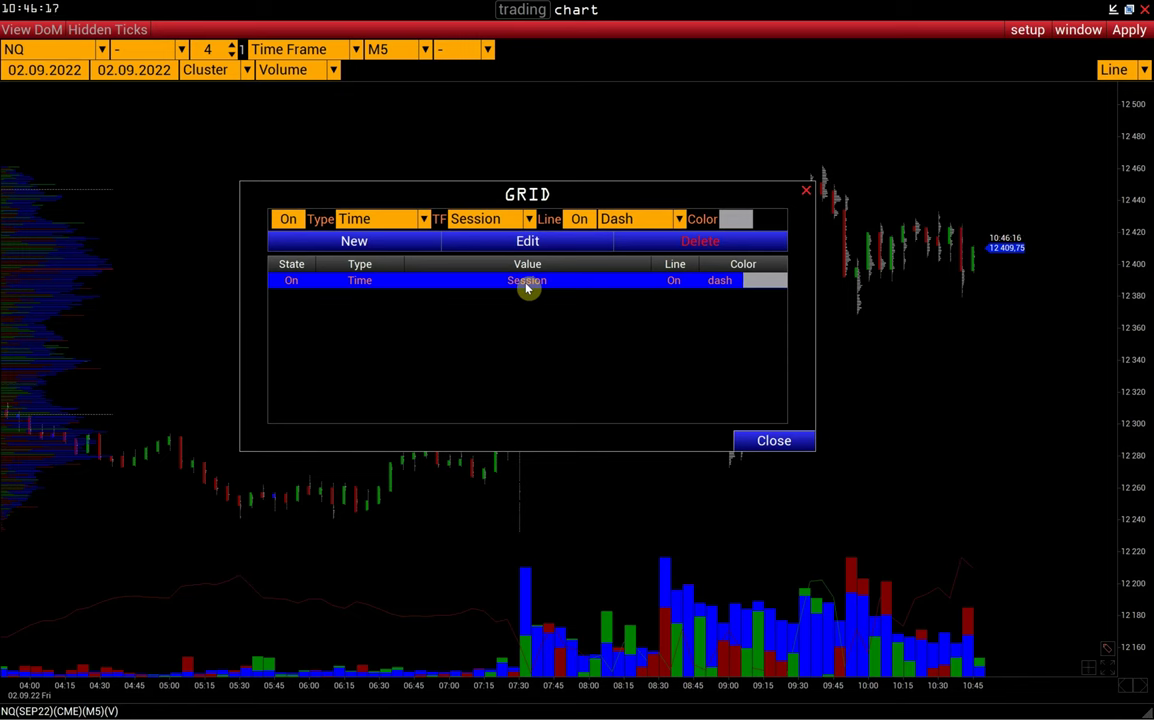
left_click(488, 222)
scroll(505, 295, "down", 5)
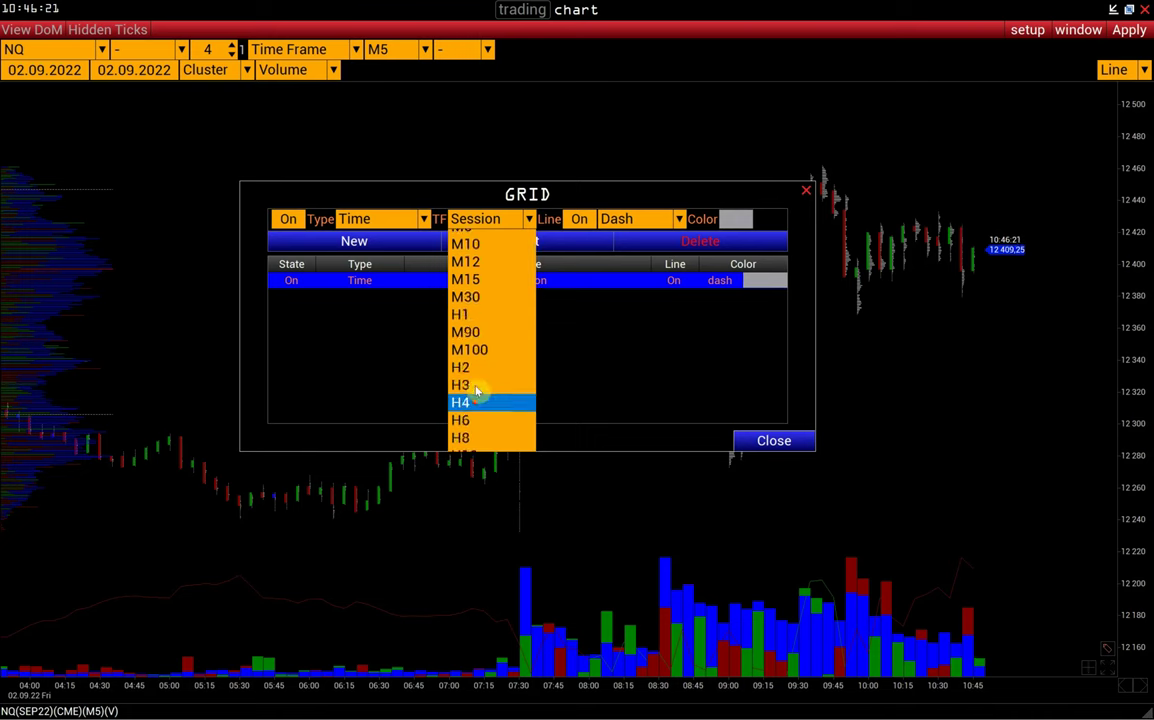
left_click(472, 392)
left_click(508, 242)
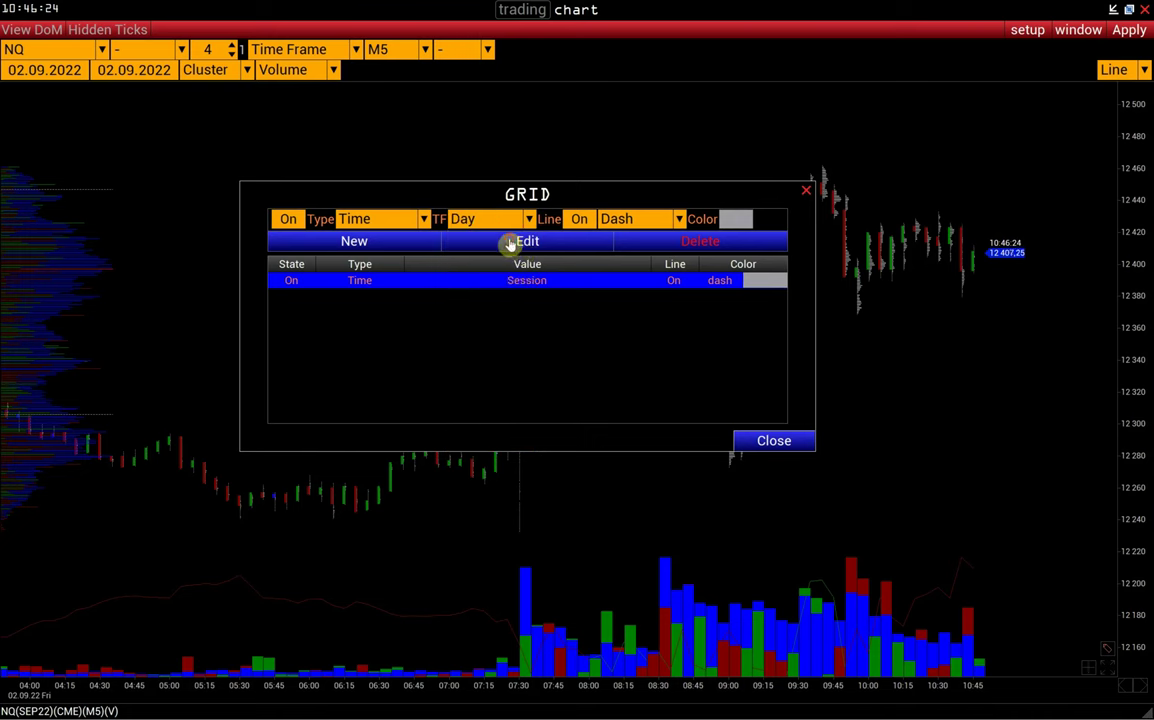
left_click(739, 440)
Step: Set the chart's start date to 01.09.2022, reload the data and fit both days in view
left_click_drag(471, 680, 507, 525)
left_click_drag(528, 675, 563, 661)
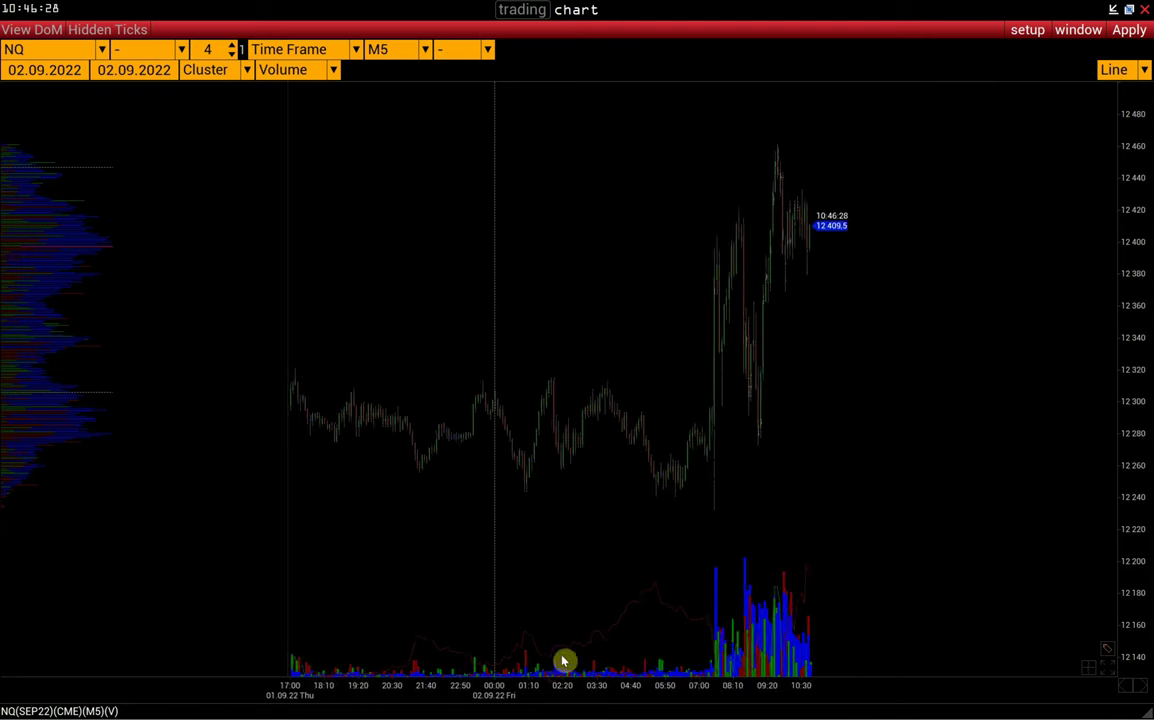
left_click(46, 74)
left_click(92, 124)
left_click(1126, 31)
left_click_drag(634, 684, 762, 476)
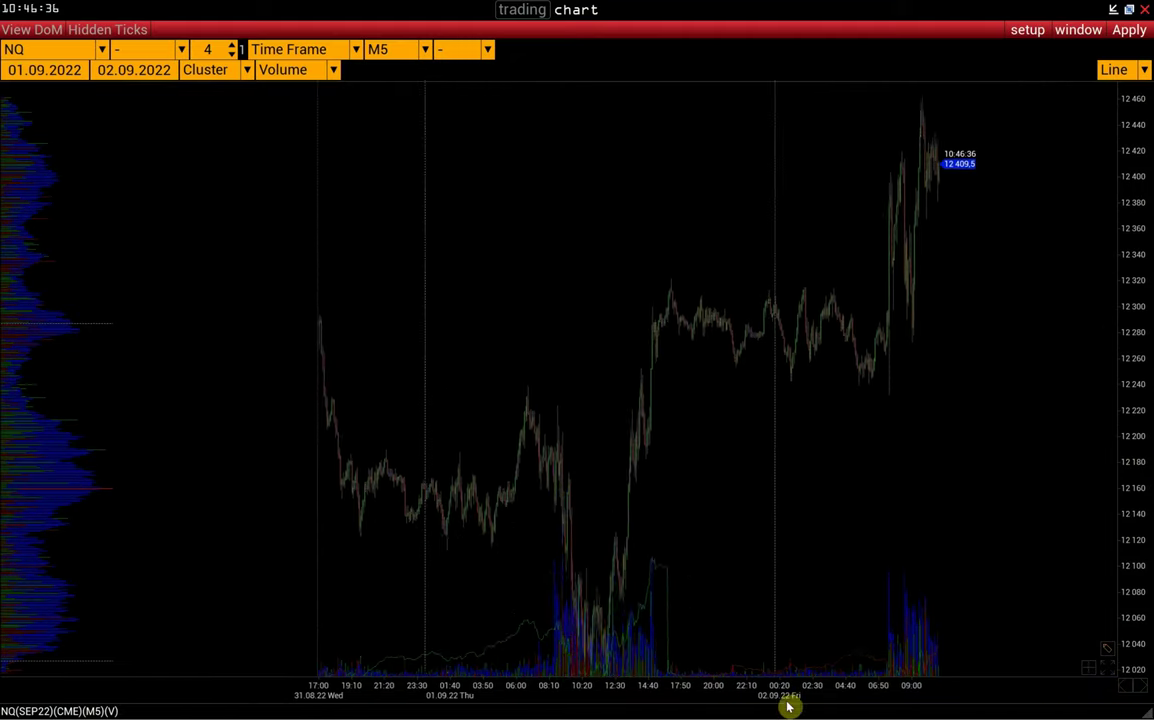
left_click_drag(793, 702, 358, 660)
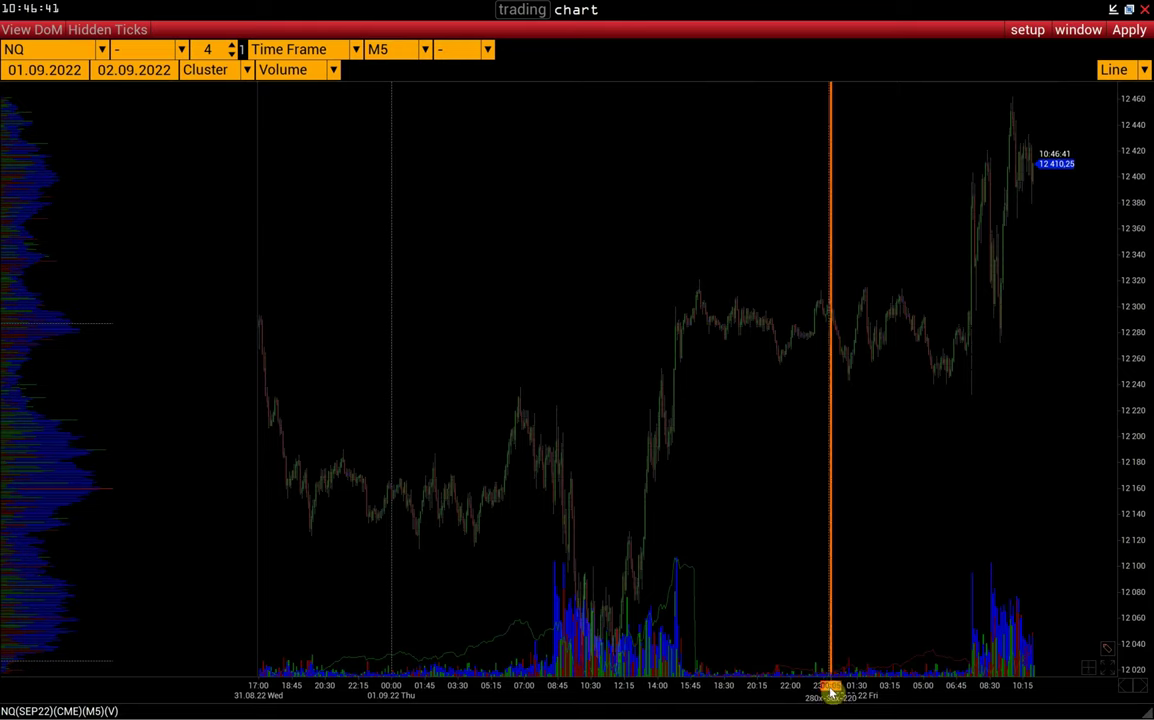
left_click_drag(830, 690, 793, 641)
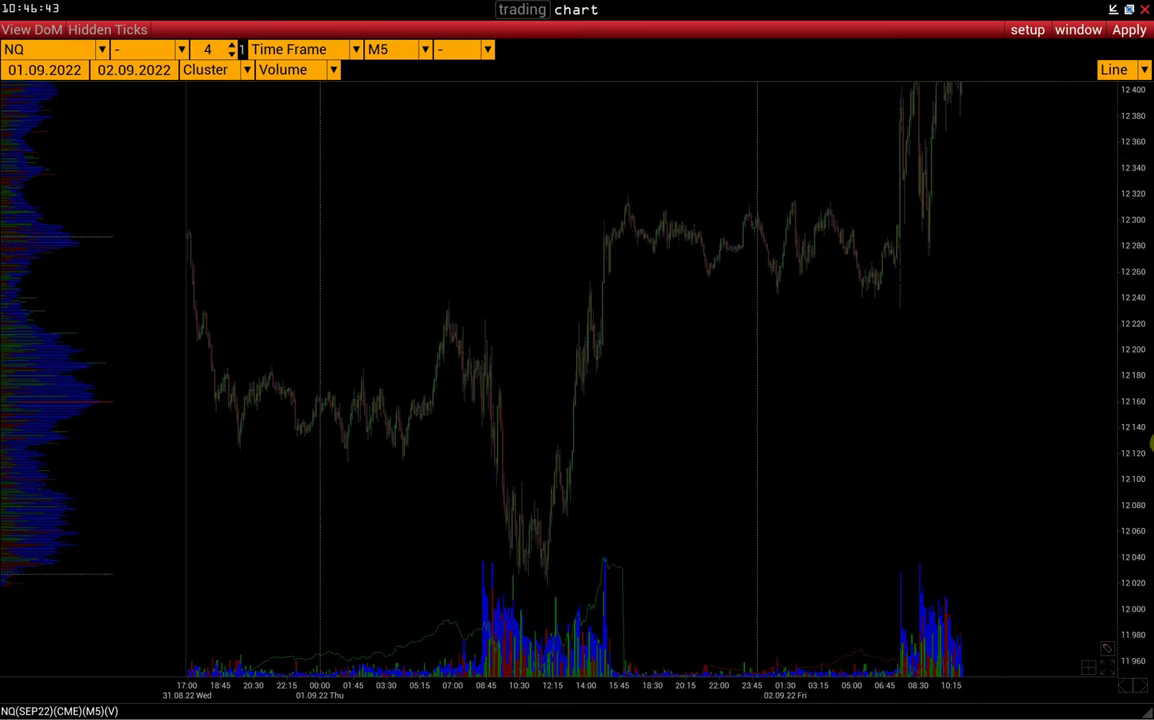
double_click(1149, 440)
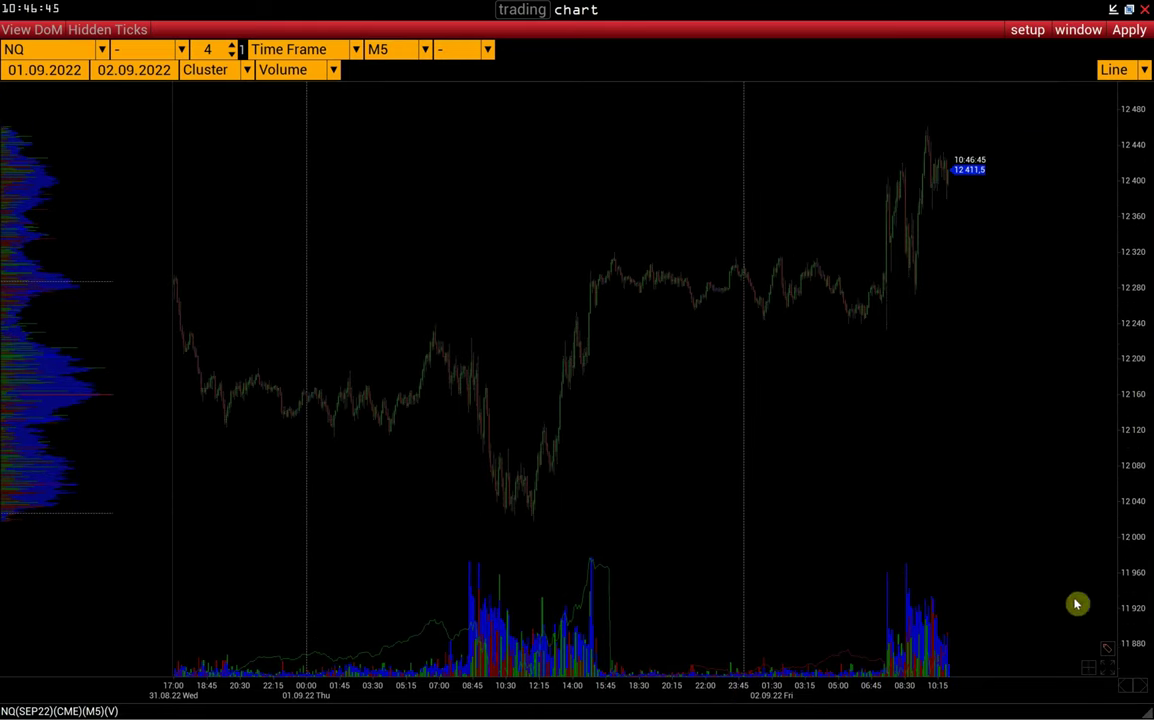
Step: Draw a profile with the draw tools across 01.09.22, spanning the two daily grid lines
left_click(1107, 648)
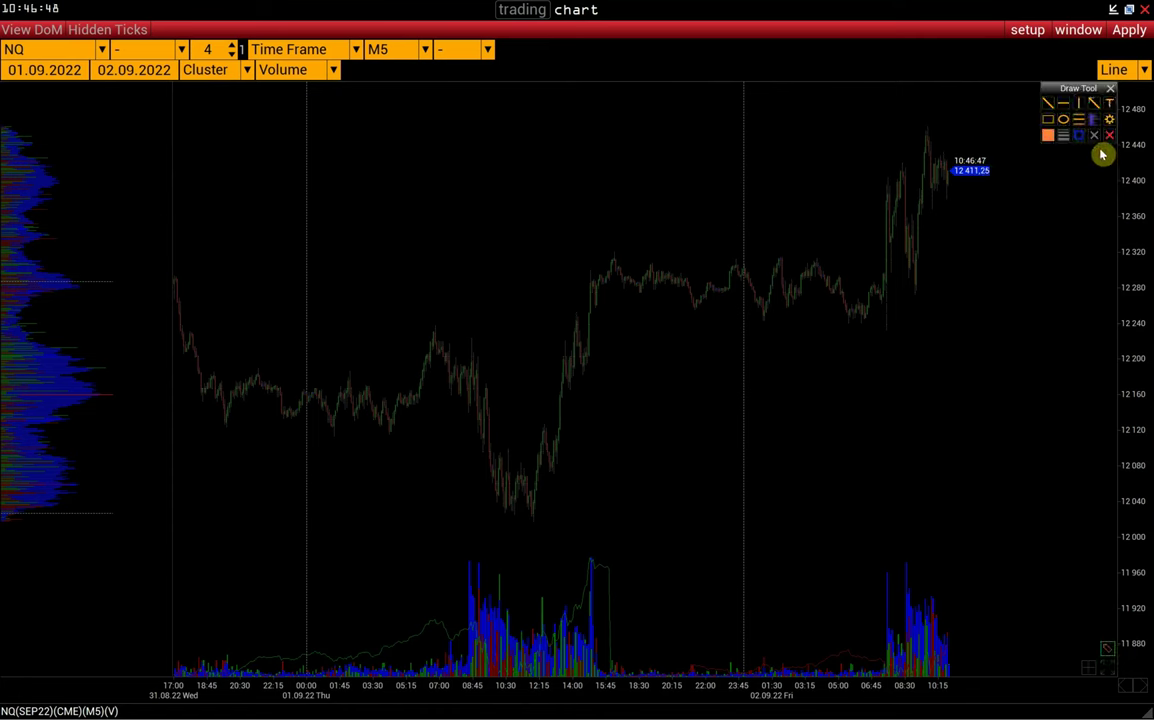
left_click(1094, 120)
mouse_move(307, 177)
left_mouse_down()
mouse_move(690, 447)
mouse_move(744, 577)
left_mouse_up()
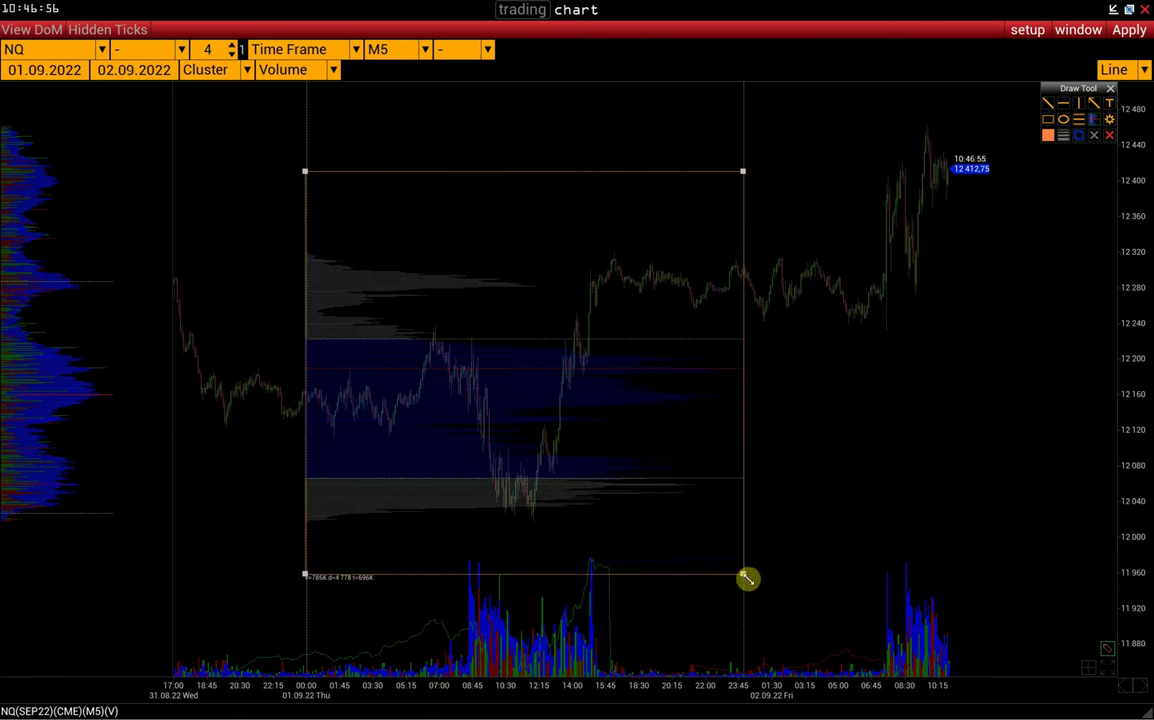
left_click(1109, 119)
left_click(718, 166)
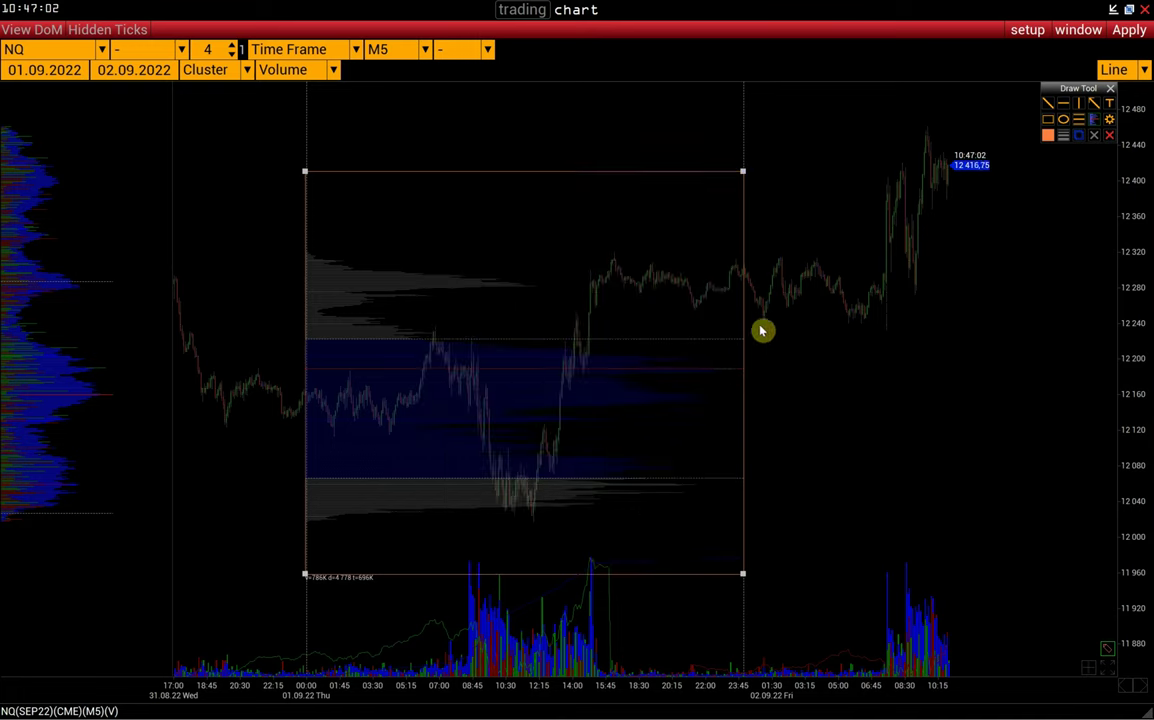
Step: Open the drawn profile's settings and edit its Transparency percentage, keeping the Type as Volume
double_click(744, 381)
left_click_drag(621, 171, 311, 187)
left_click(325, 222)
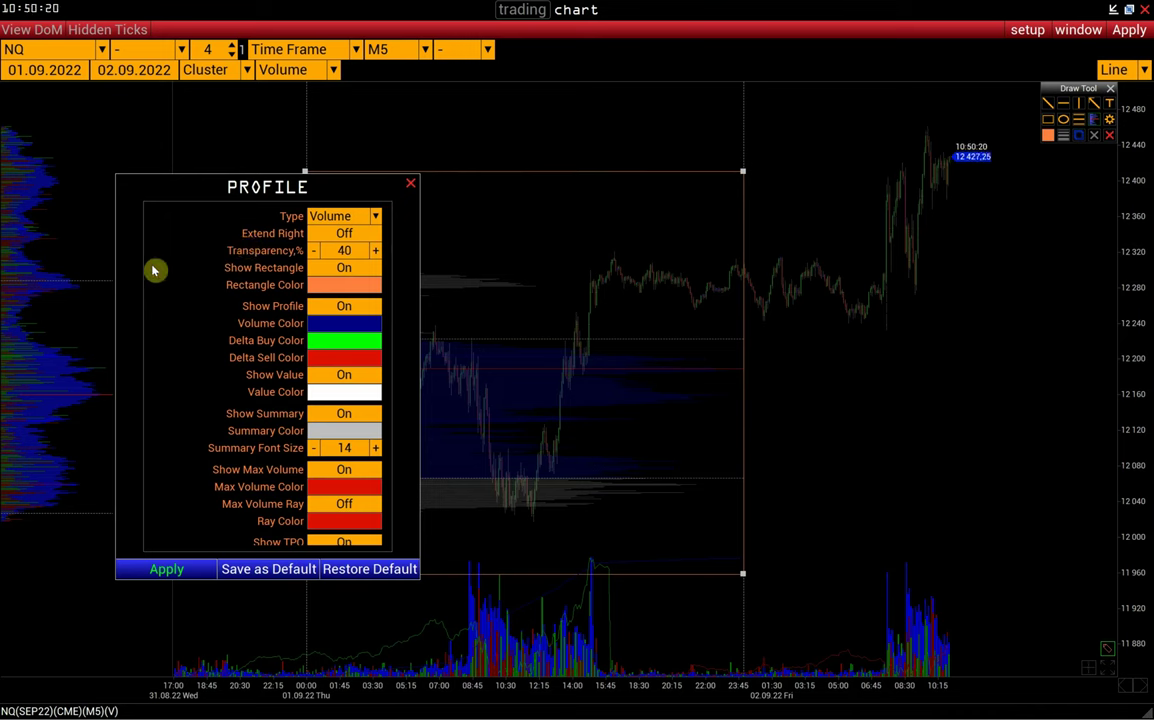
left_click(352, 256)
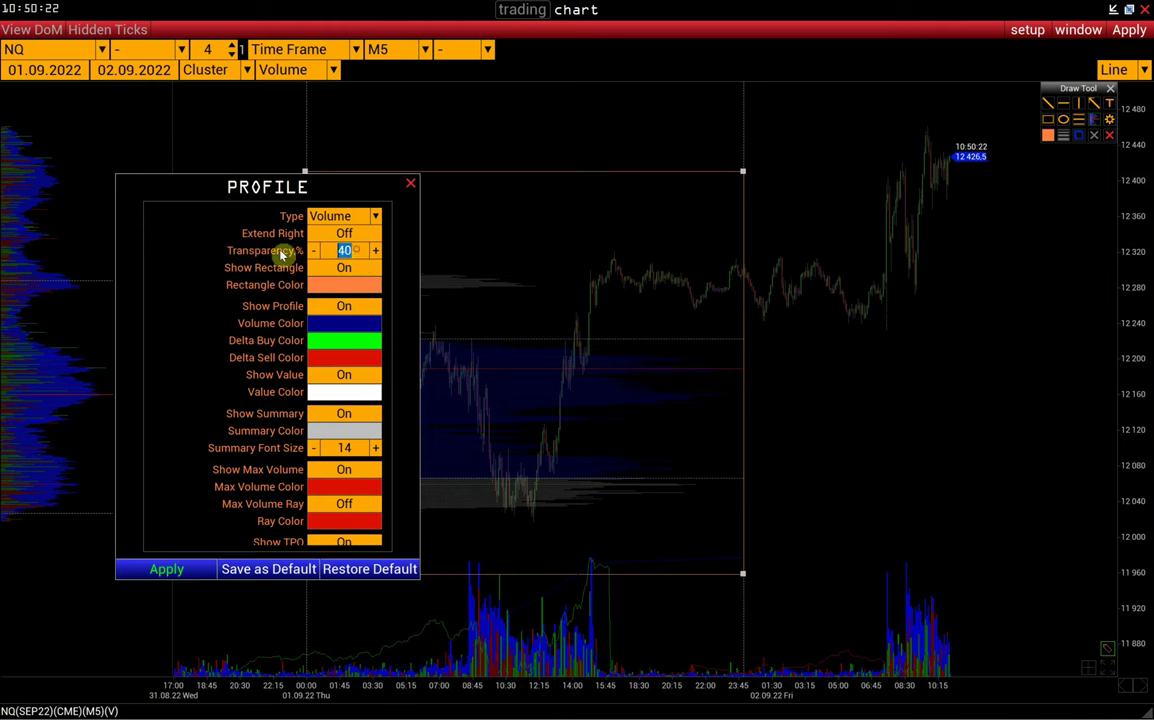
Step: Set the profile's Vertical Histogram to Off and VWAP to On, and save the profile settings as default
scroll(227, 435, "down", 4)
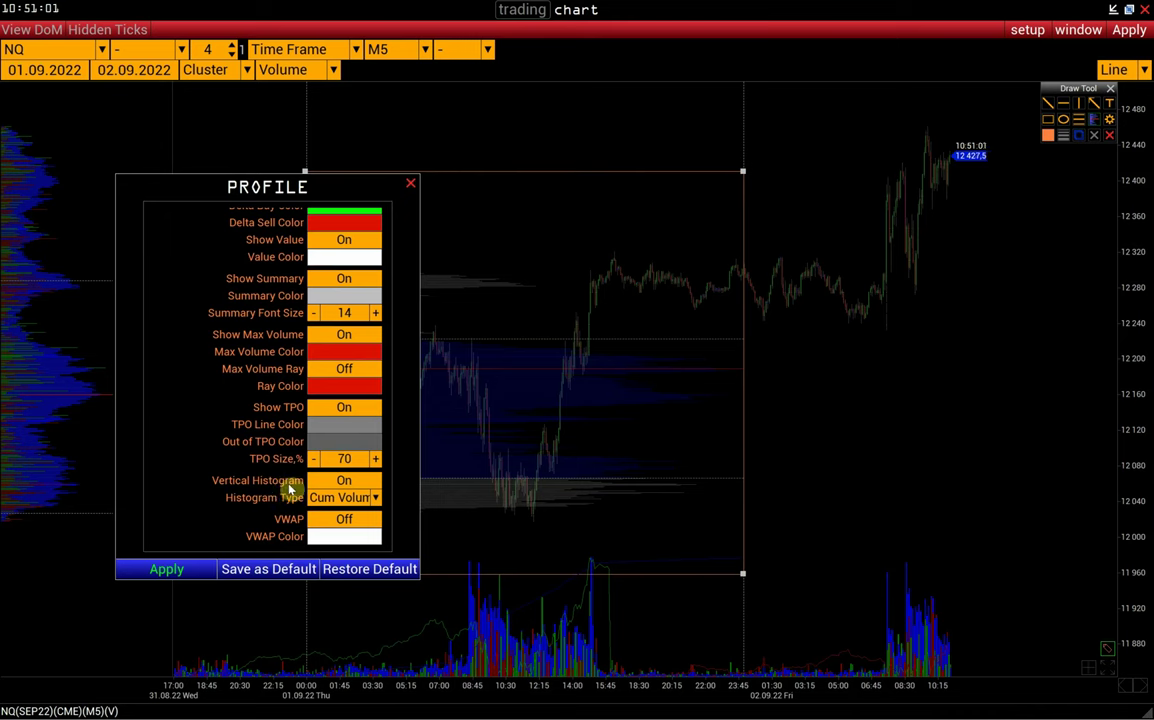
left_click(330, 502)
left_click(335, 510)
left_click(340, 480)
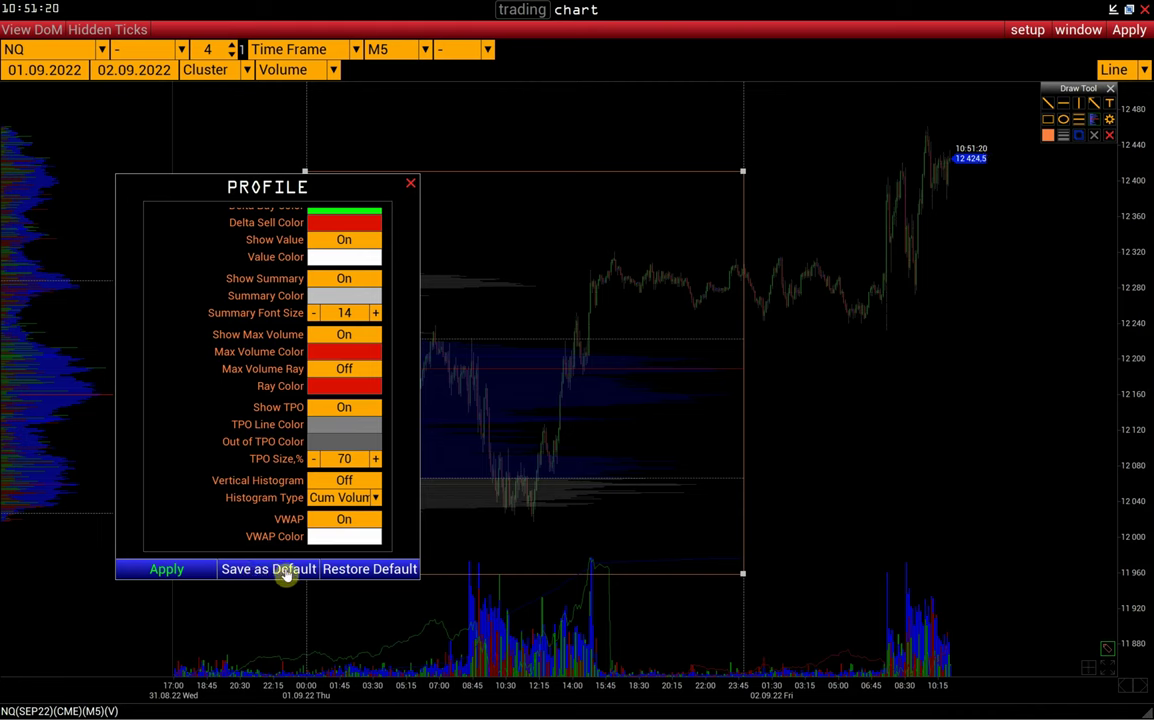
left_click(284, 571)
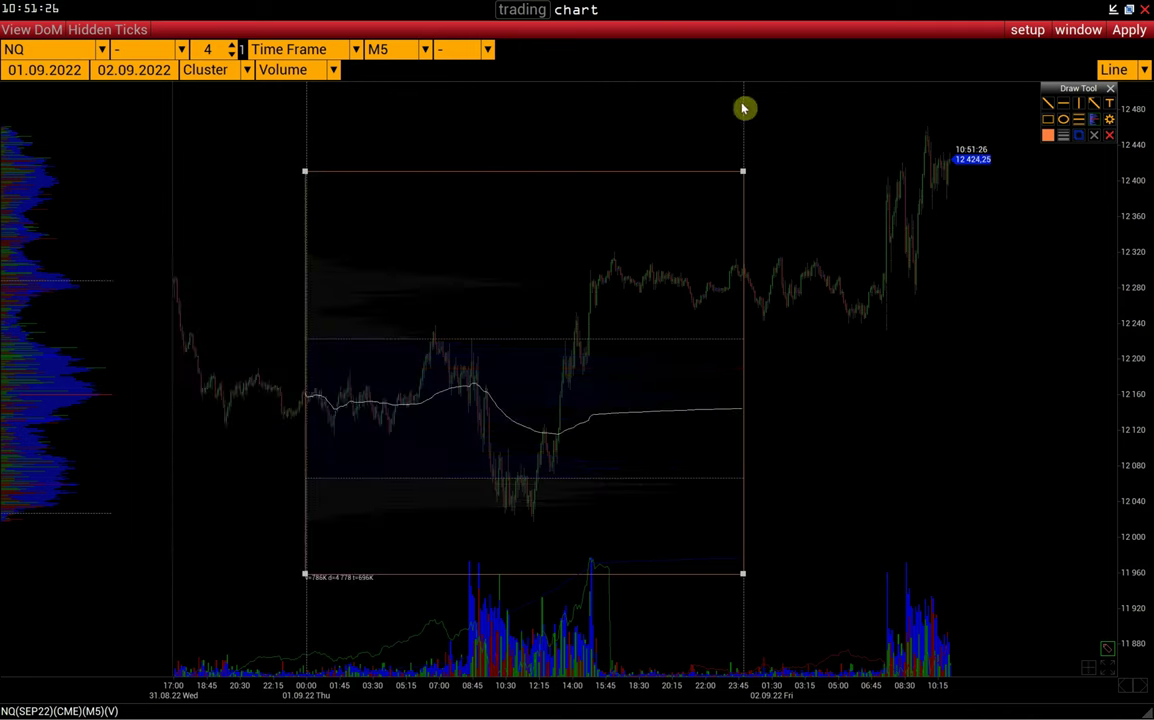
Step: Draw a second profile across 02.09.22 from its daily grid line, and delete all drawings from the chart
left_click_drag(745, 96, 1105, 462)
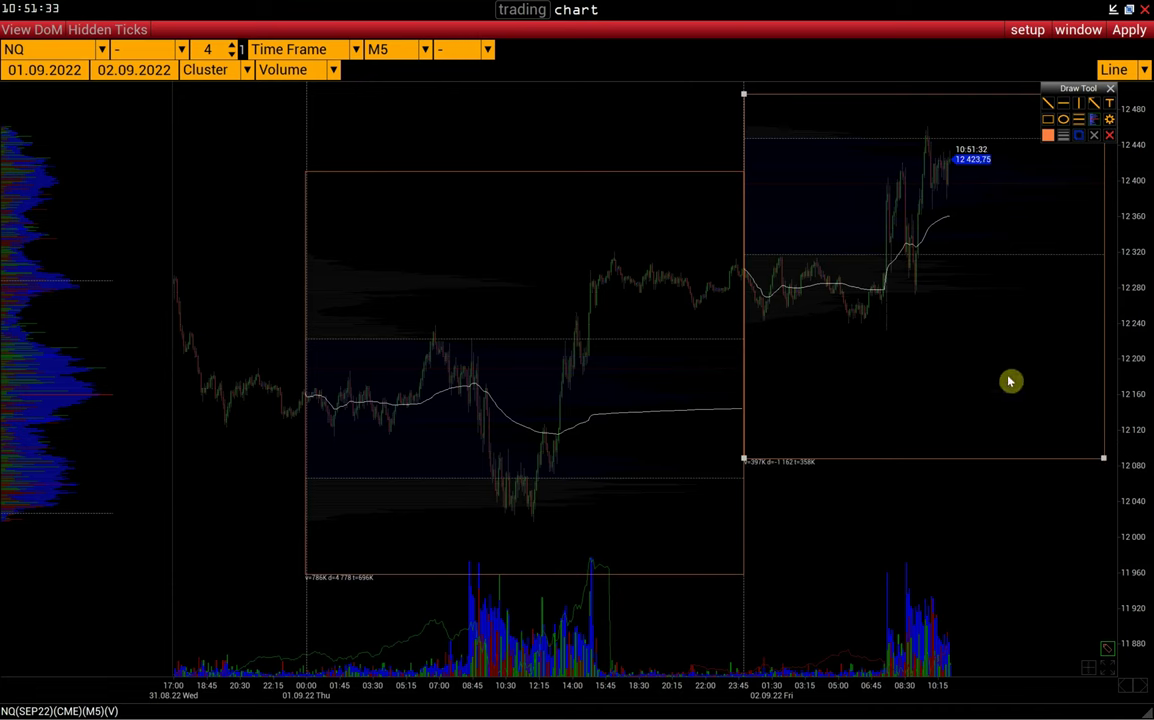
left_click(1109, 136)
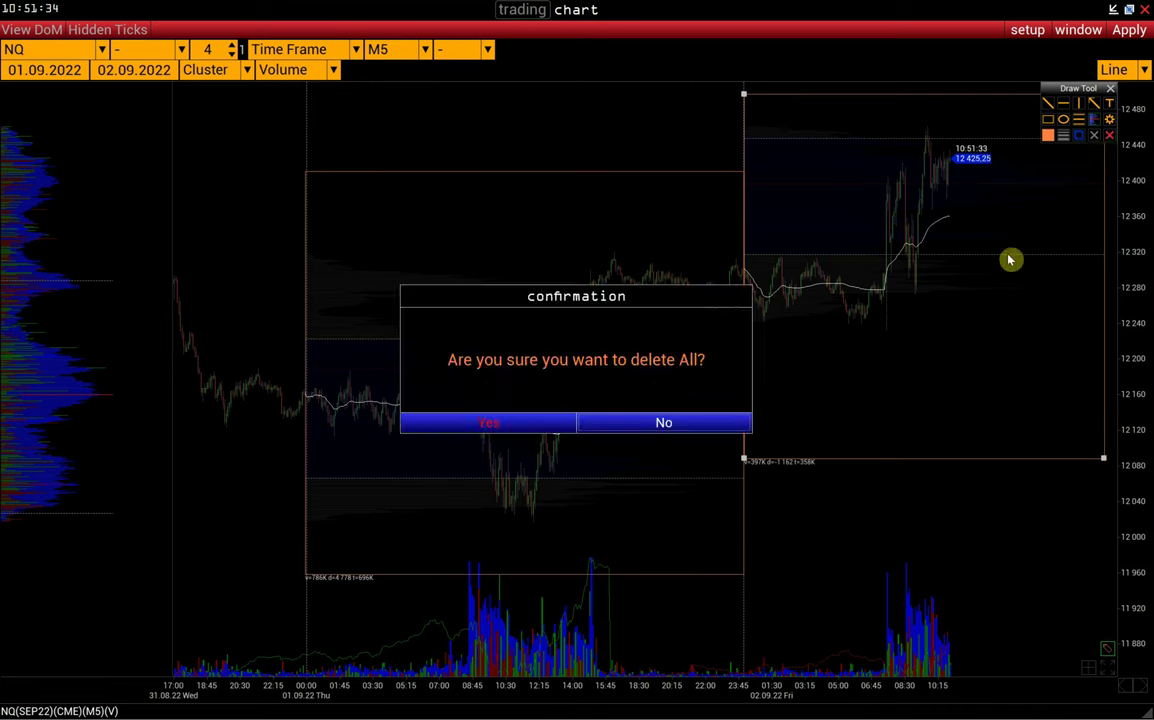
left_click(572, 422)
Step: Open the Horizontal Histogram study settings and set the time frame of the active Volume and Delta histograms to Today
left_click(1027, 29)
mouse_move(945, 104)
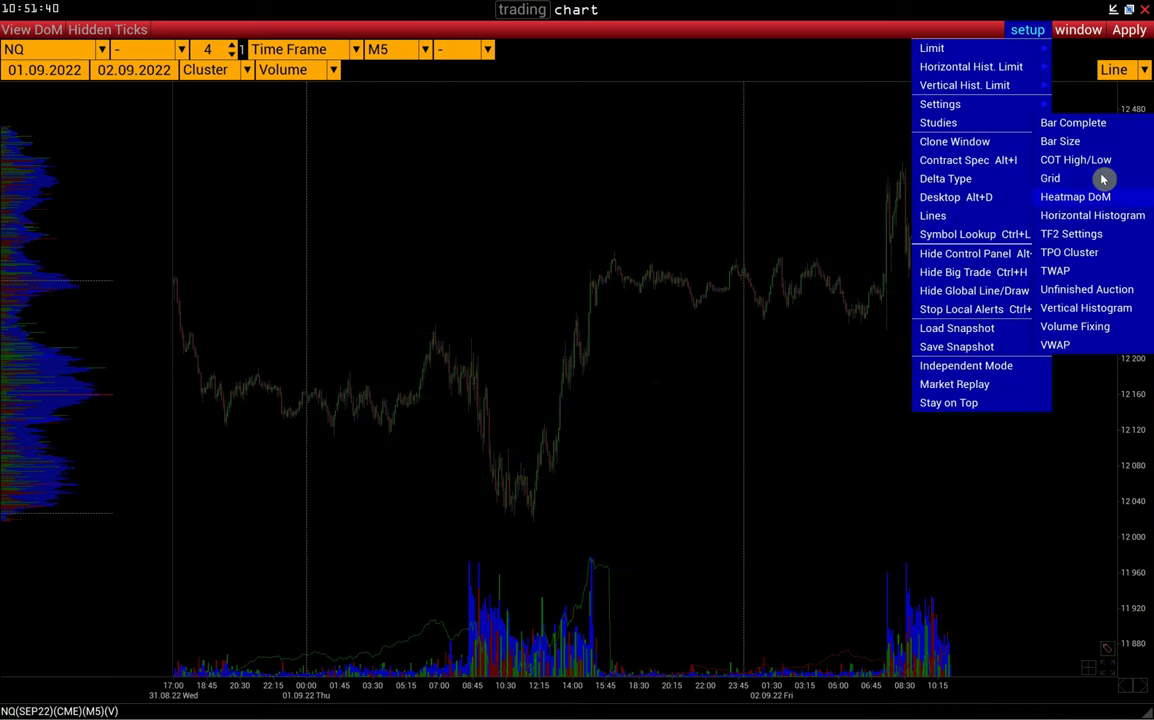
left_click(1063, 217)
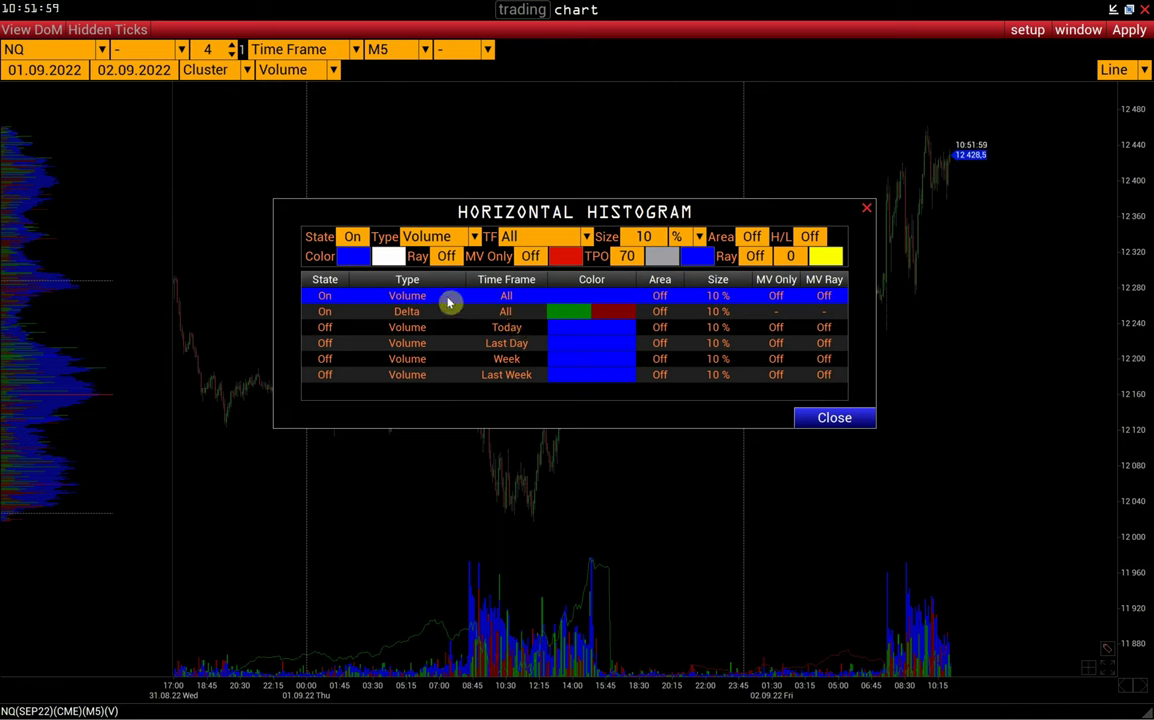
left_click(510, 237)
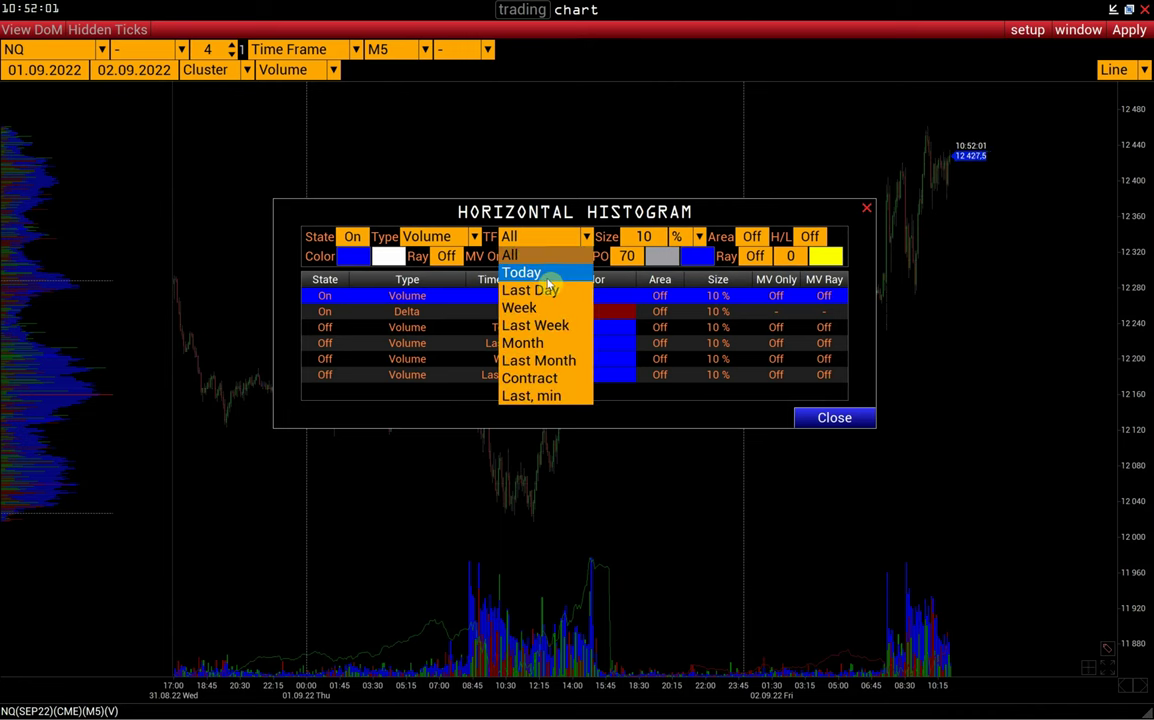
left_click(522, 273)
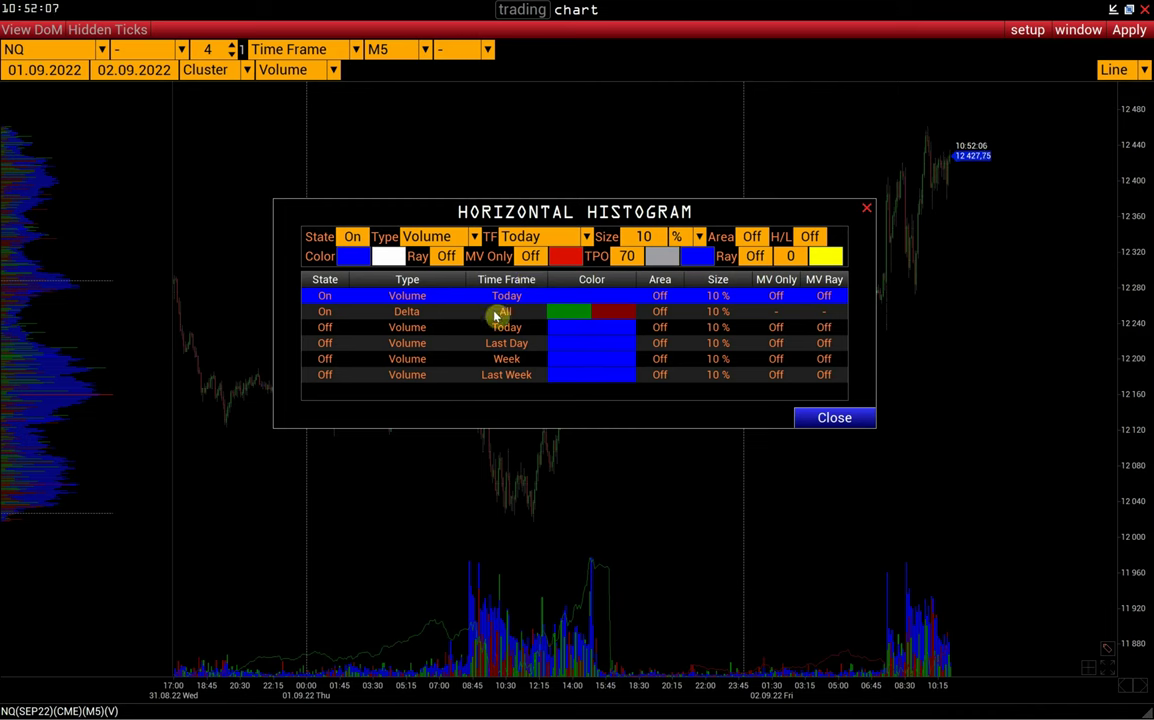
left_click(497, 313)
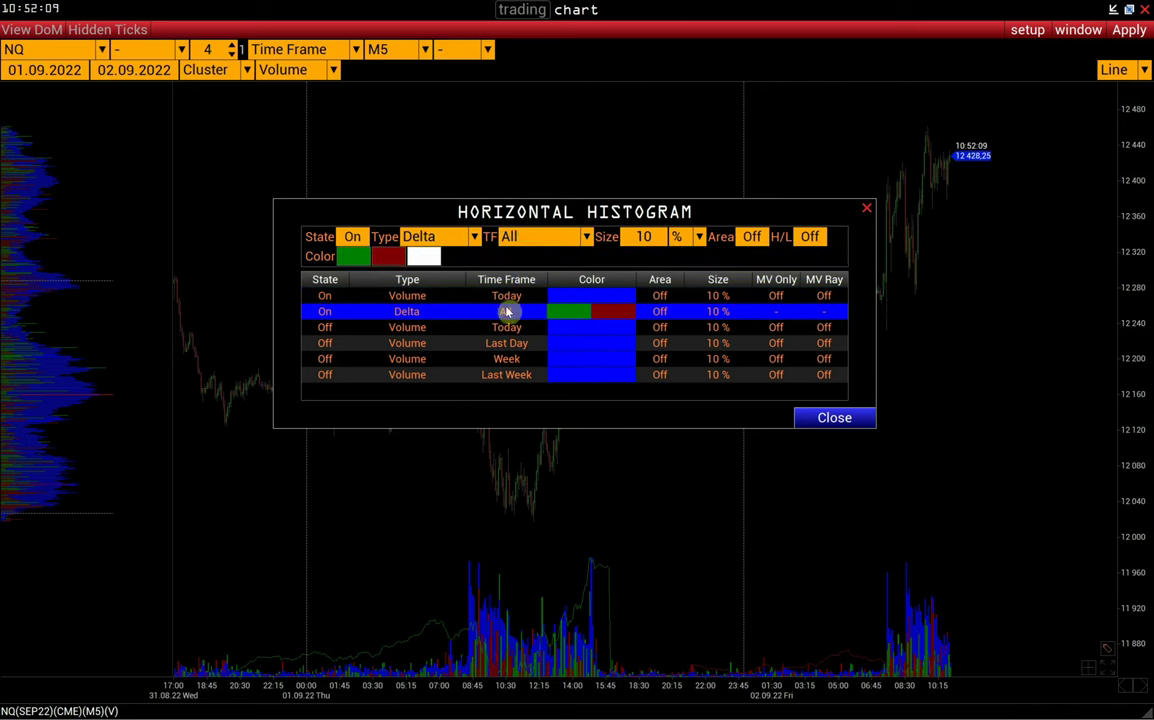
left_click(515, 237)
left_click(545, 278)
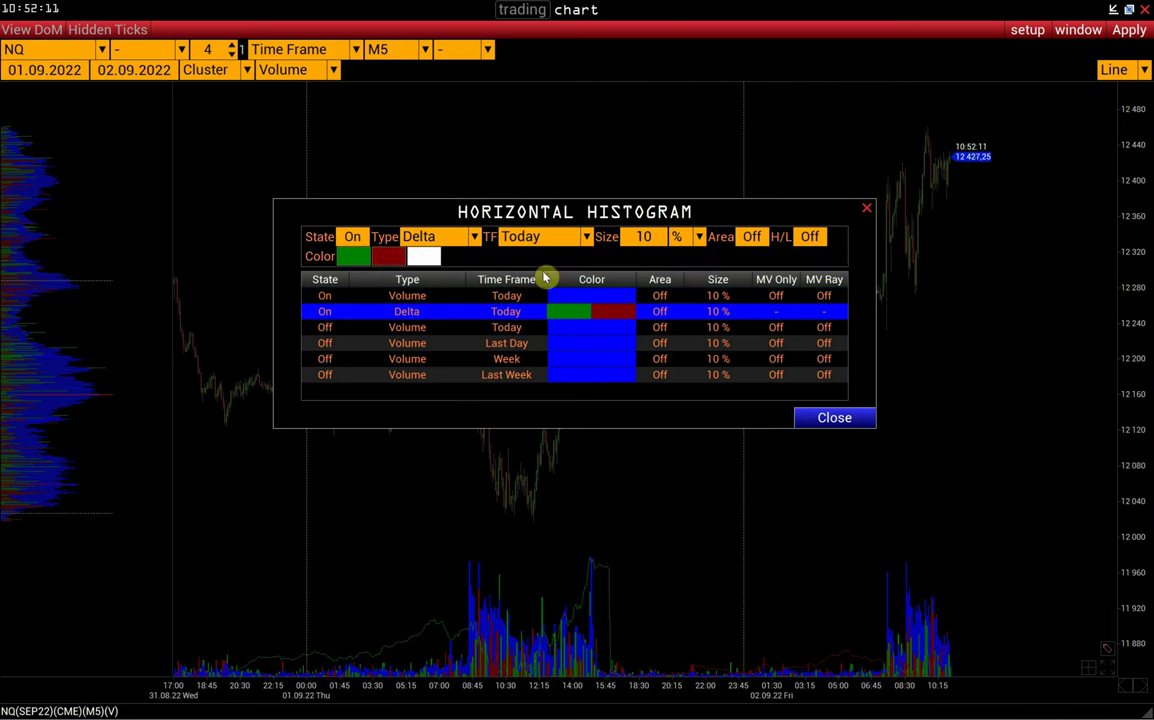
Step: Set the third histogram, of type Volume, to the Week time frame, turn its State On and close the settings
left_click(481, 332)
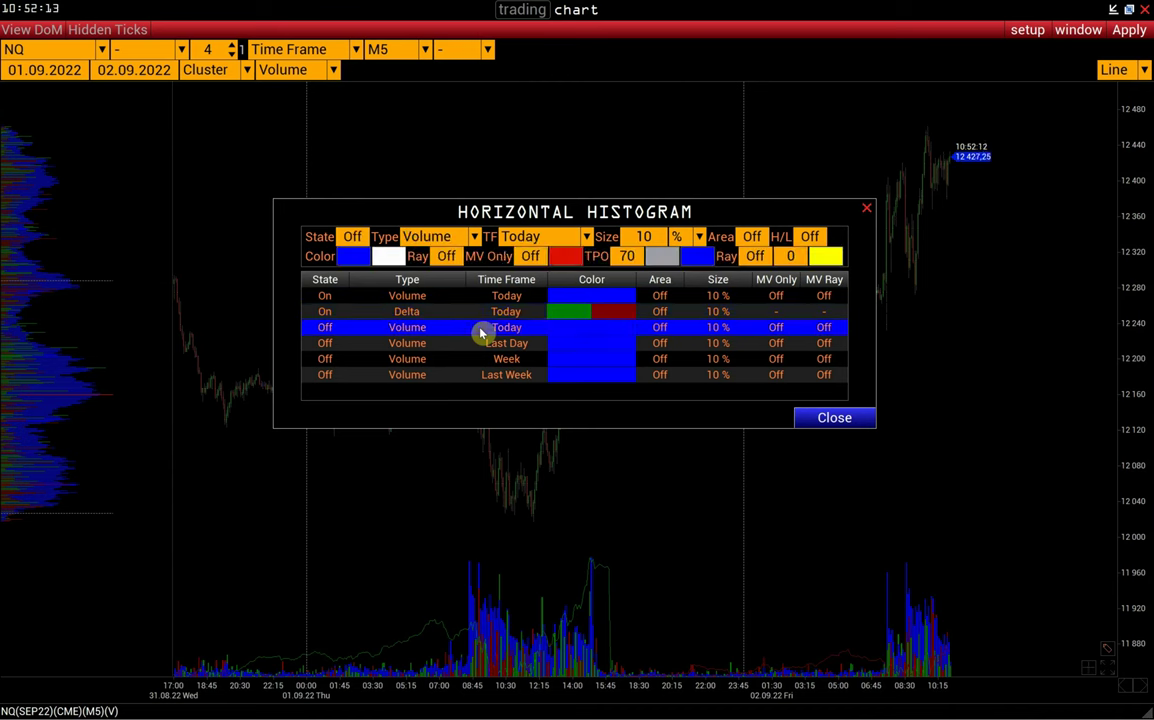
left_click(520, 237)
left_click(533, 309)
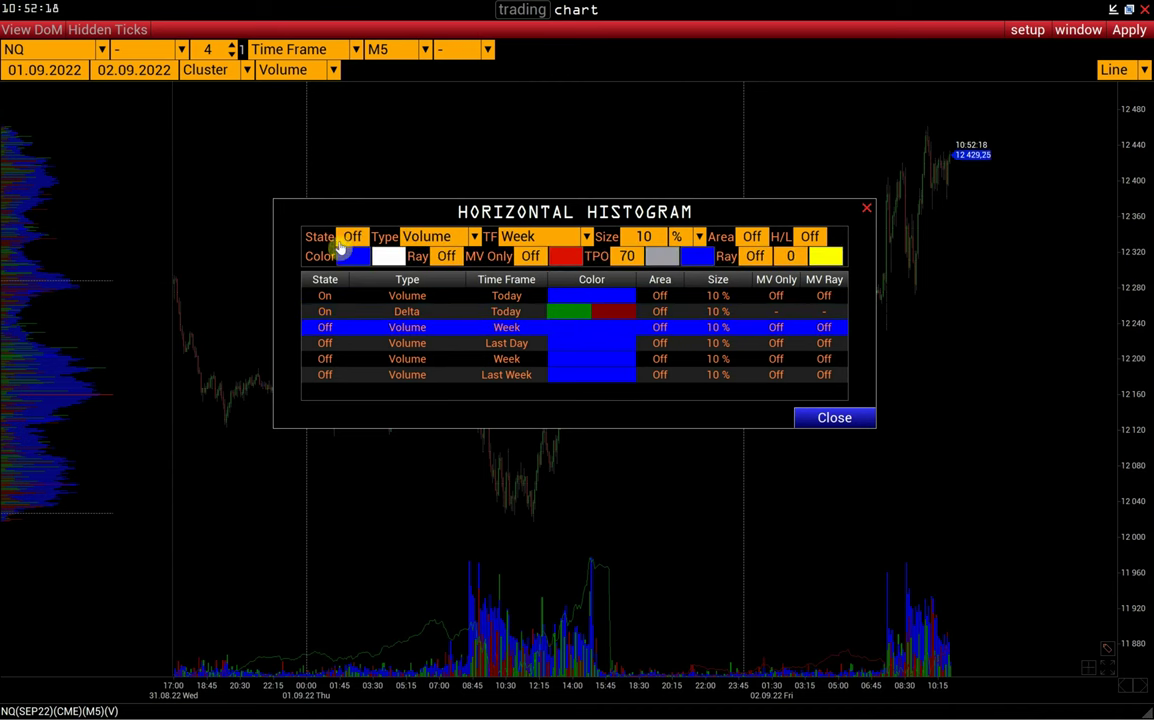
left_click(345, 236)
left_click(828, 420)
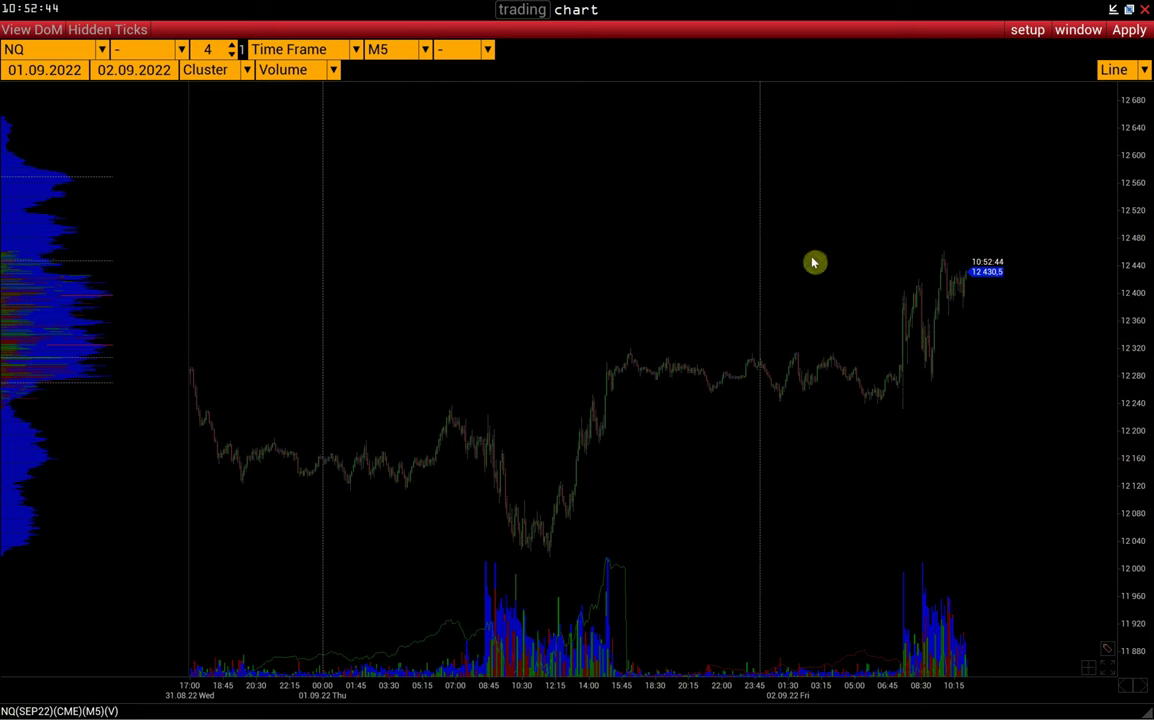
Step: Reopen the Horizontal Histogram settings and turn Area On for the Today Volume, Today Delta and active Week Volume histograms
left_click(1027, 30)
mouse_move(1020, 122)
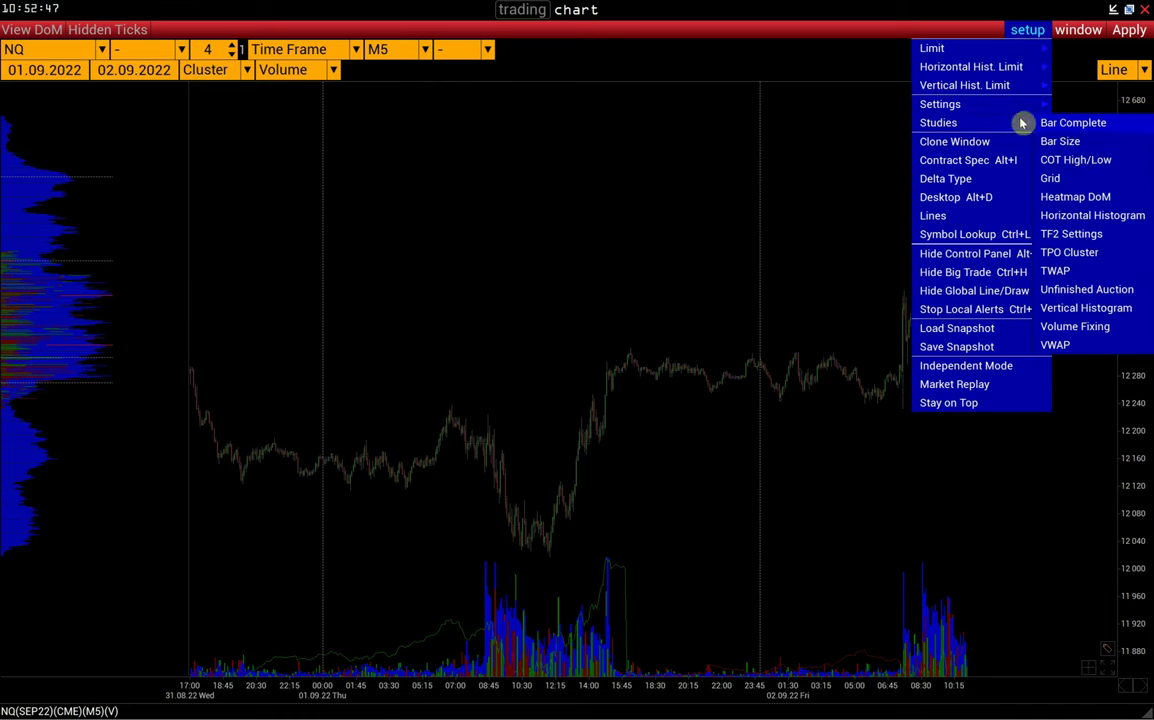
left_click(1081, 233)
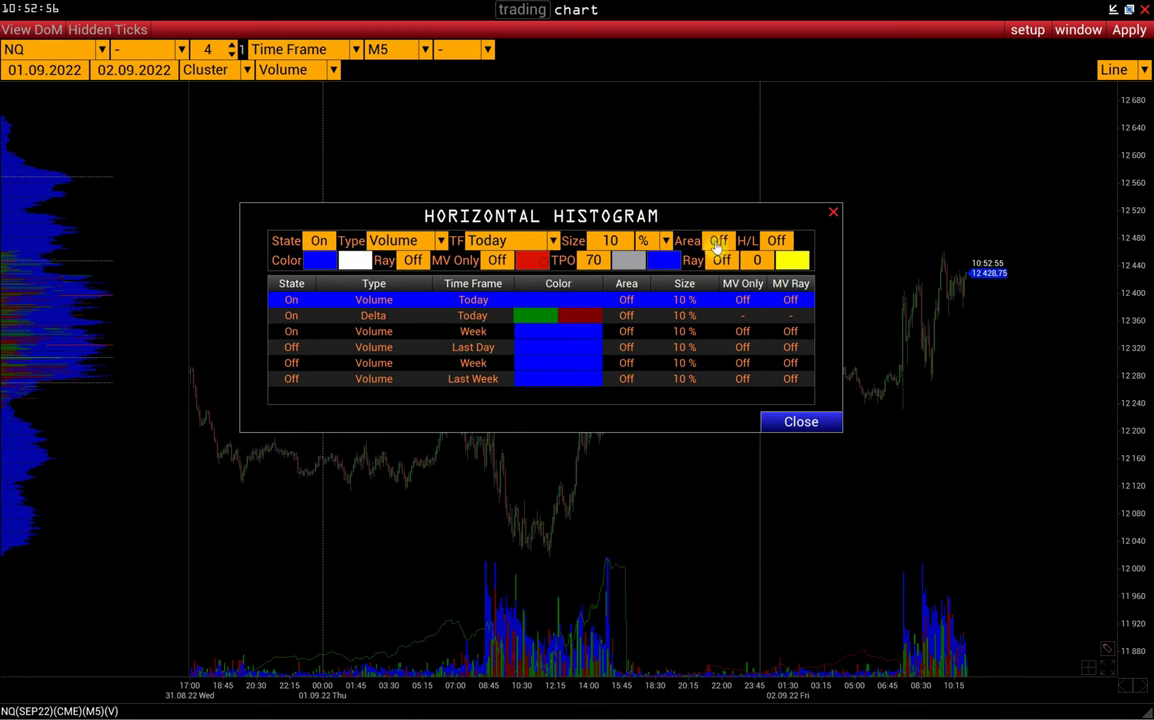
left_click(630, 316)
left_click(718, 241)
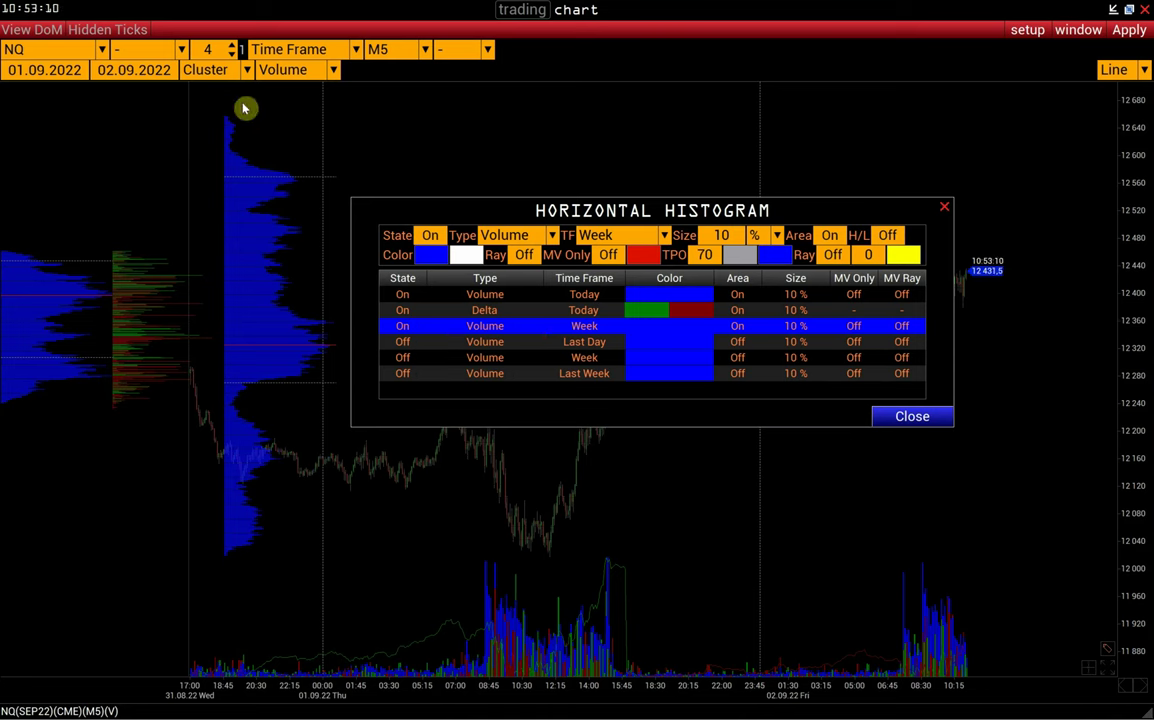
Step: Set the size of the Today Volume histogram to 5 %, keeping its type as Volume
left_click(545, 297)
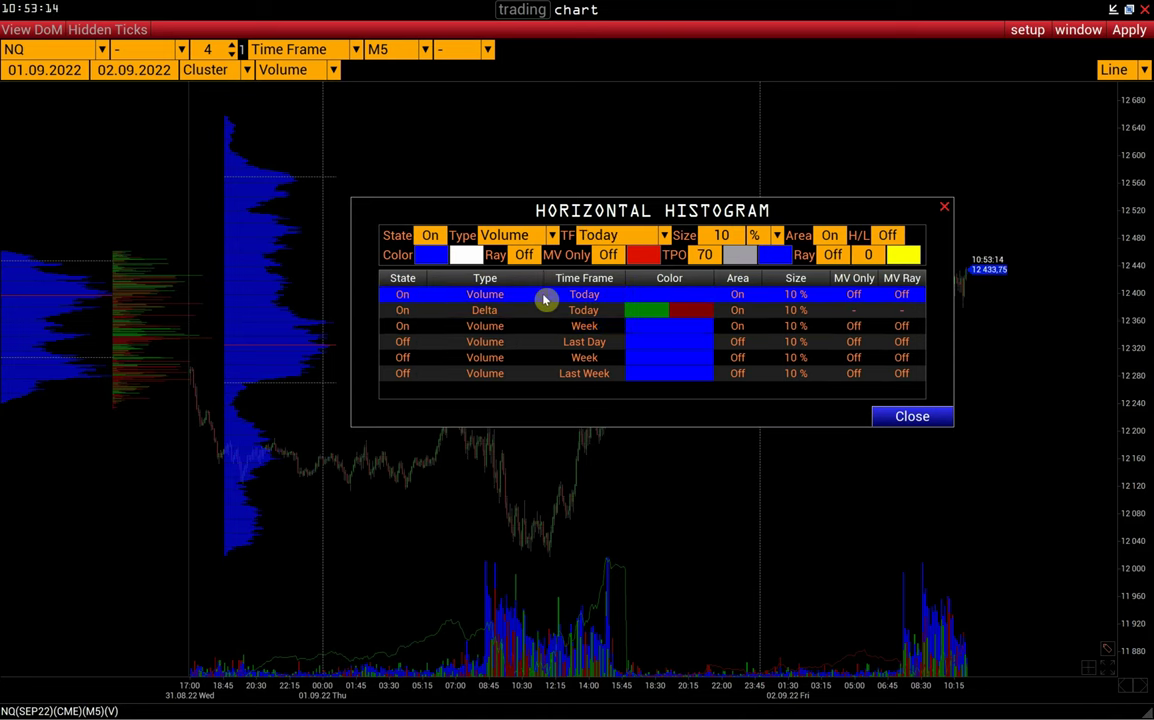
left_click(524, 237)
left_click(527, 237)
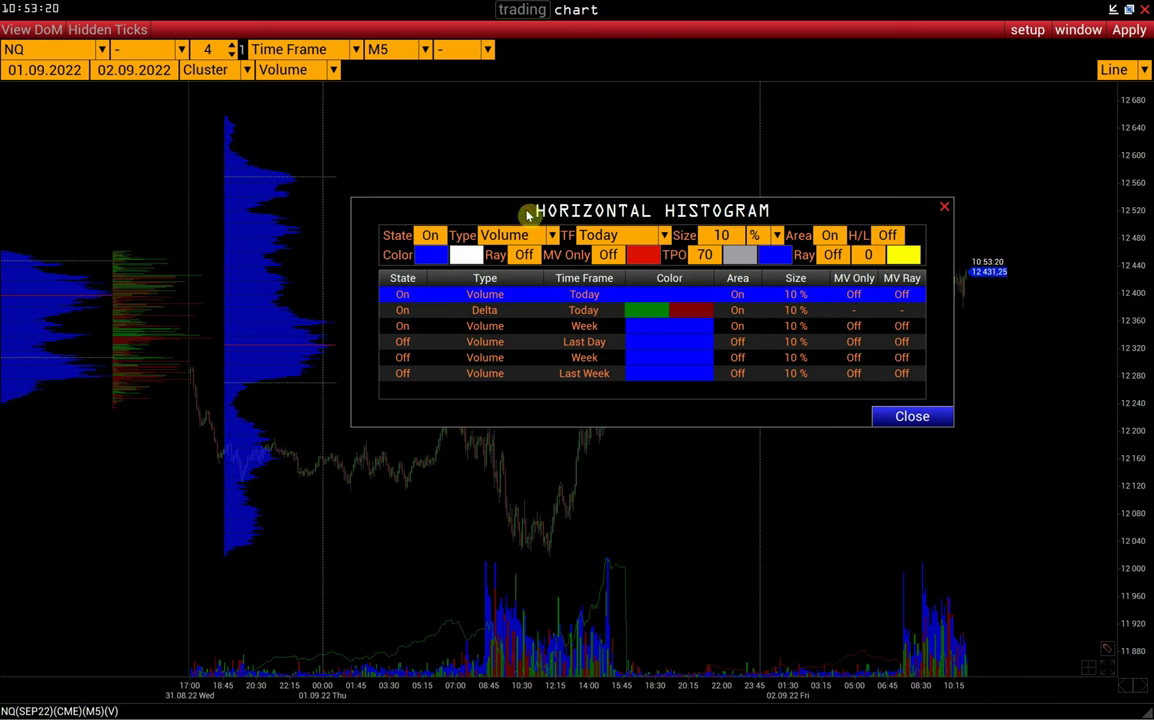
double_click(718, 237)
type("5")
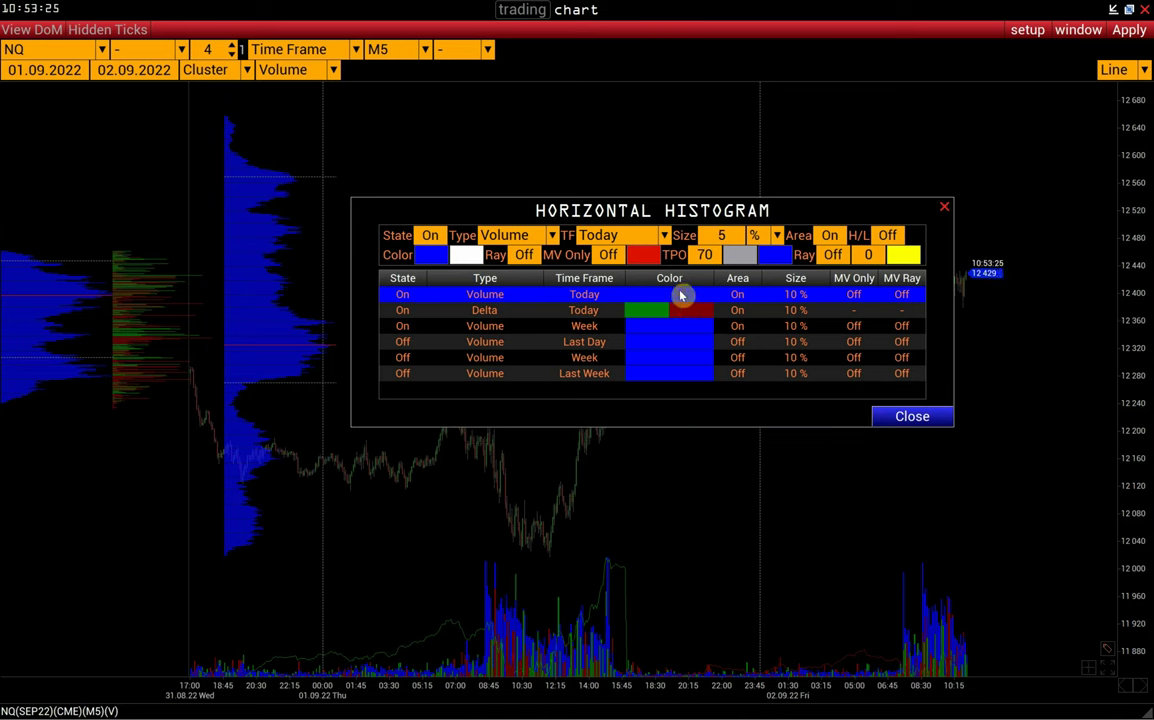
key("Return")
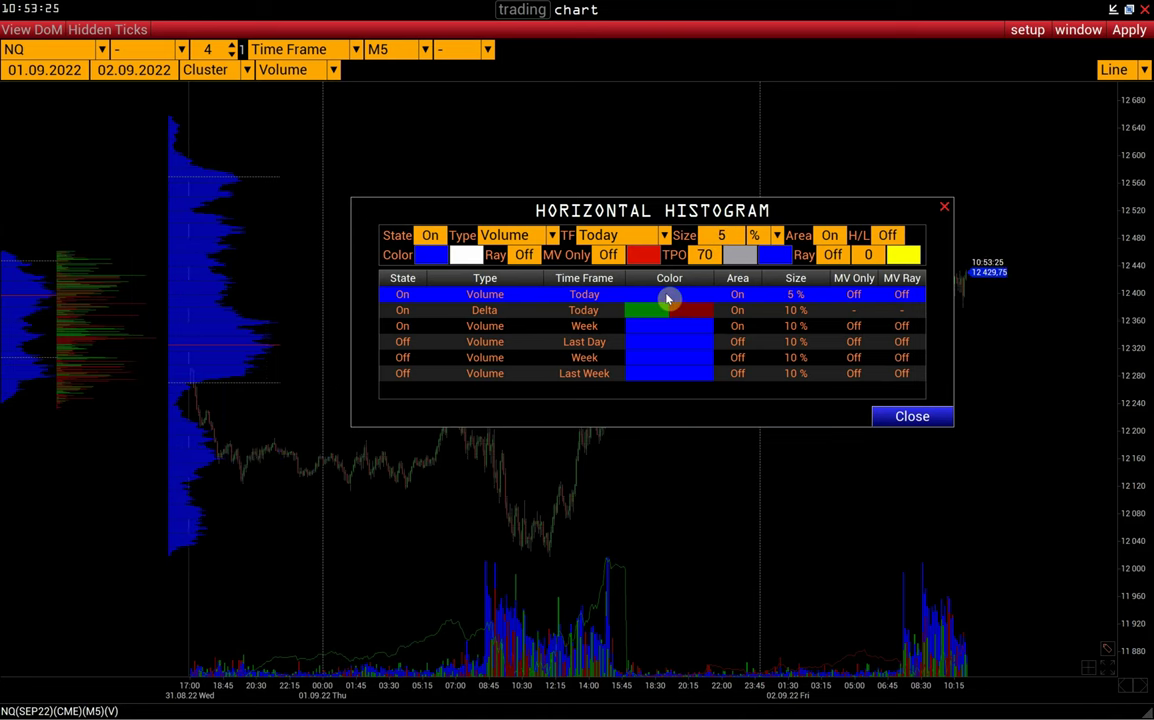
Step: Try the H/L, max volume Ray and MV Only options on the Today Volume histogram, switching each back to Off
left_click(887, 240)
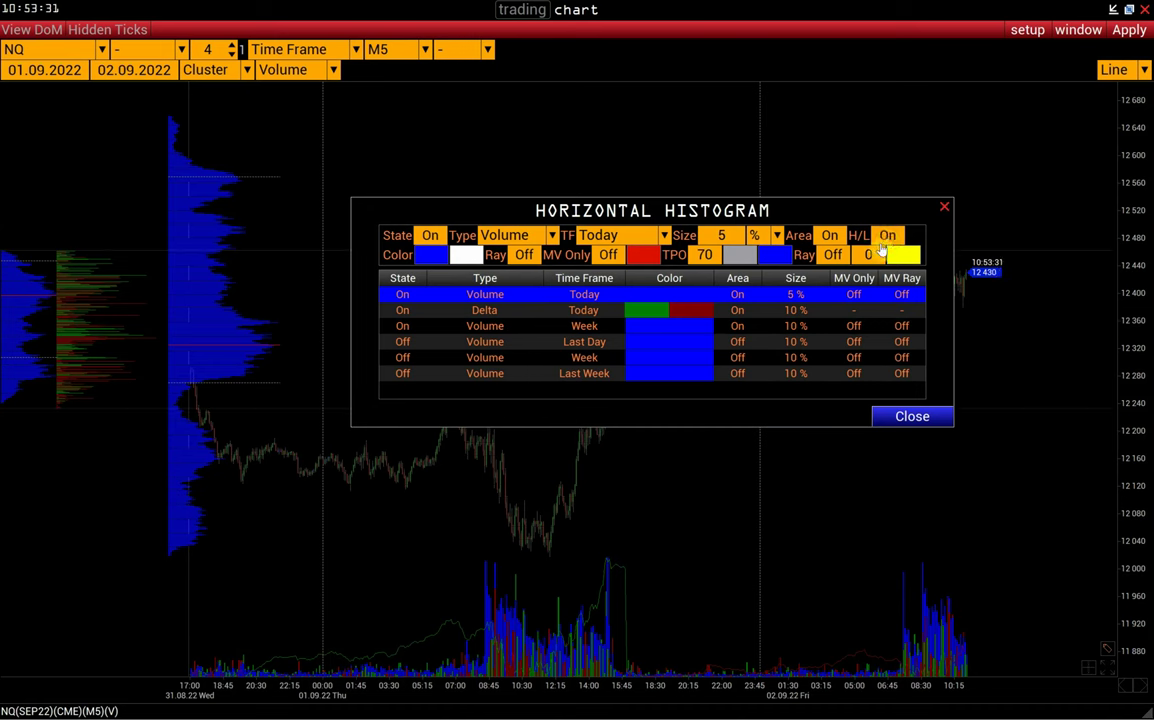
left_click(887, 236)
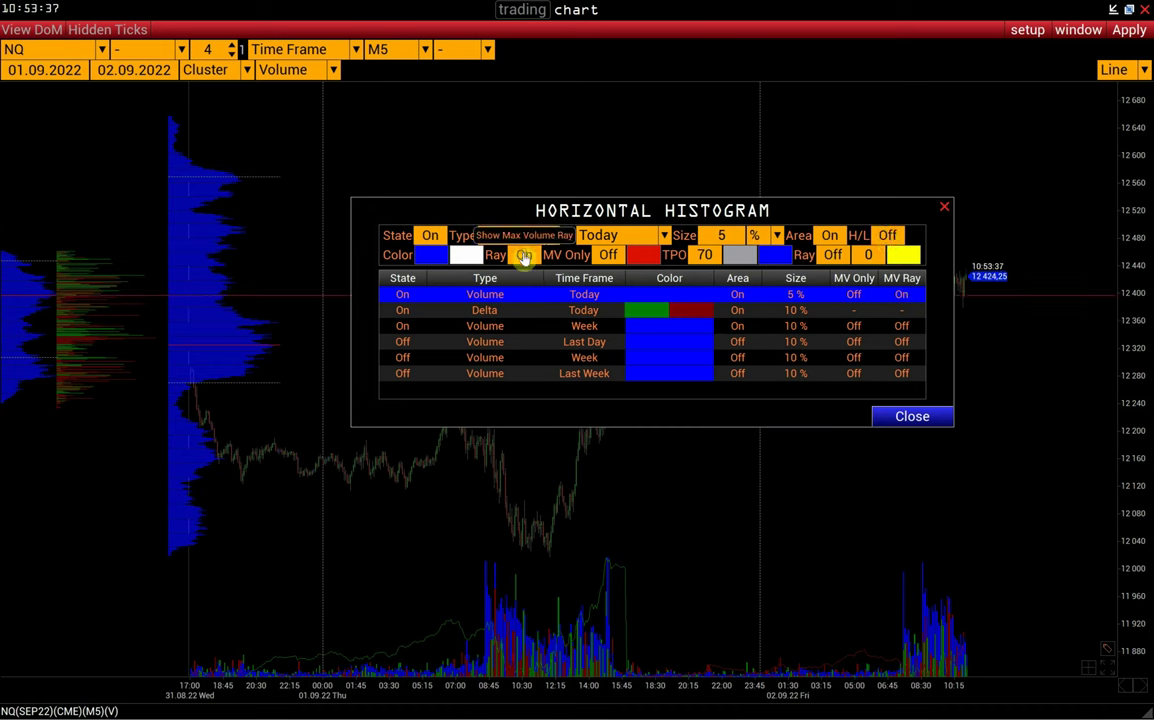
left_click(524, 256)
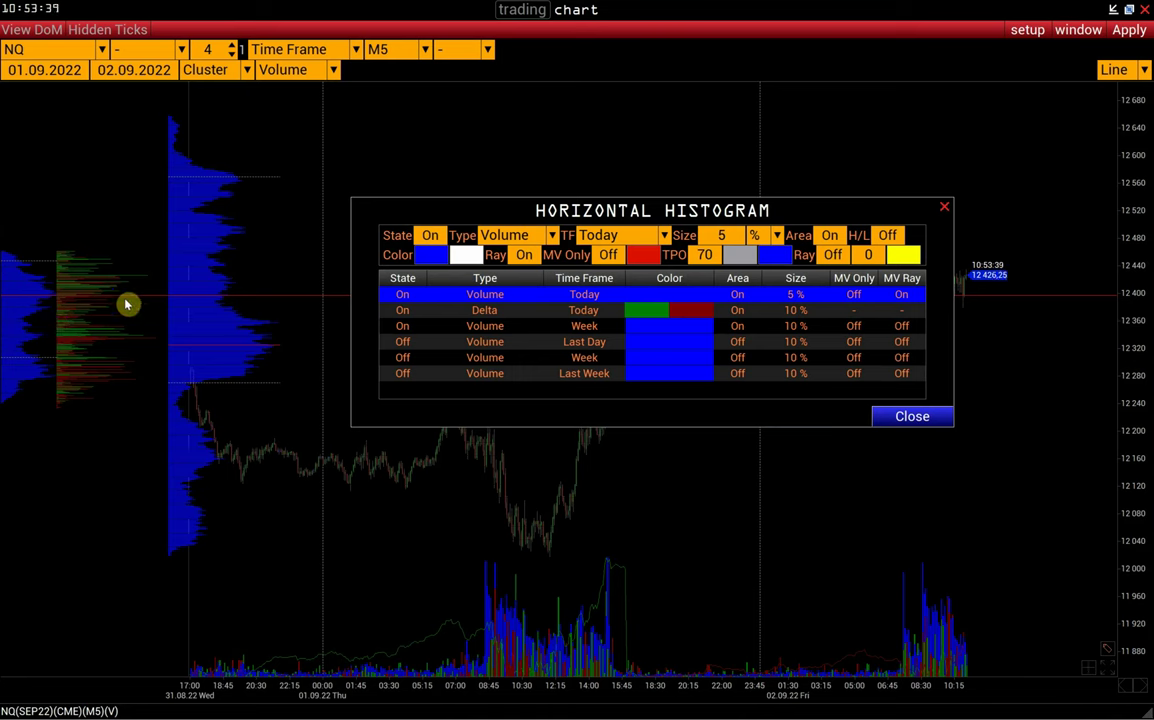
left_click(524, 255)
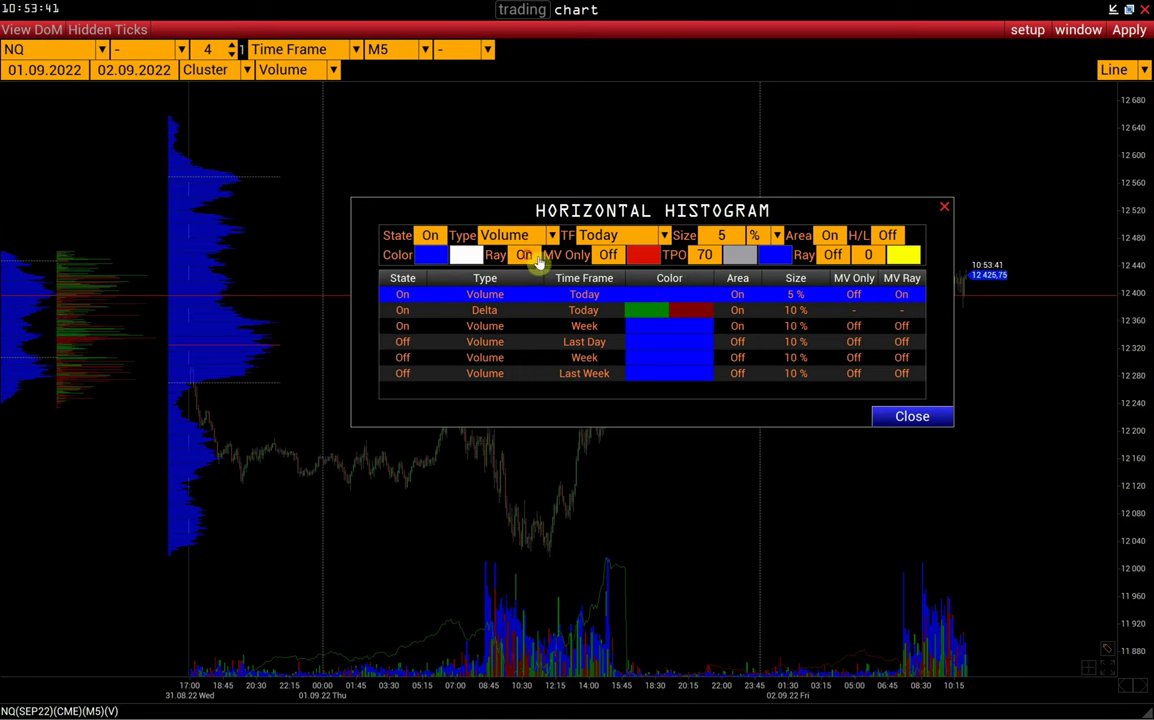
left_click(608, 255)
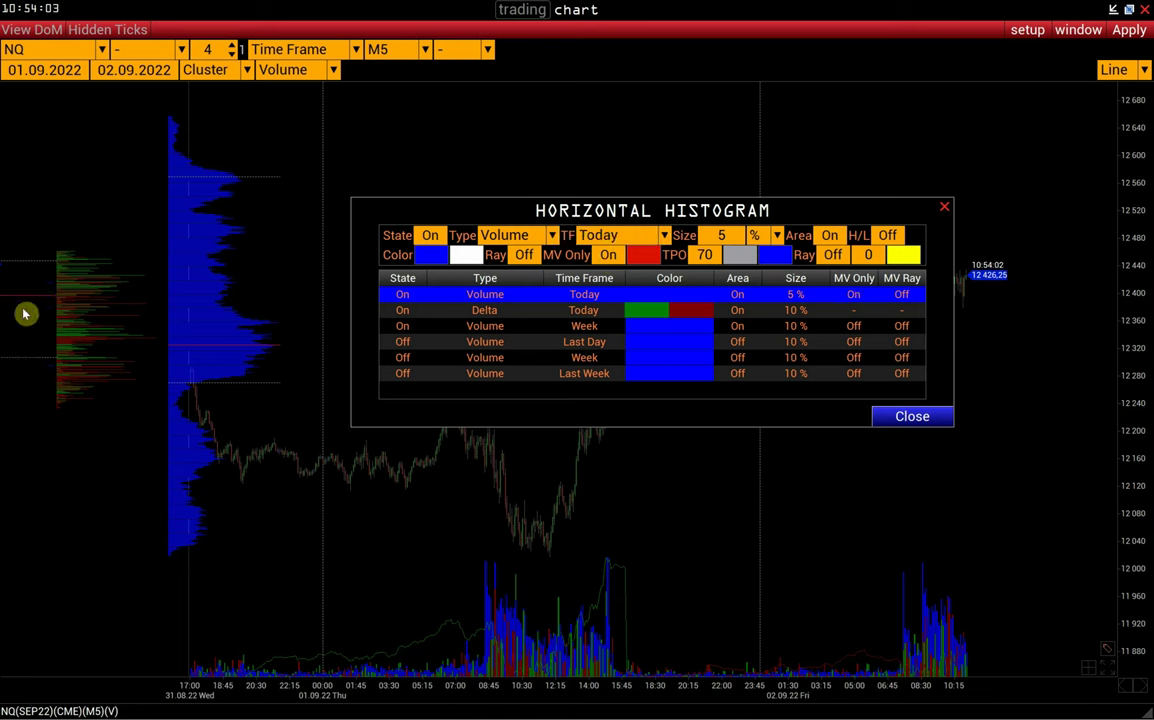
left_click(608, 255)
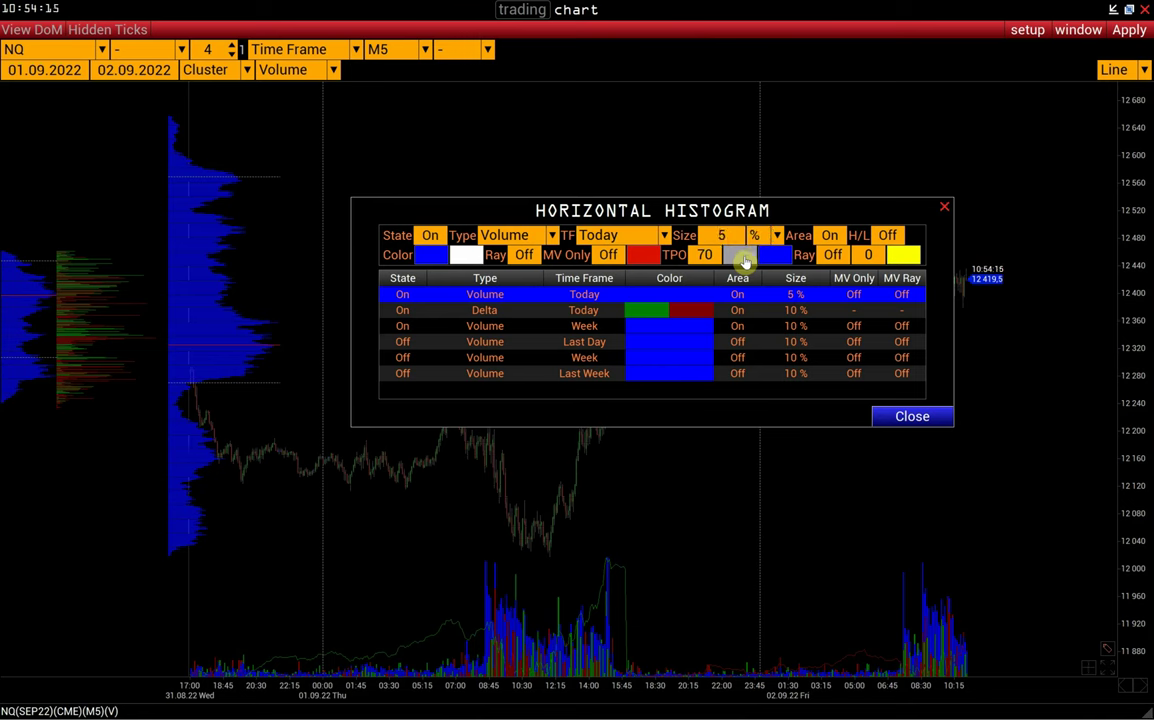
Step: Set the Today Volume histogram's TPO colours to blue for the first and grey for the second
left_click(745, 262)
left_click(684, 256)
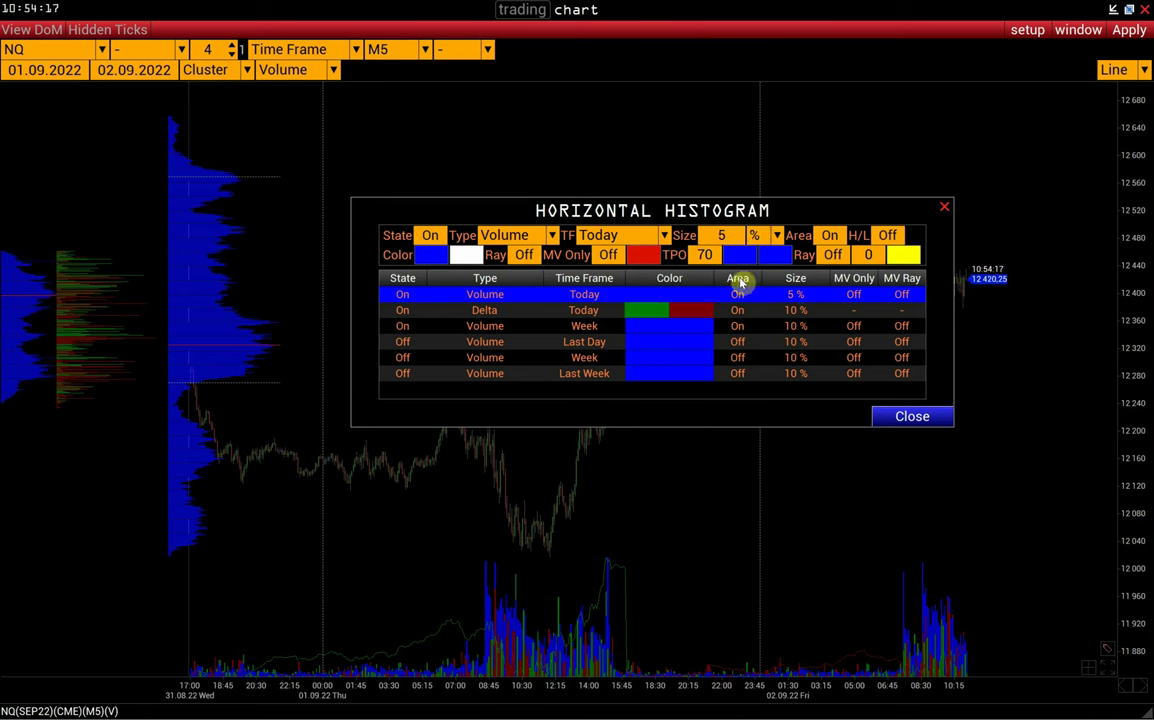
left_click(776, 258)
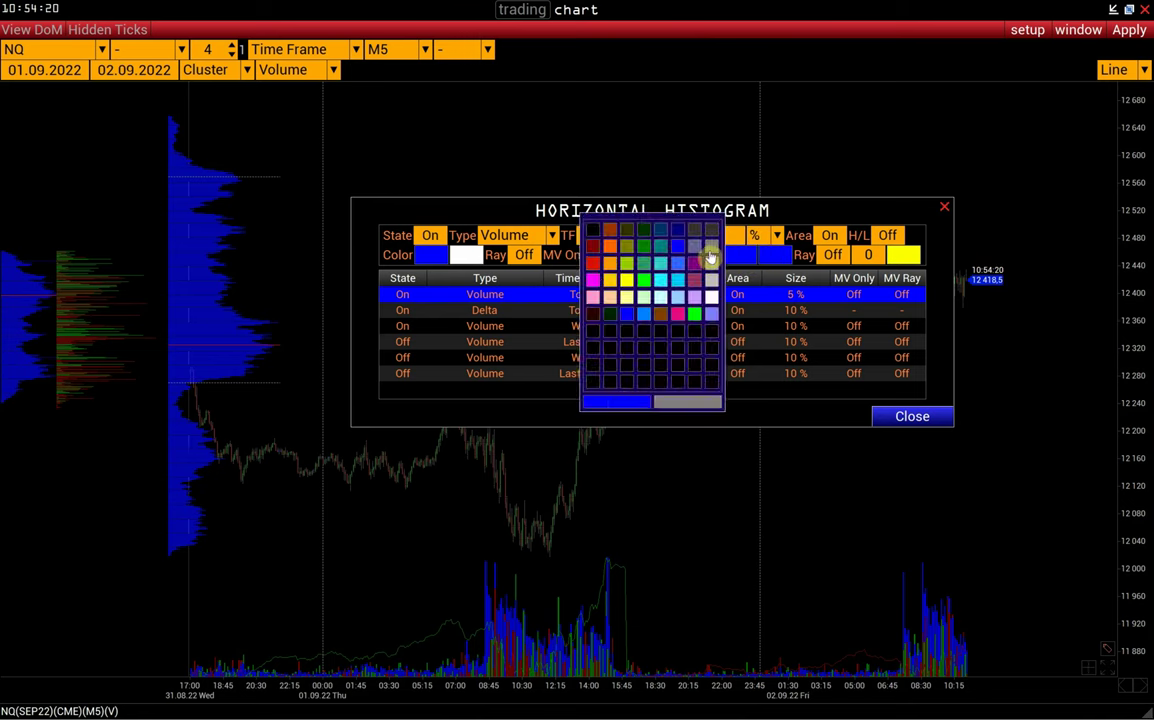
left_click(708, 252)
Step: Give the active Week Volume histogram the TPO colours blue for the first and grey for the second
left_click(625, 328)
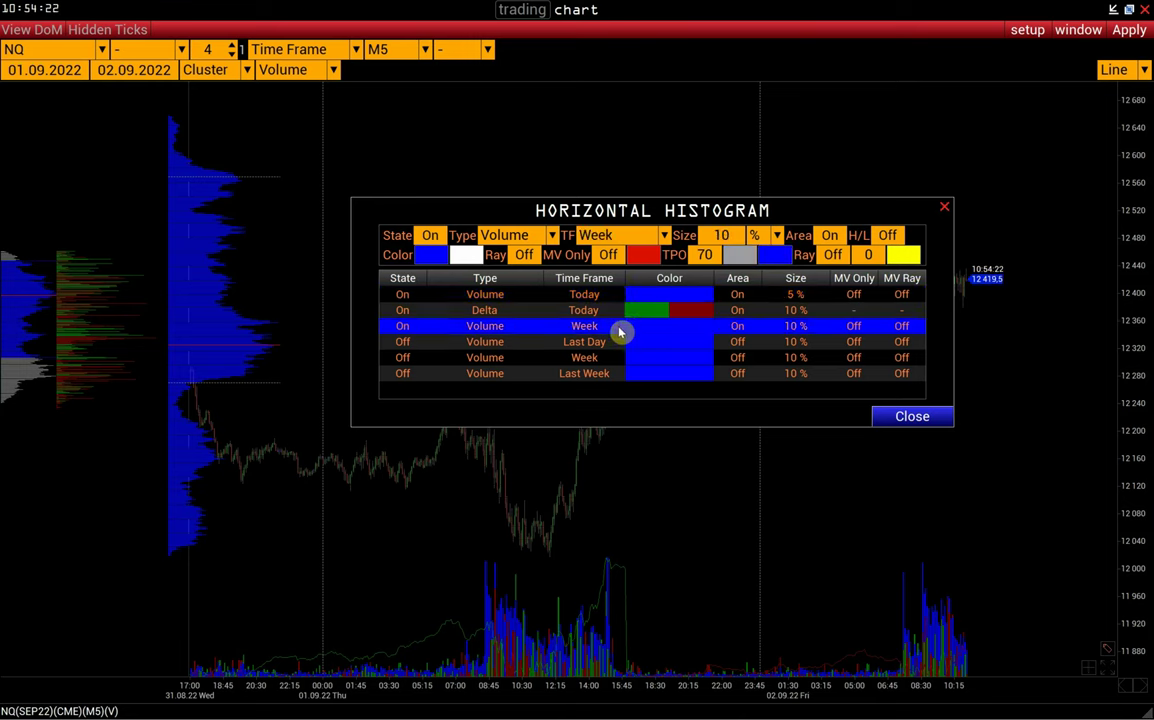
left_click(744, 258)
left_click(678, 247)
left_click(788, 258)
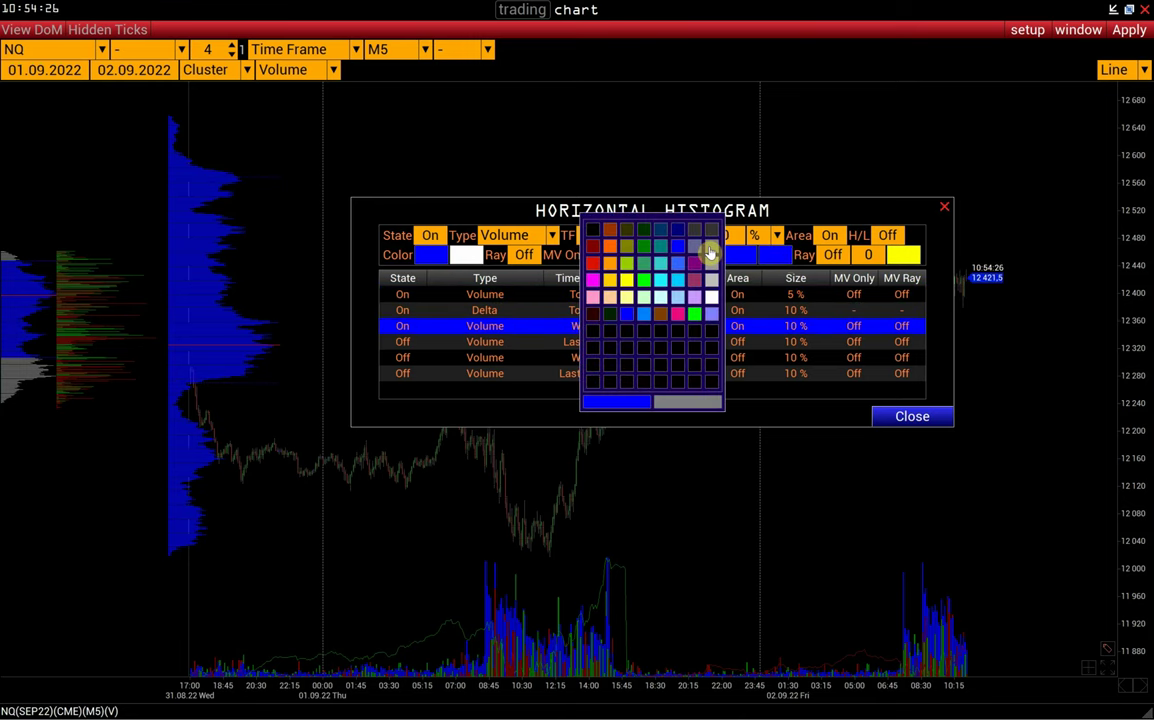
left_click(784, 258)
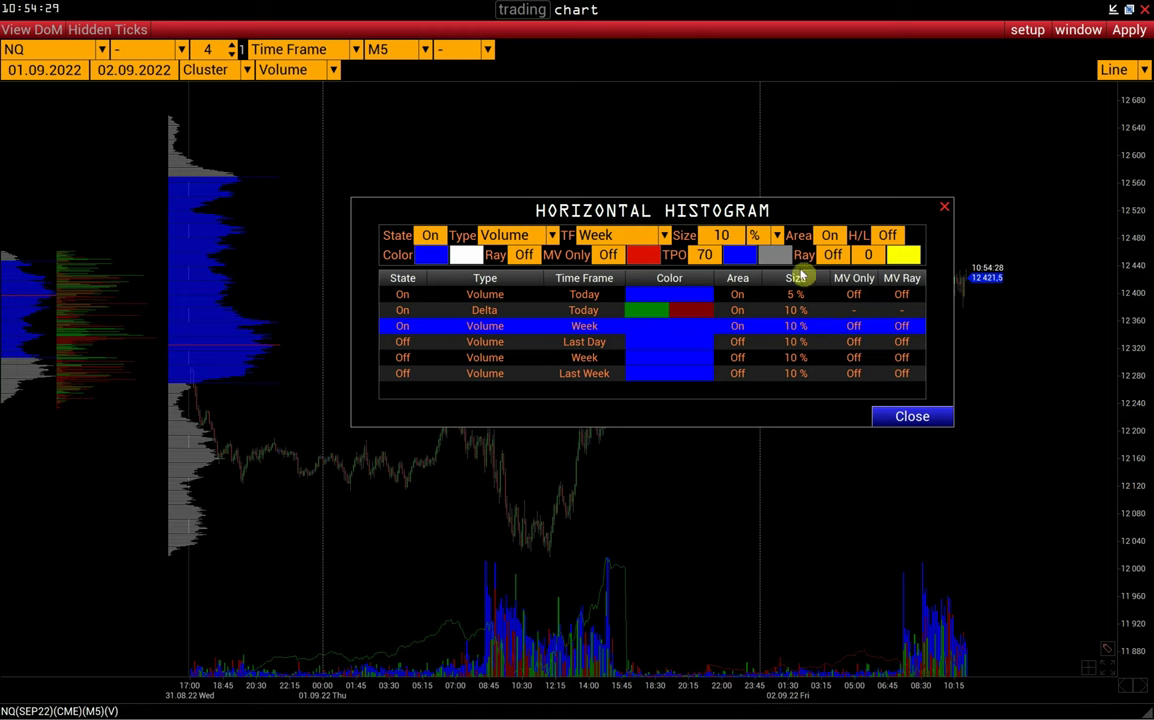
Step: Try 30 as the additional TPO value of the Today Volume histogram and close the settings
left_click(820, 294)
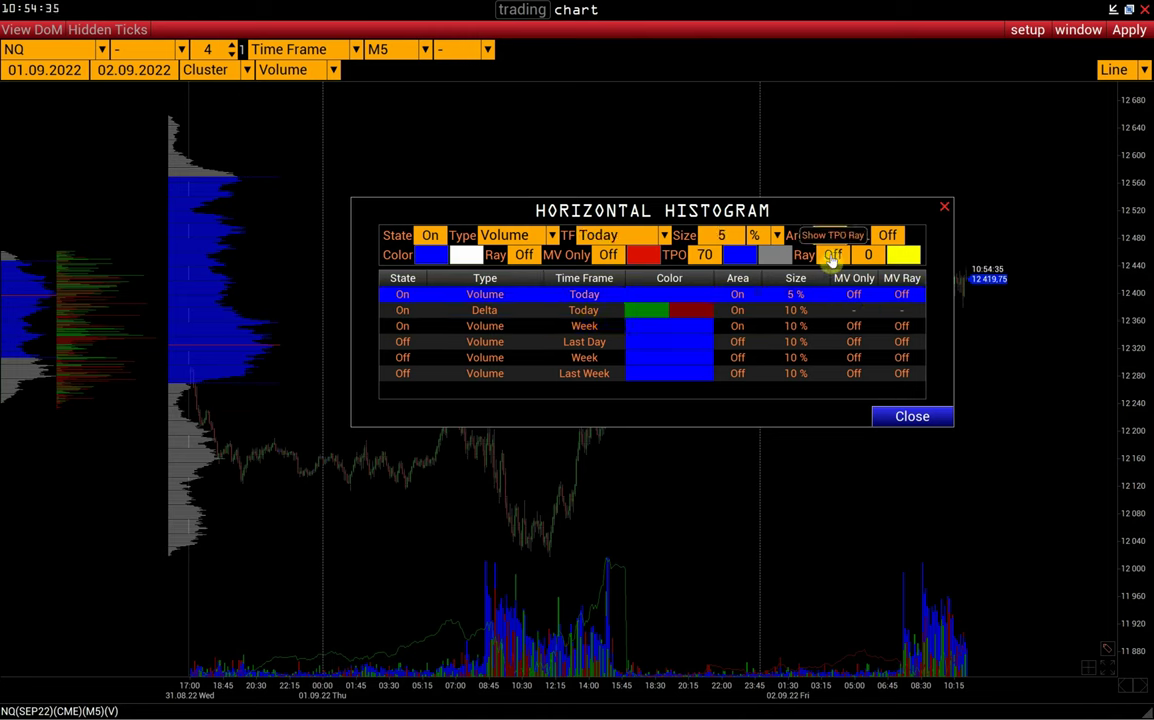
left_click(856, 256)
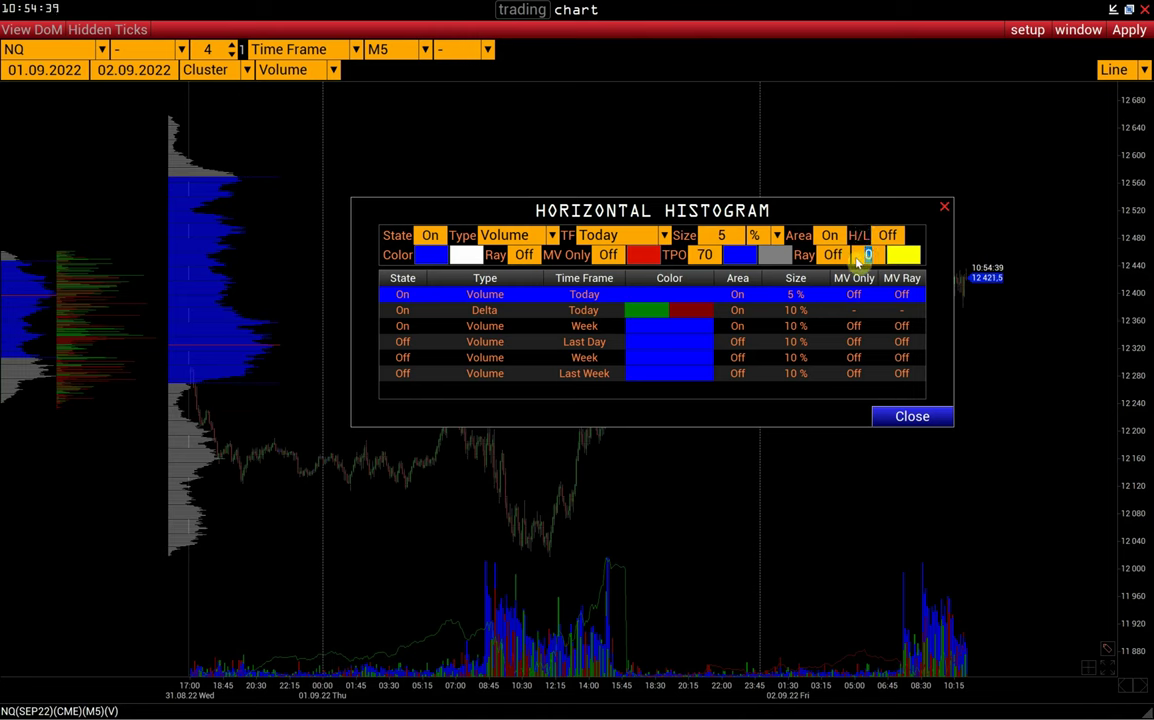
key("Escape")
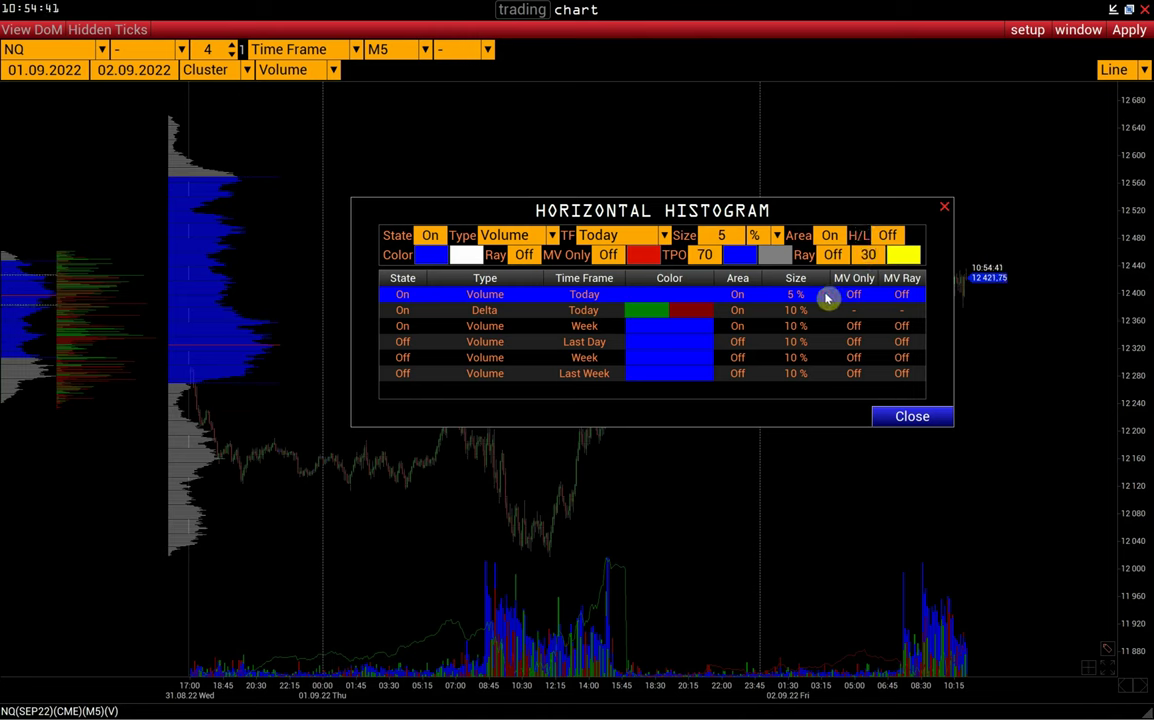
left_click(944, 207)
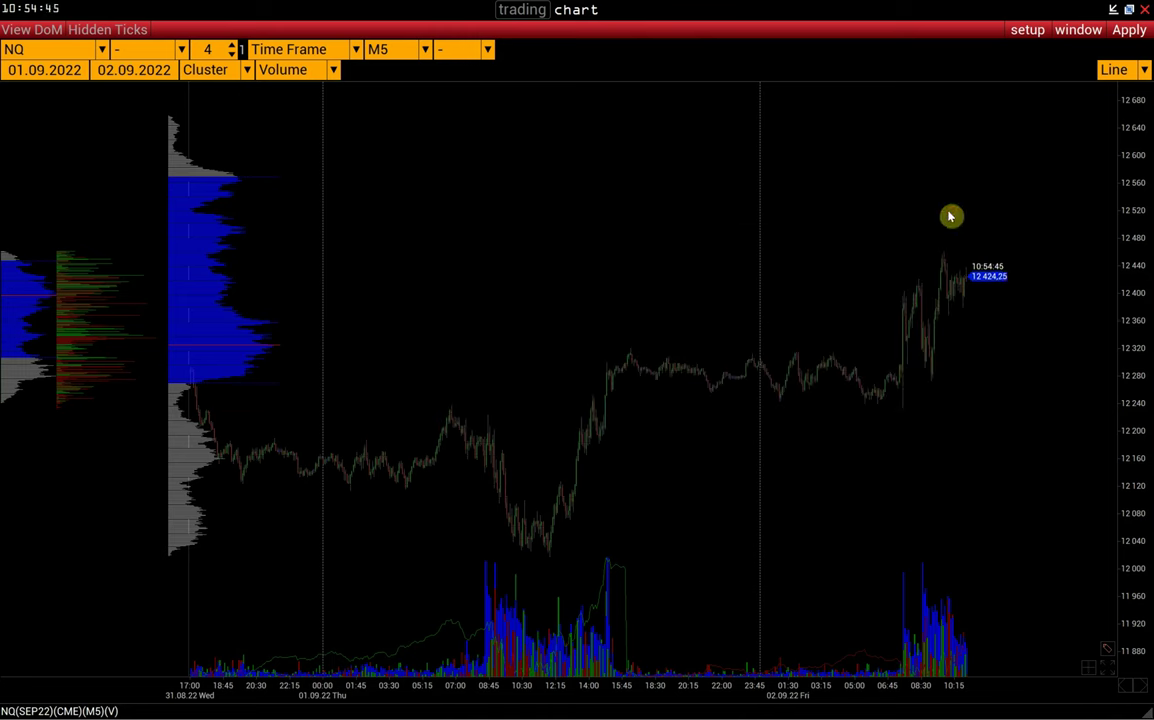
Step: Open the Vertical Histogram study settings and examine the Line options of the Volume and Day Cummulative Delta histograms
left_click(1029, 31)
mouse_move(1020, 118)
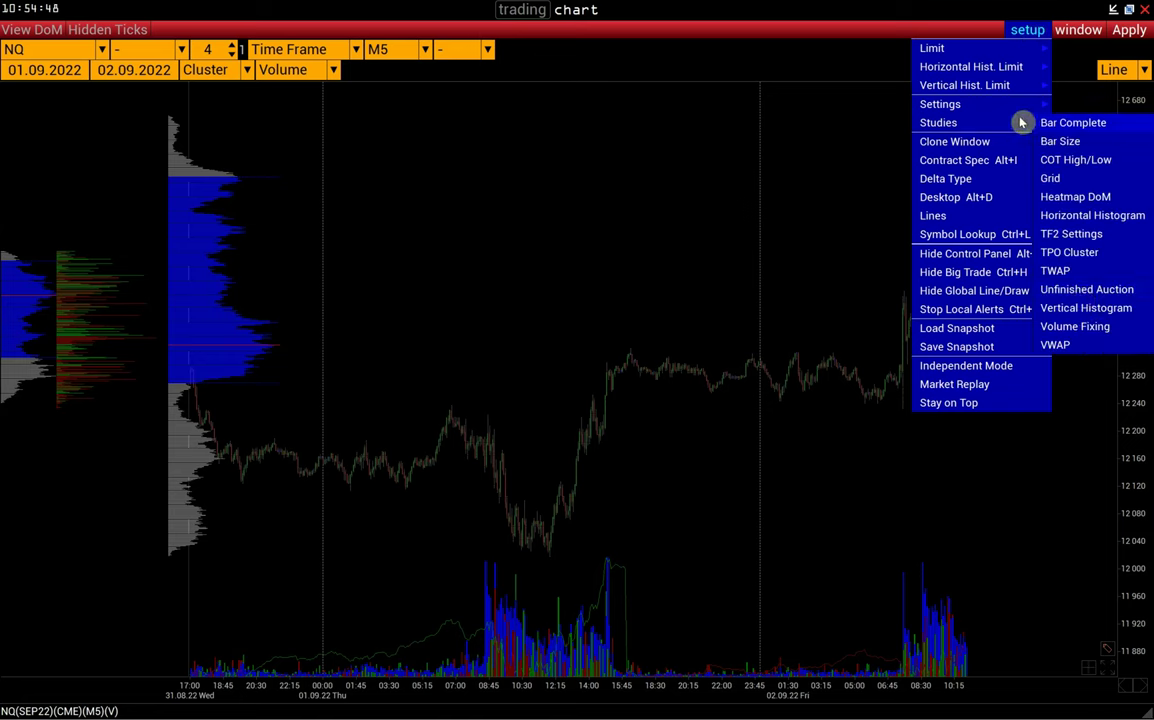
left_click(1083, 308)
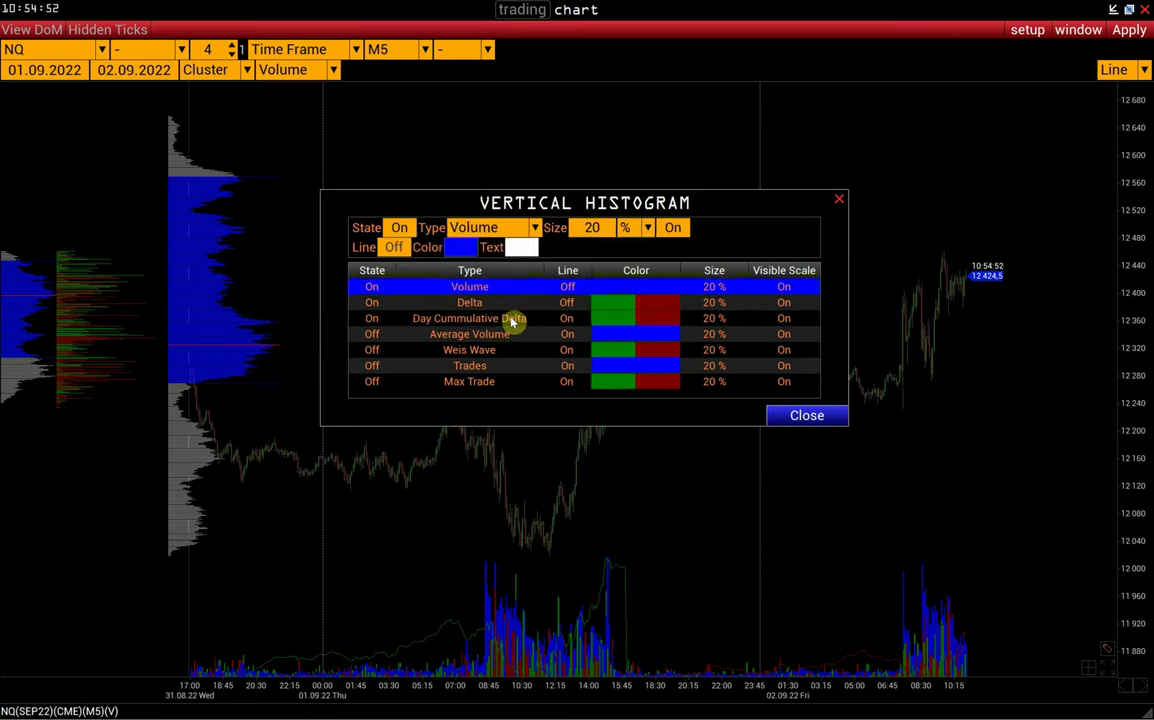
left_click(470, 318)
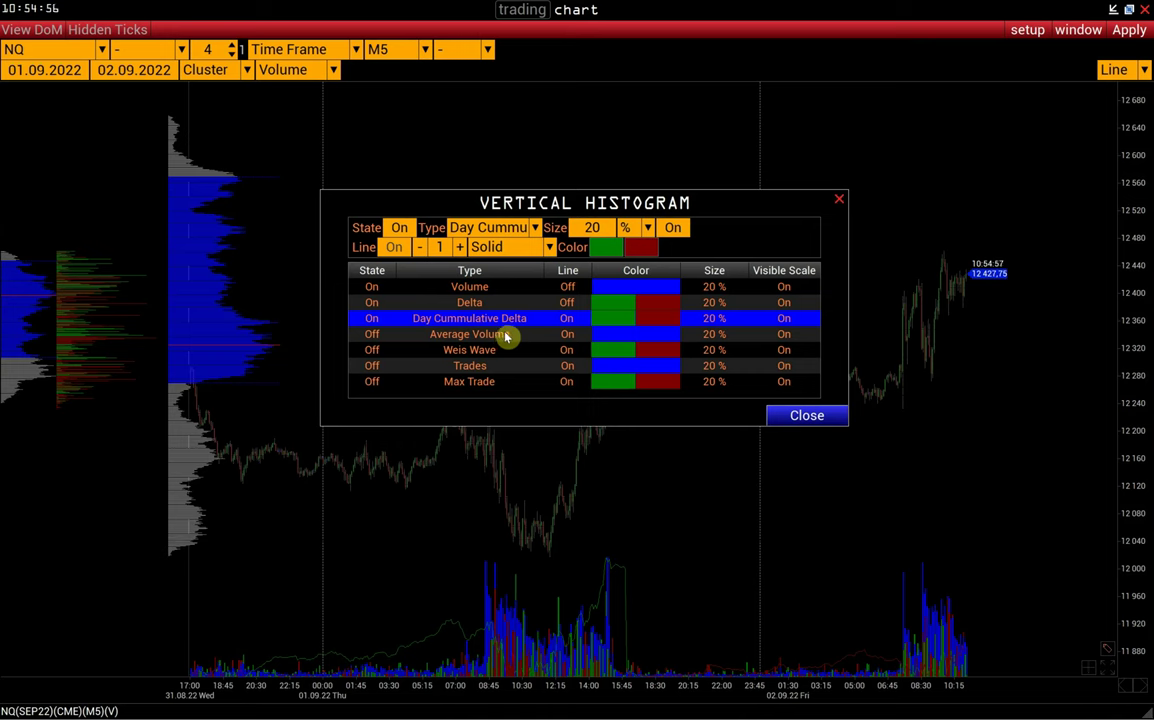
left_click(575, 288)
left_click(571, 319)
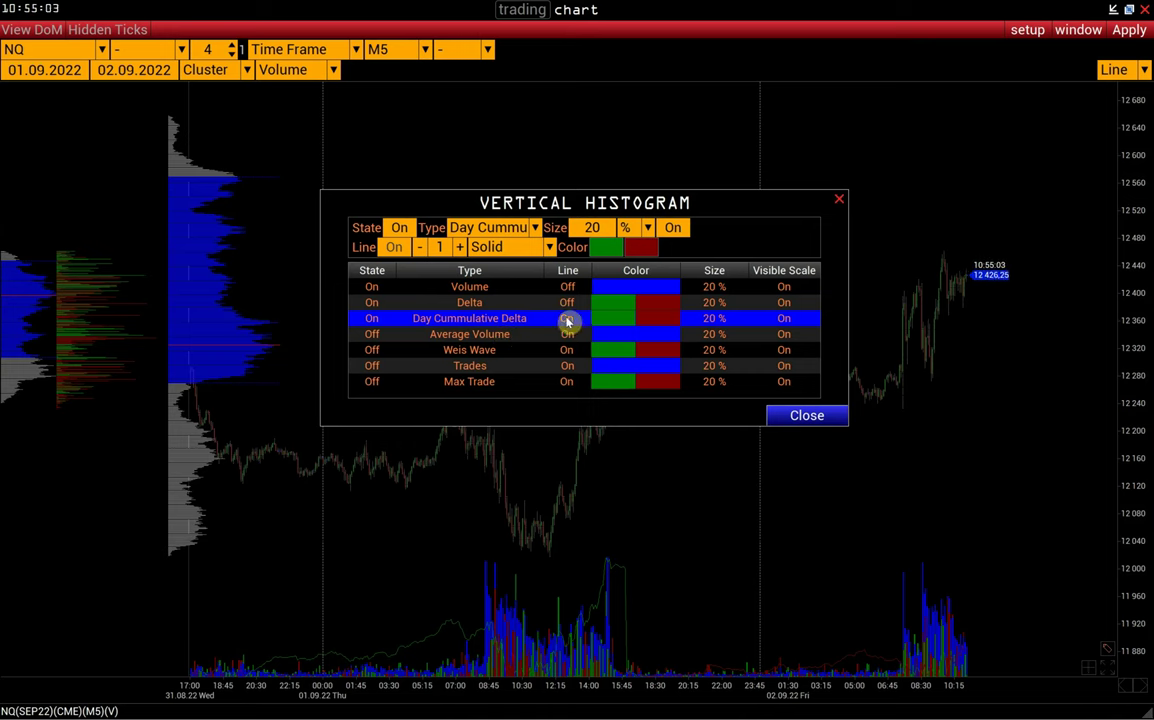
Step: Turn off the Day Cummulative Delta and Delta vertical histograms
left_click(568, 299)
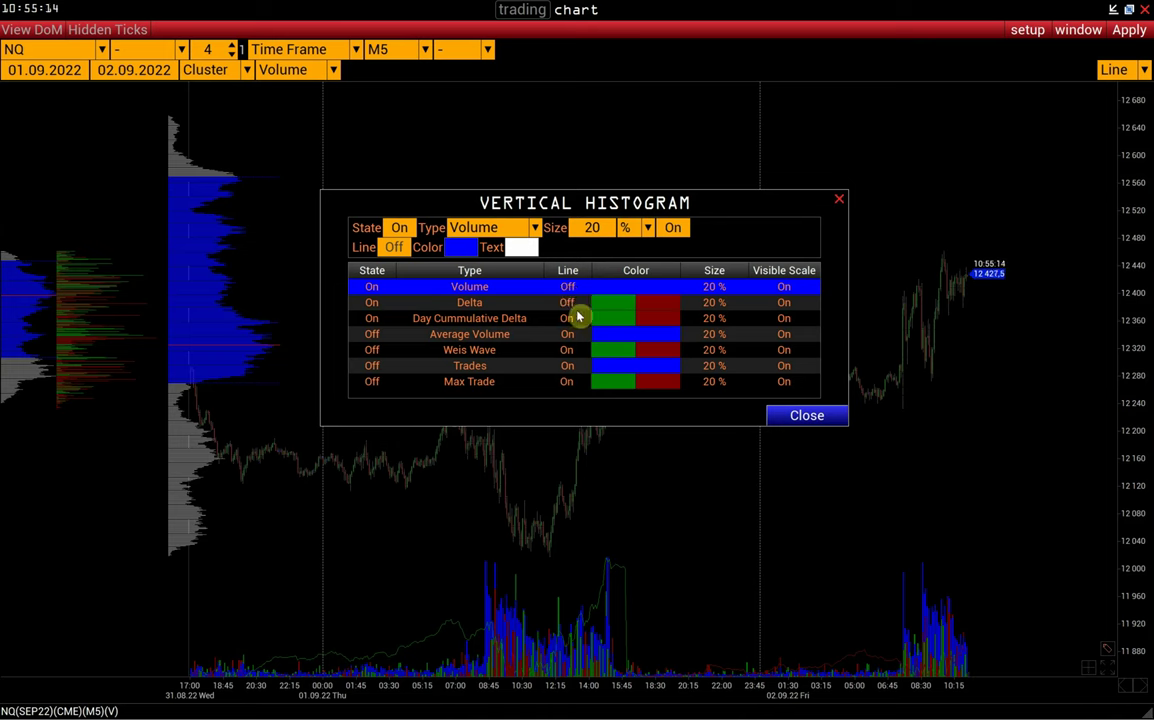
left_click(456, 319)
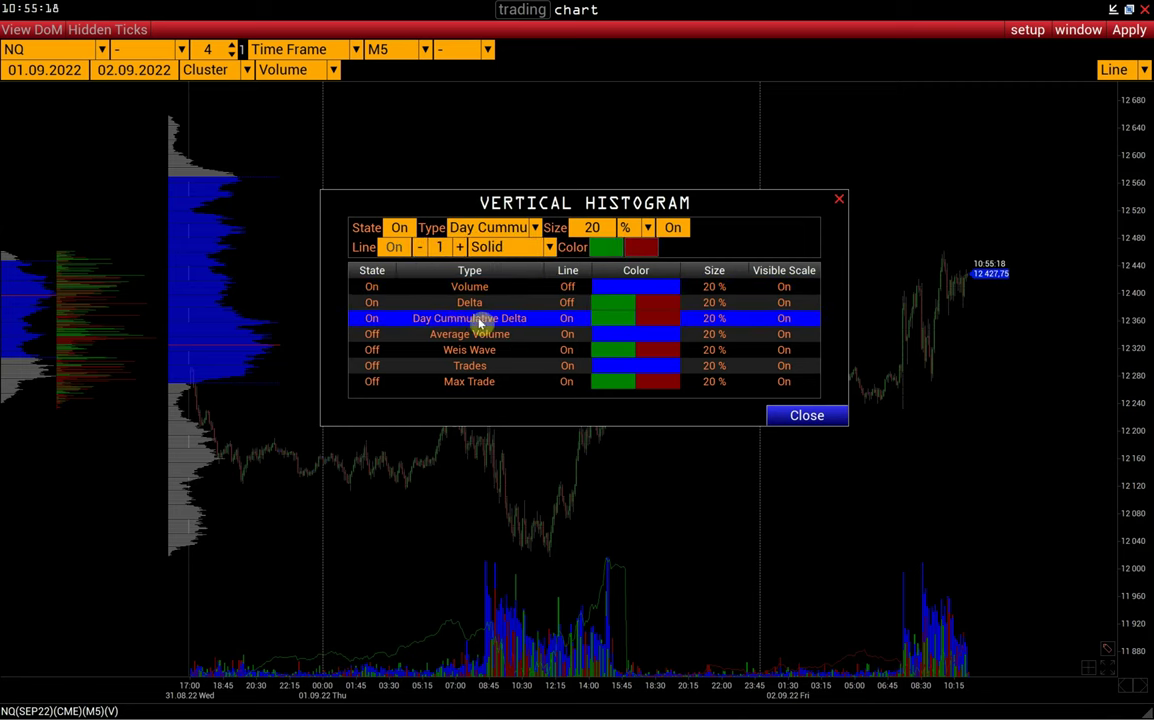
left_click(398, 234)
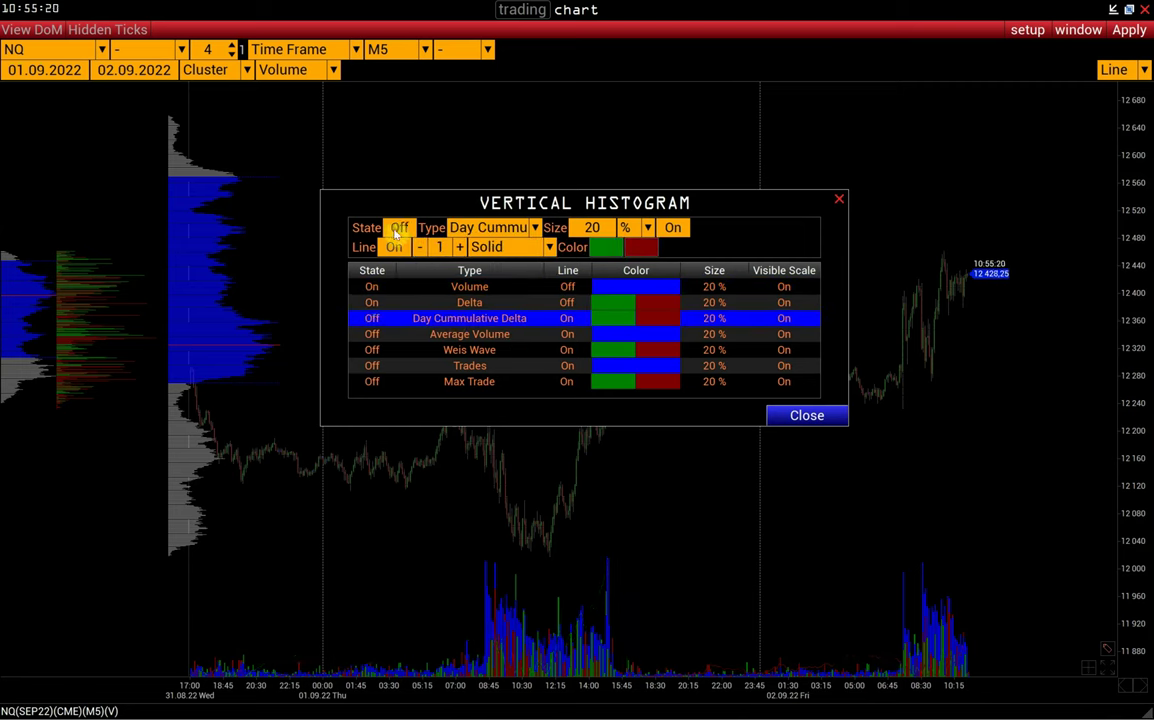
left_click(470, 302)
left_click(399, 229)
Step: Set the Volume vertical histogram's size to 10 % and close the study settings
left_click(399, 286)
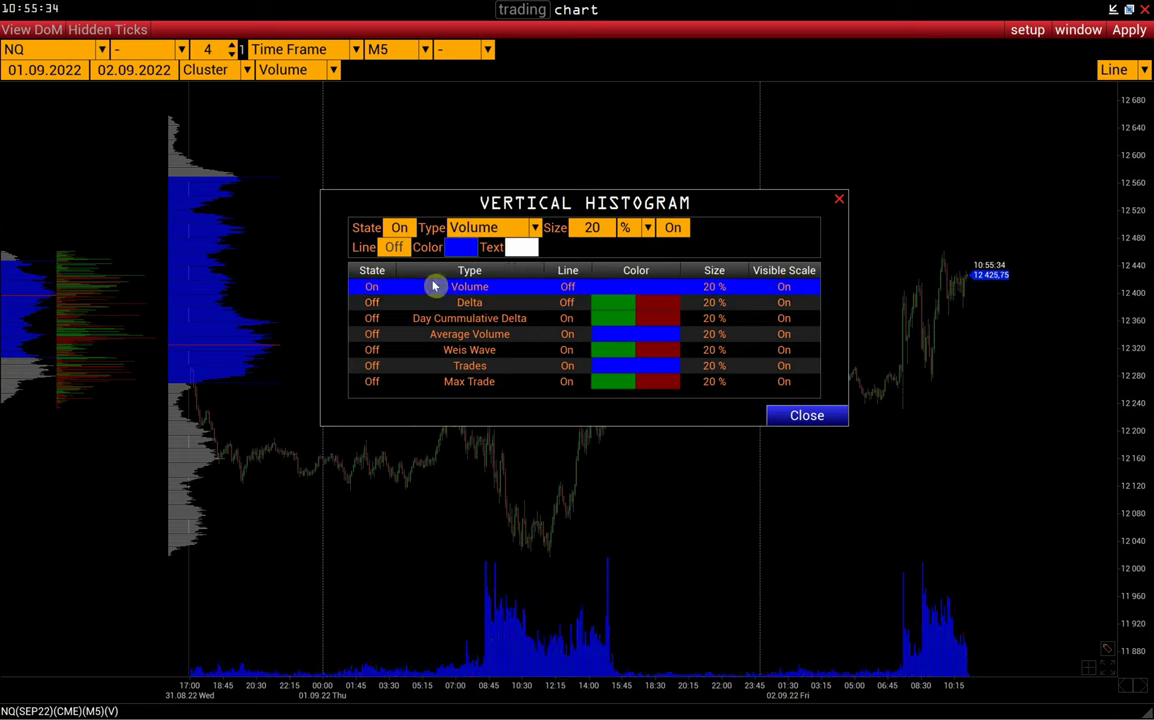
left_click(473, 232)
scroll(513, 300, "down", 3)
scroll(507, 337, "up", 3)
left_click(722, 250)
left_click(590, 228)
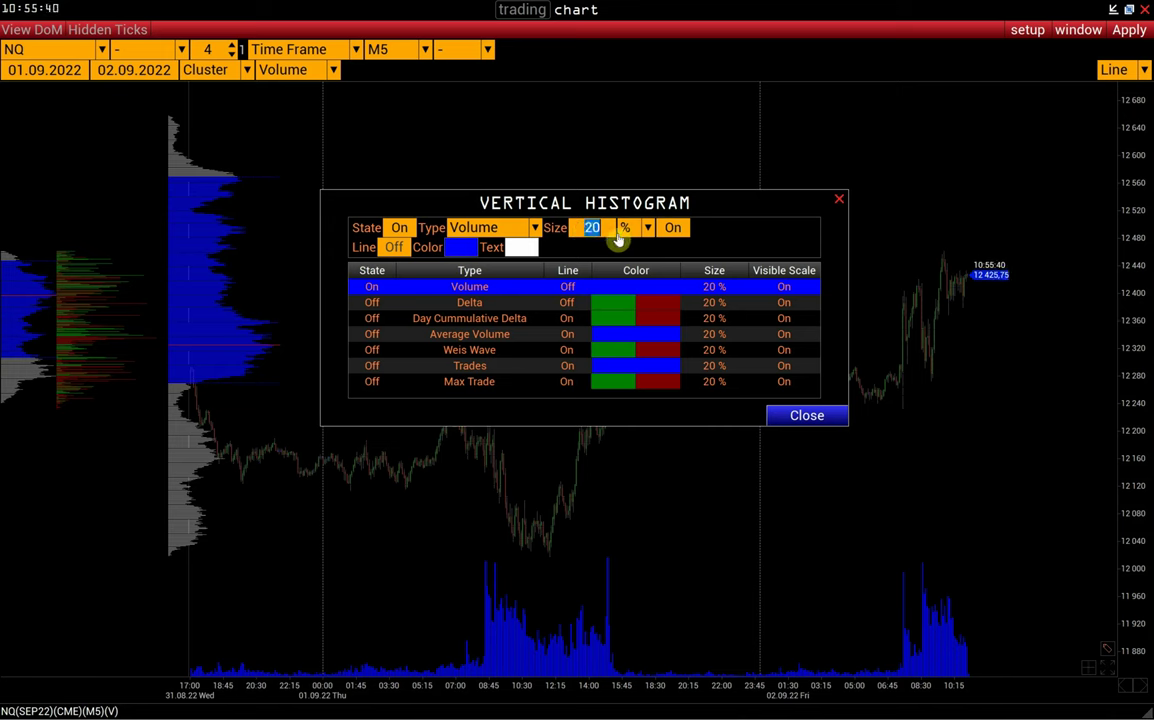
type("10")
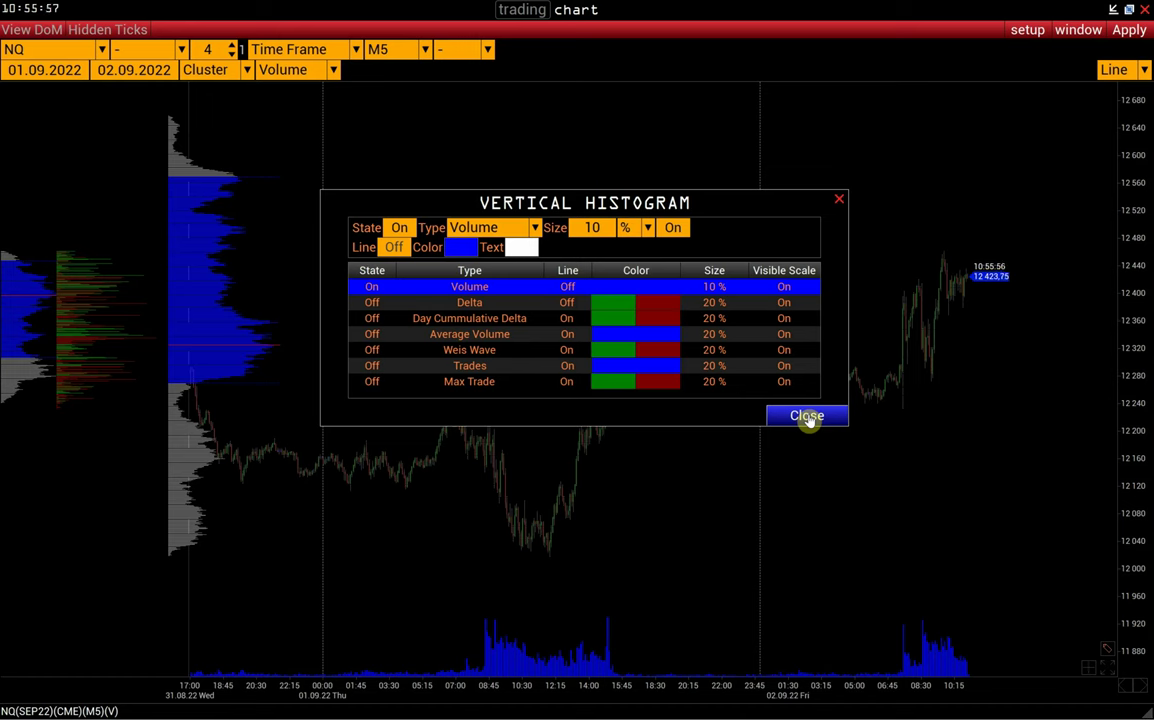
left_click(807, 418)
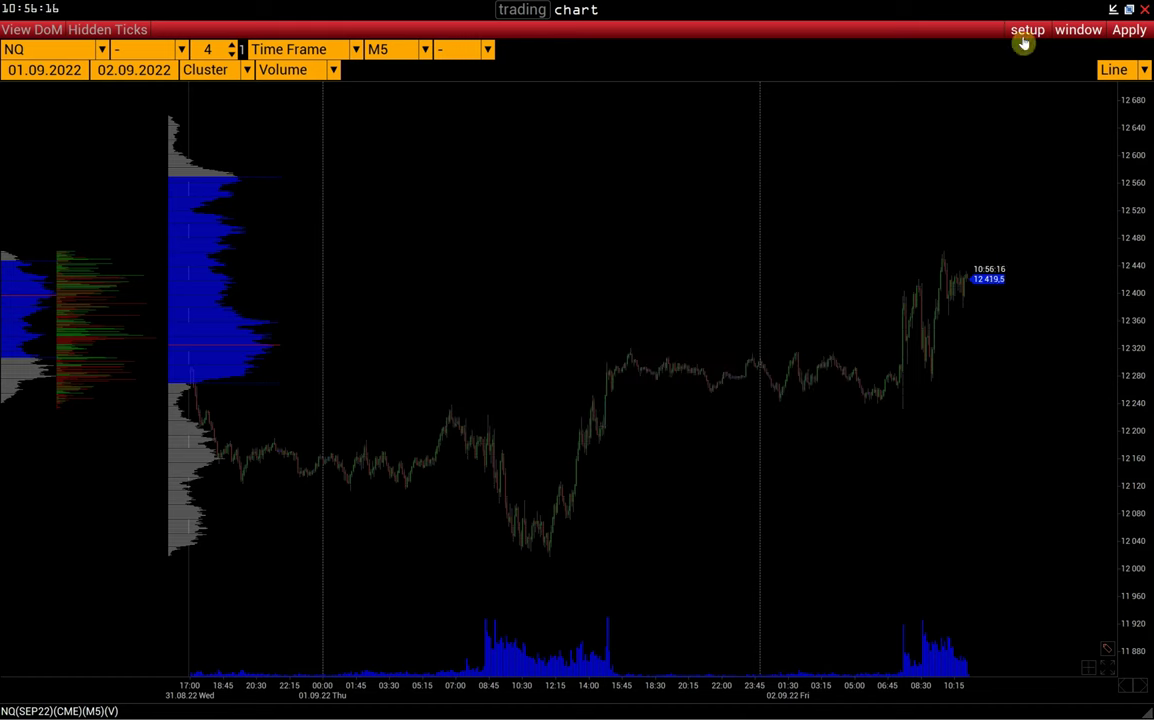
Step: Open the TF2 Settings study, look over its options and close it without changes
left_click(1027, 30)
mouse_move(950, 122)
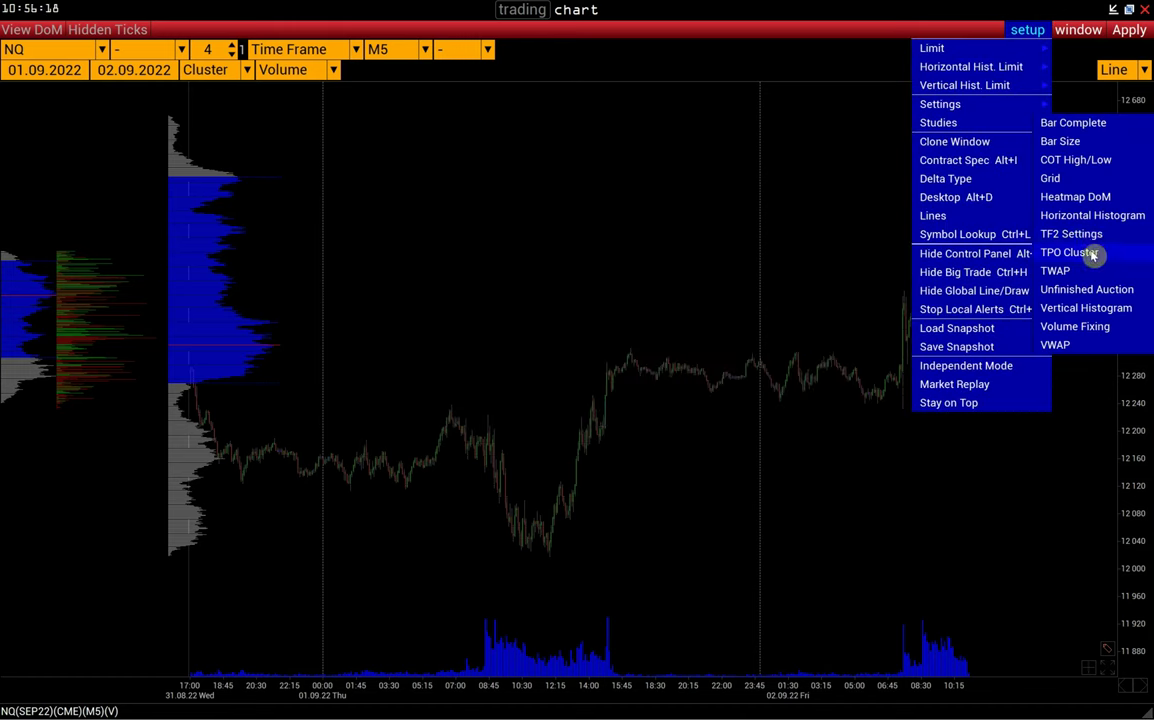
left_click(1060, 237)
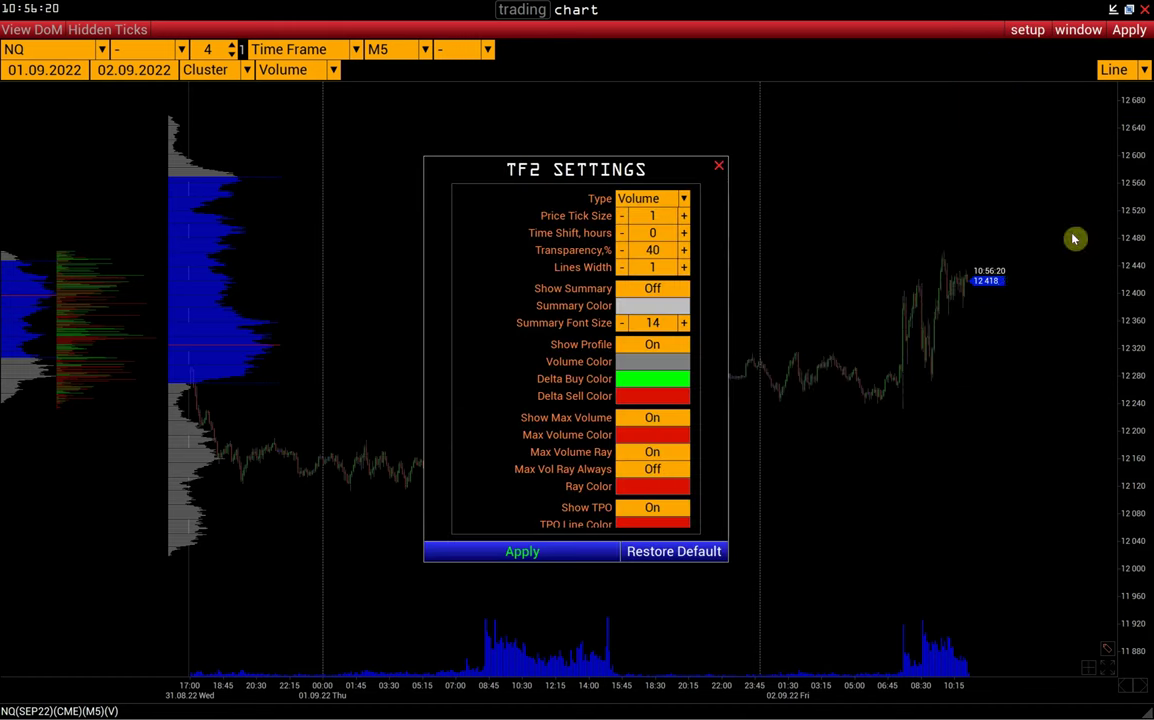
left_click(721, 166)
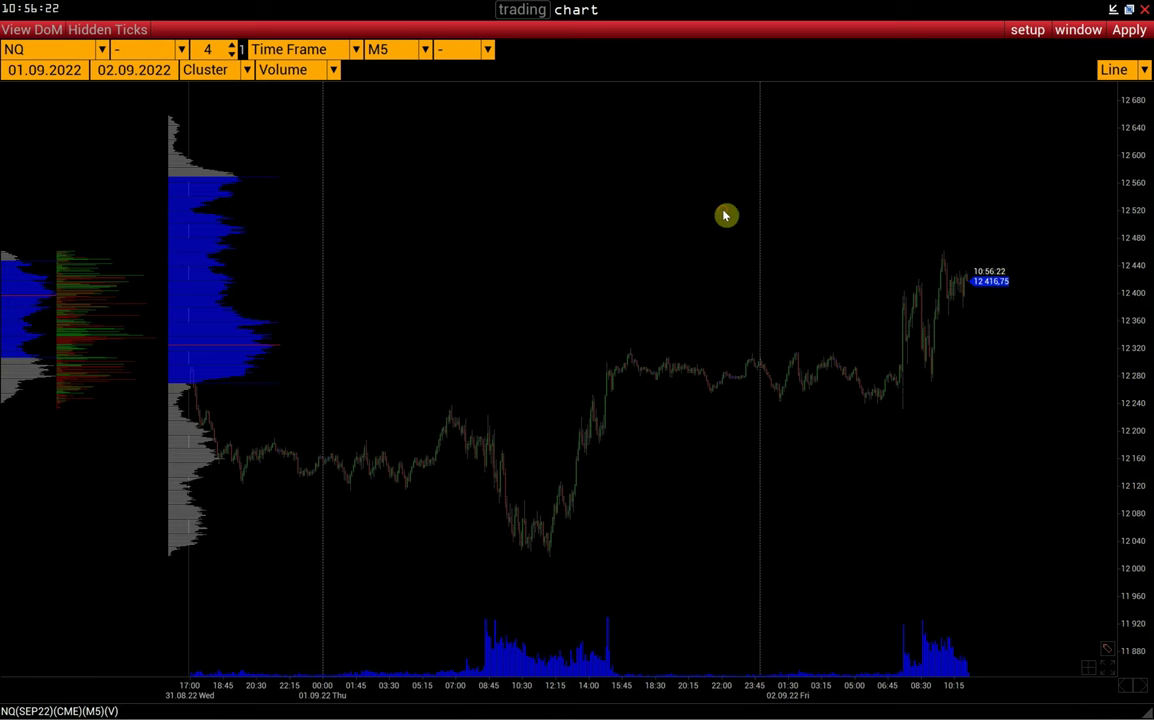
Step: Try H4 as the second time frame and examine the profile options in TF2 Settings
left_click(466, 55)
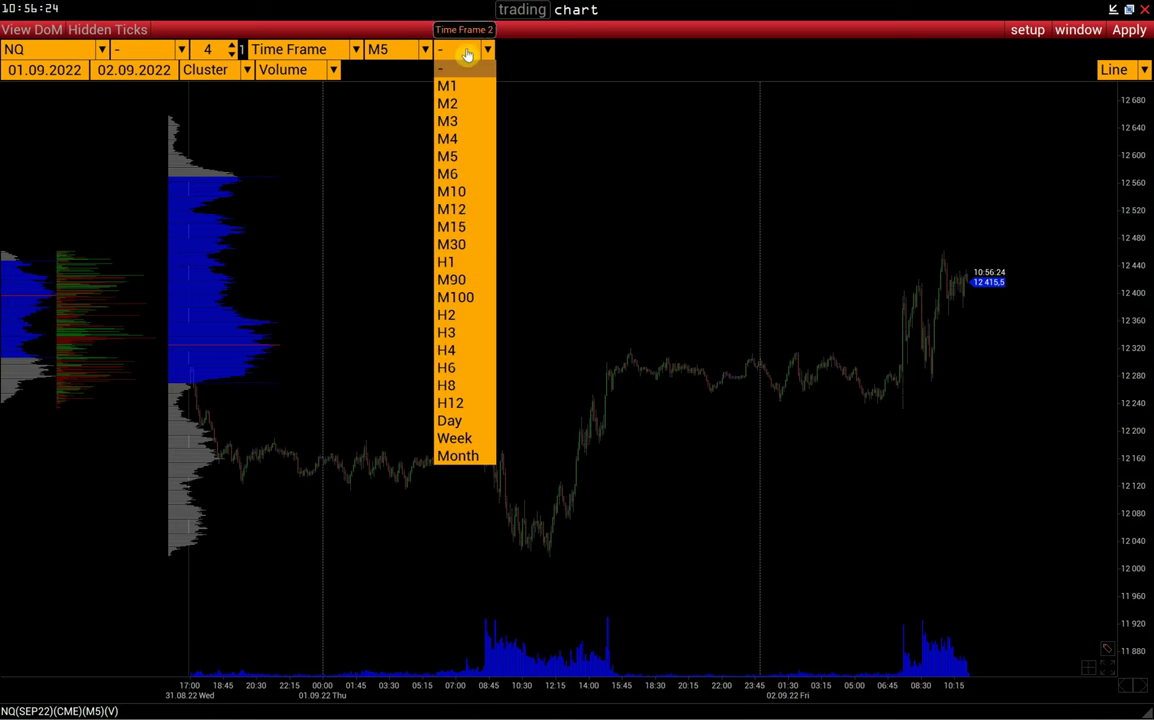
left_click(470, 351)
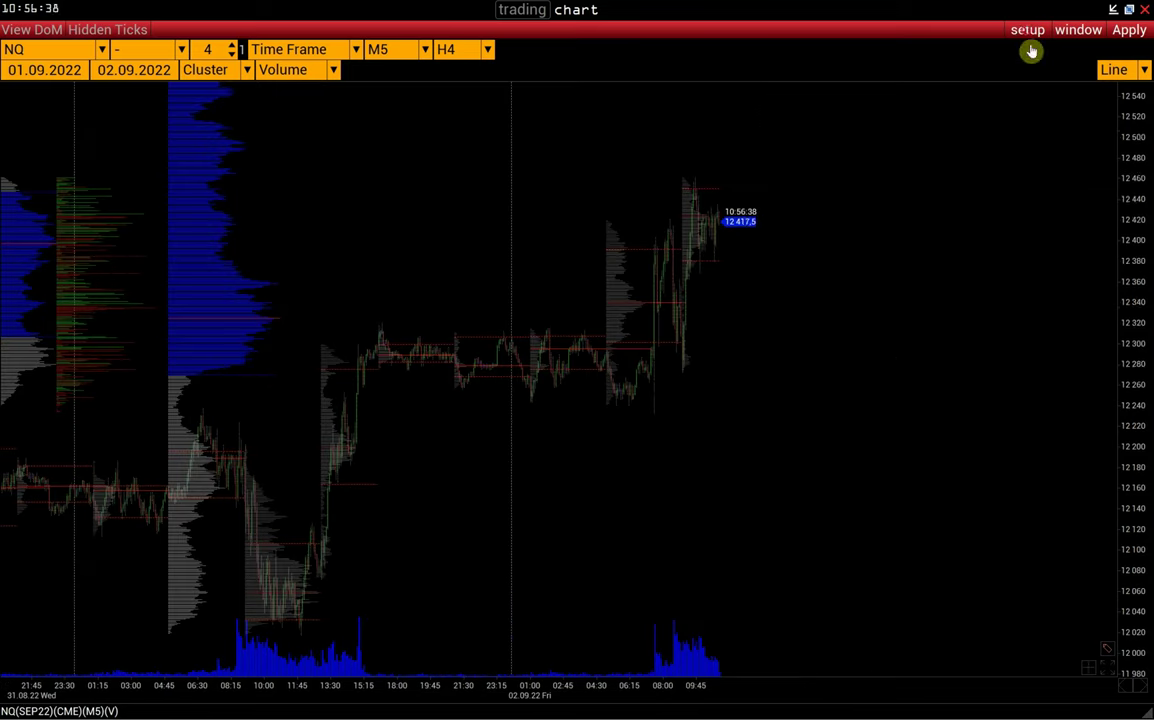
left_click(1027, 29)
mouse_move(1012, 139)
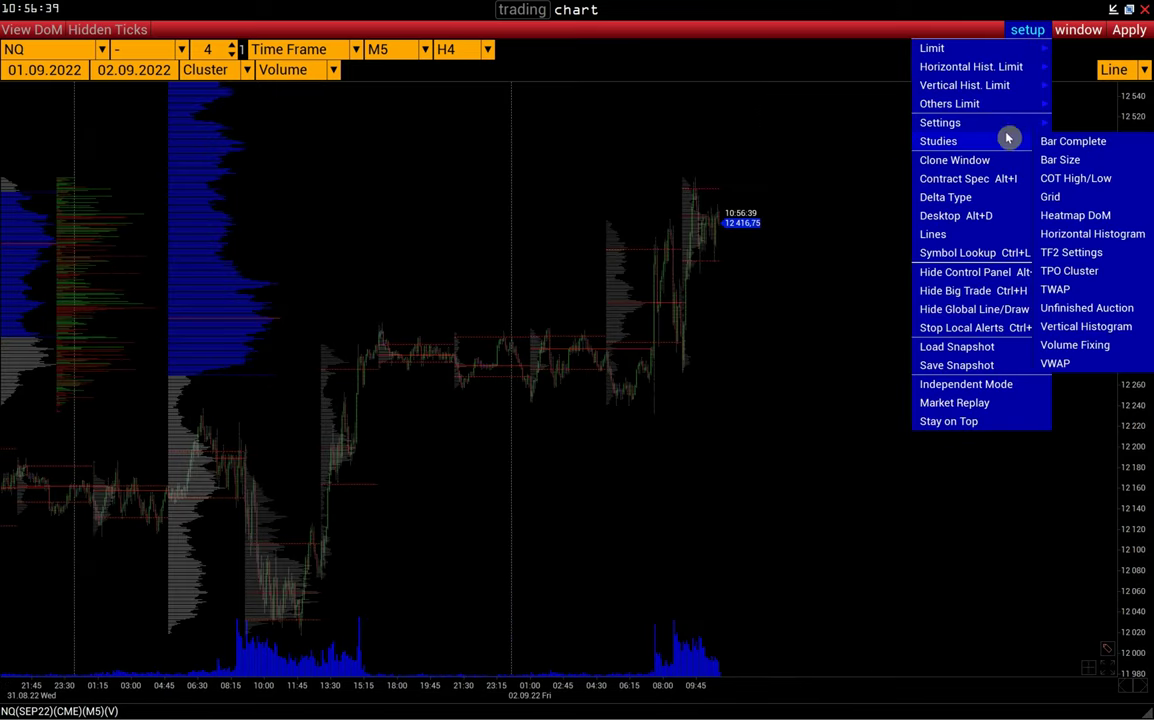
left_click(1085, 256)
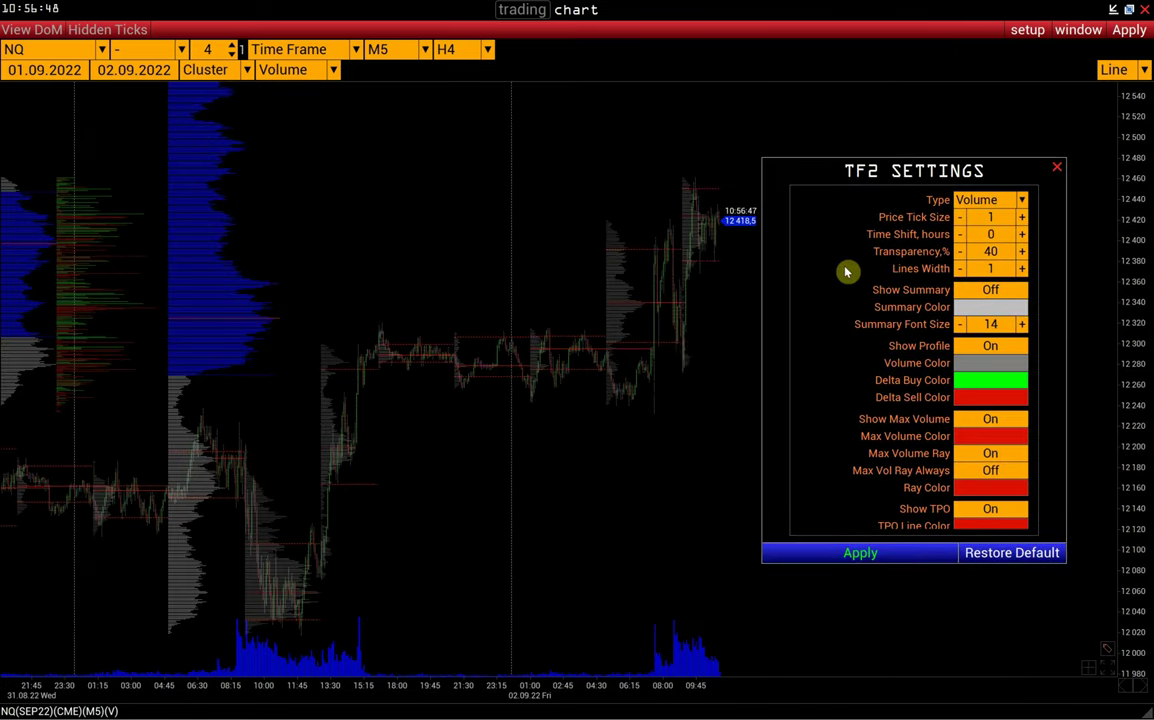
left_click(1056, 167)
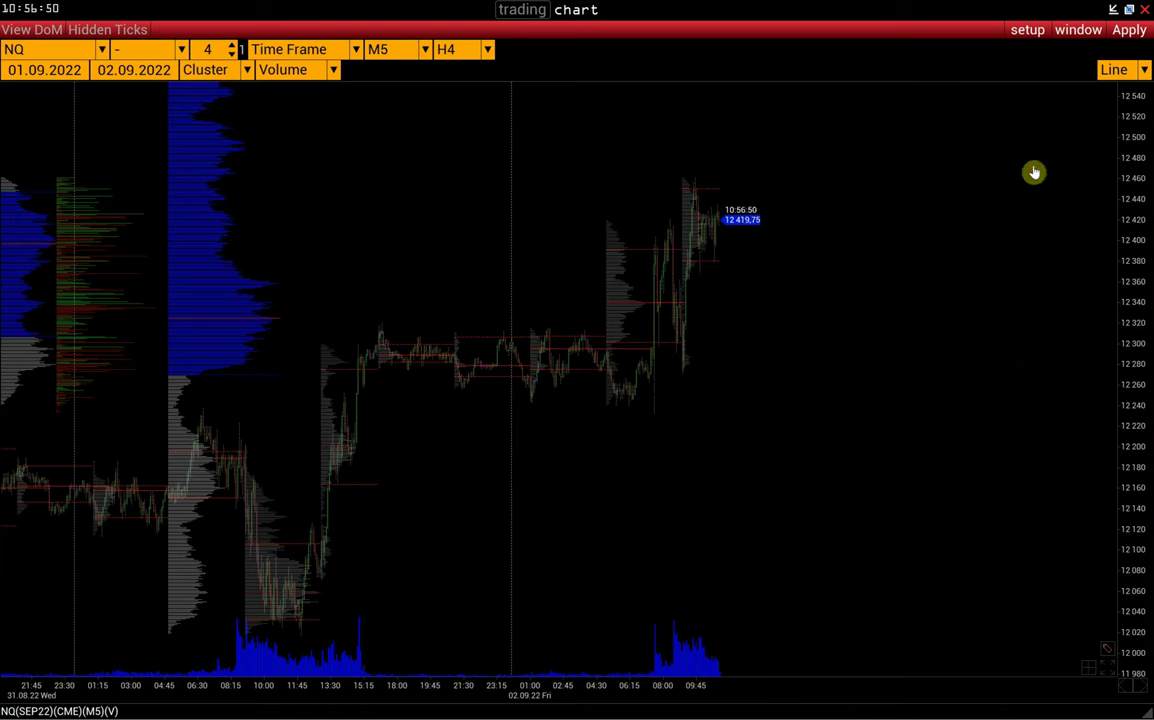
Step: Examine the Show, Color and TPO Size options of the TPO Cluster study and close its settings
left_click(1027, 29)
mouse_move(948, 121)
left_click(990, 322)
left_click_drag(548, 168, 479, 161)
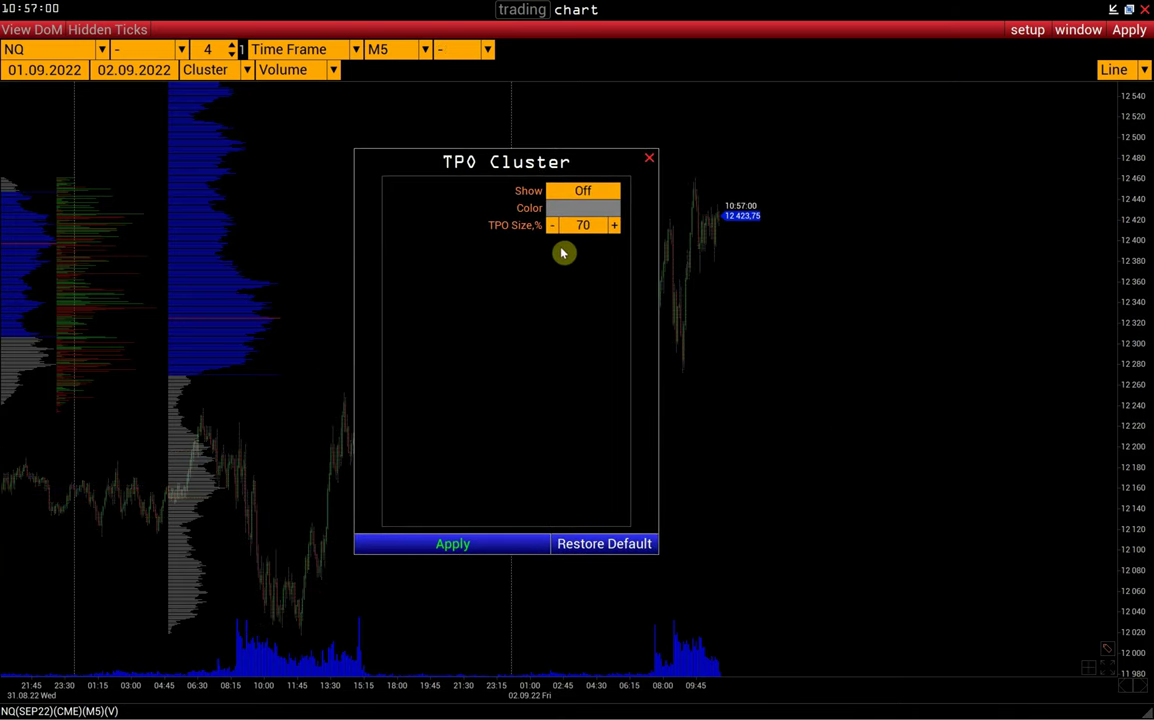
left_click(646, 162)
Step: Open the TWAP study settings for a quick look and close them
left_click(1027, 29)
mouse_move(940, 122)
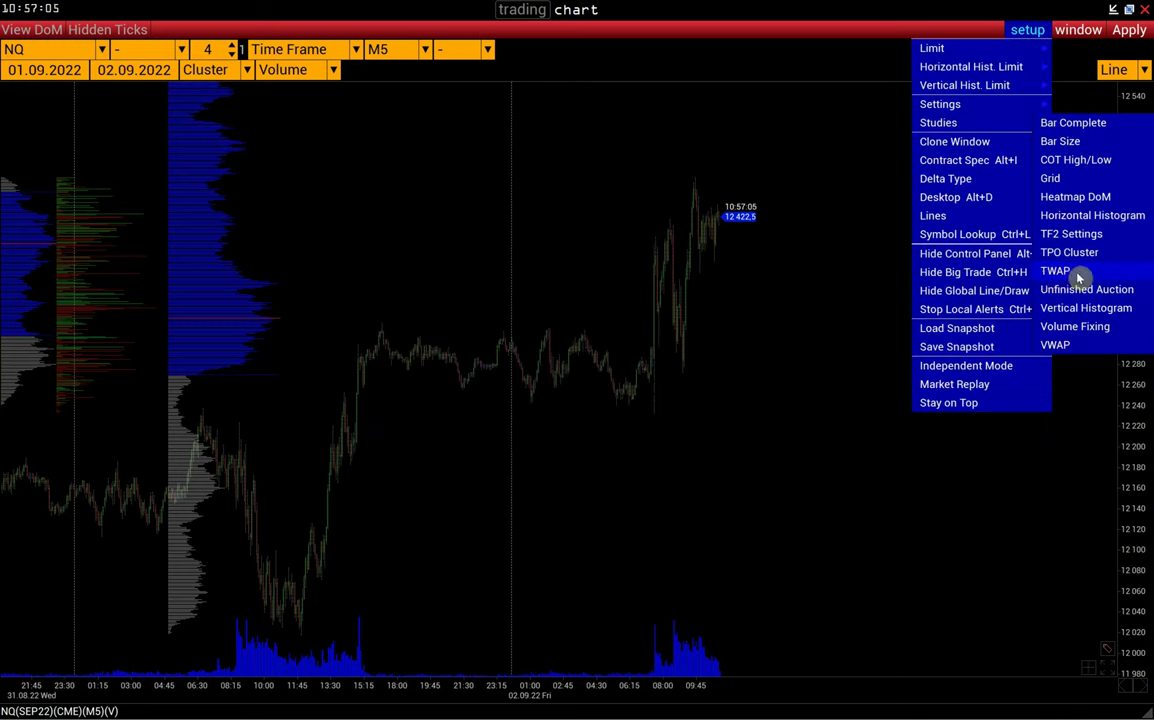
left_click(1068, 274)
left_click(719, 162)
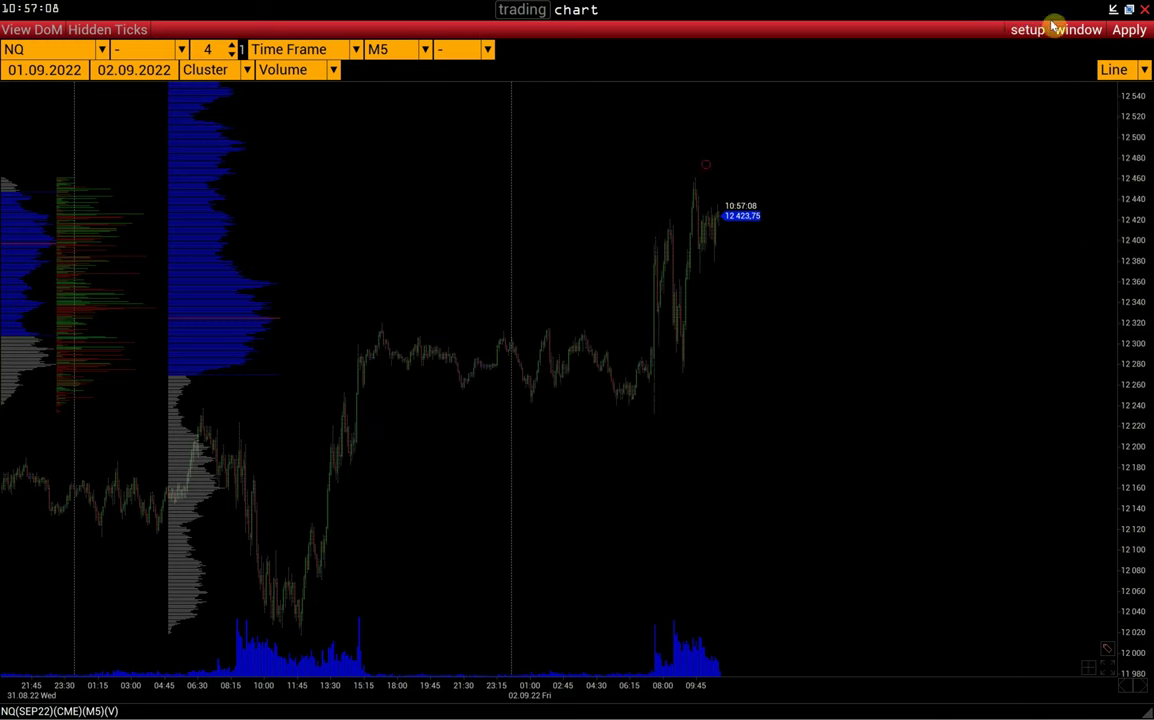
Step: In the Volume Fixing study, set up a volume rule with time frame M30 and value 1000
left_click(1027, 29)
mouse_move(1020, 129)
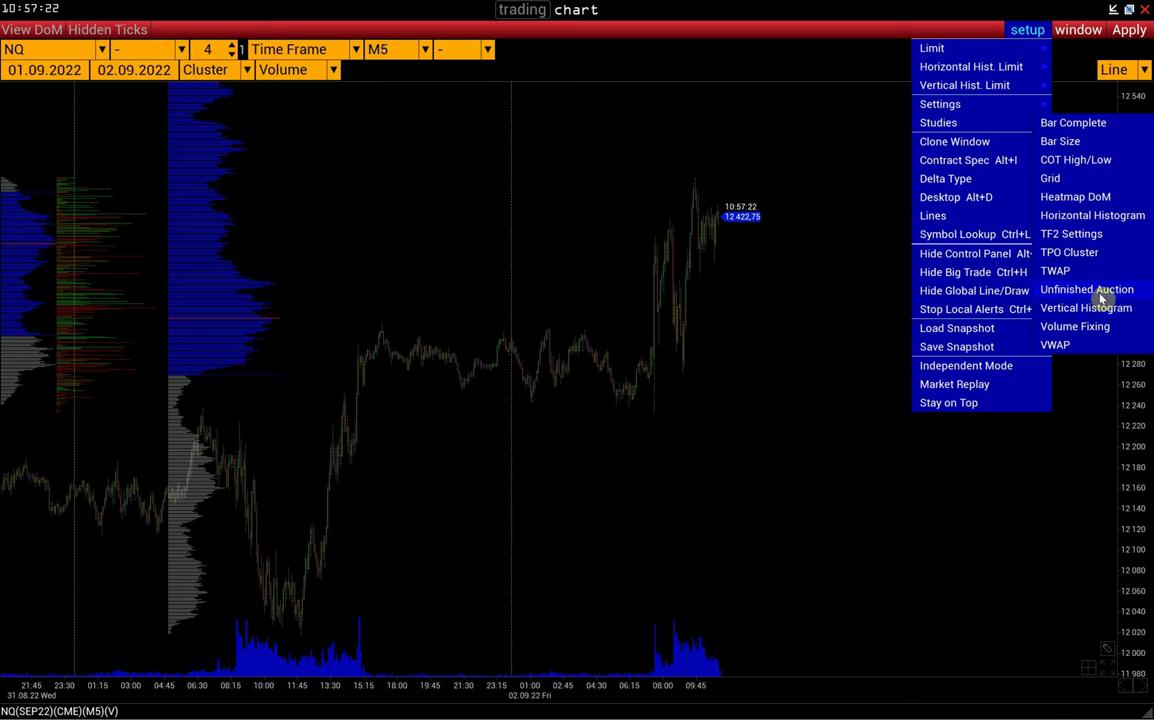
left_click(1062, 331)
left_click_drag(610, 218, 653, 163)
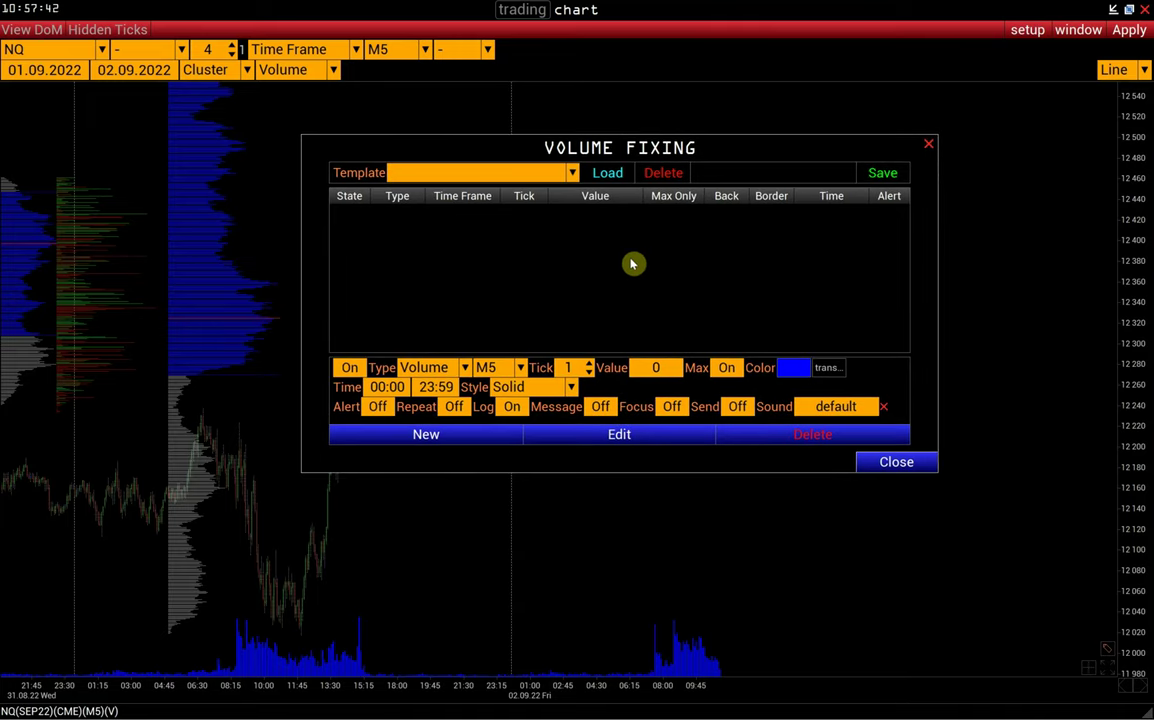
left_click(500, 368)
scroll(500, 420, "down", 4)
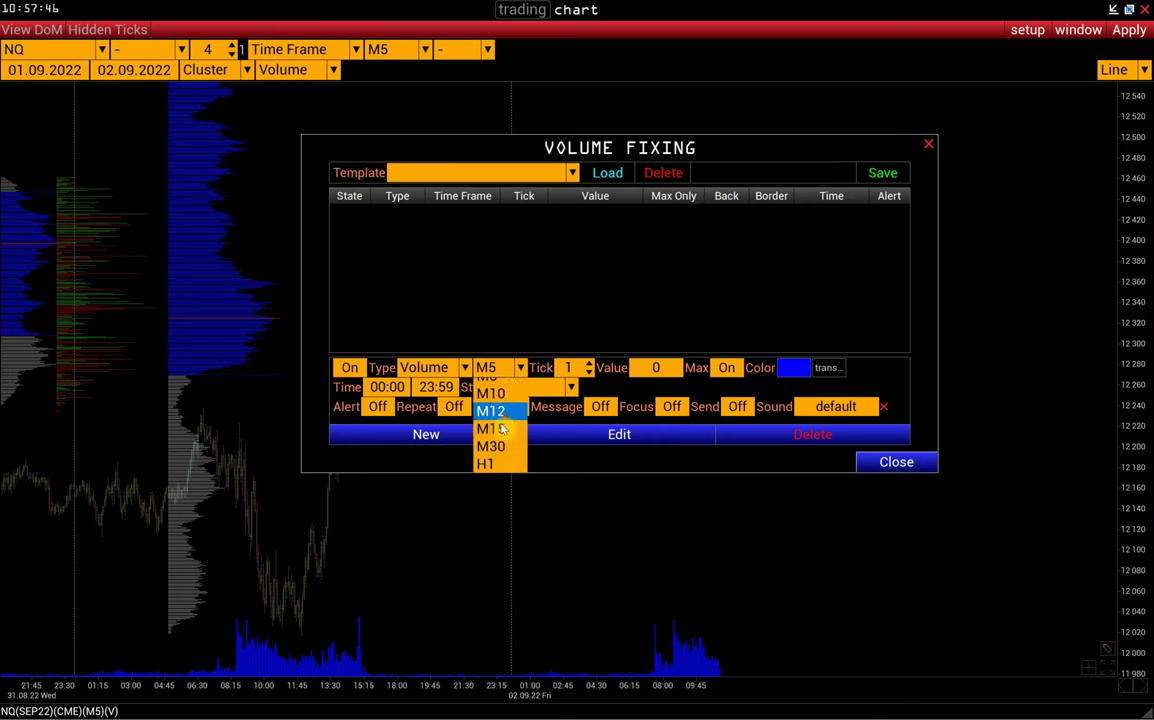
left_click(495, 426)
left_click(658, 367)
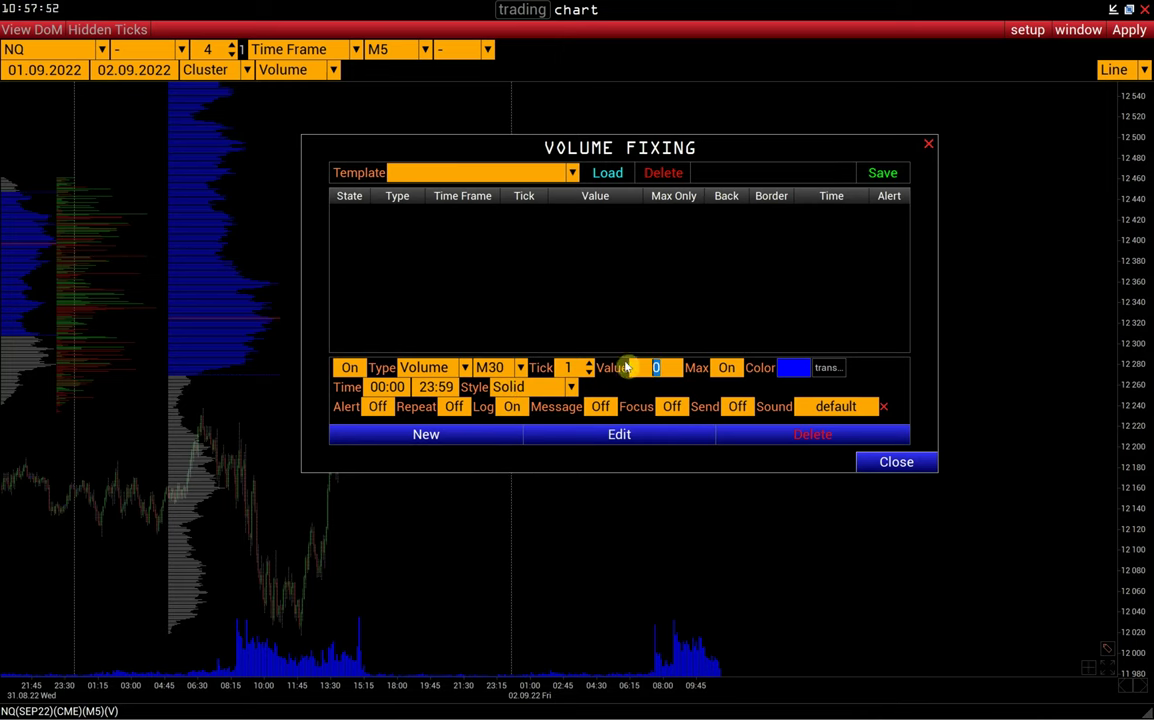
type("1000")
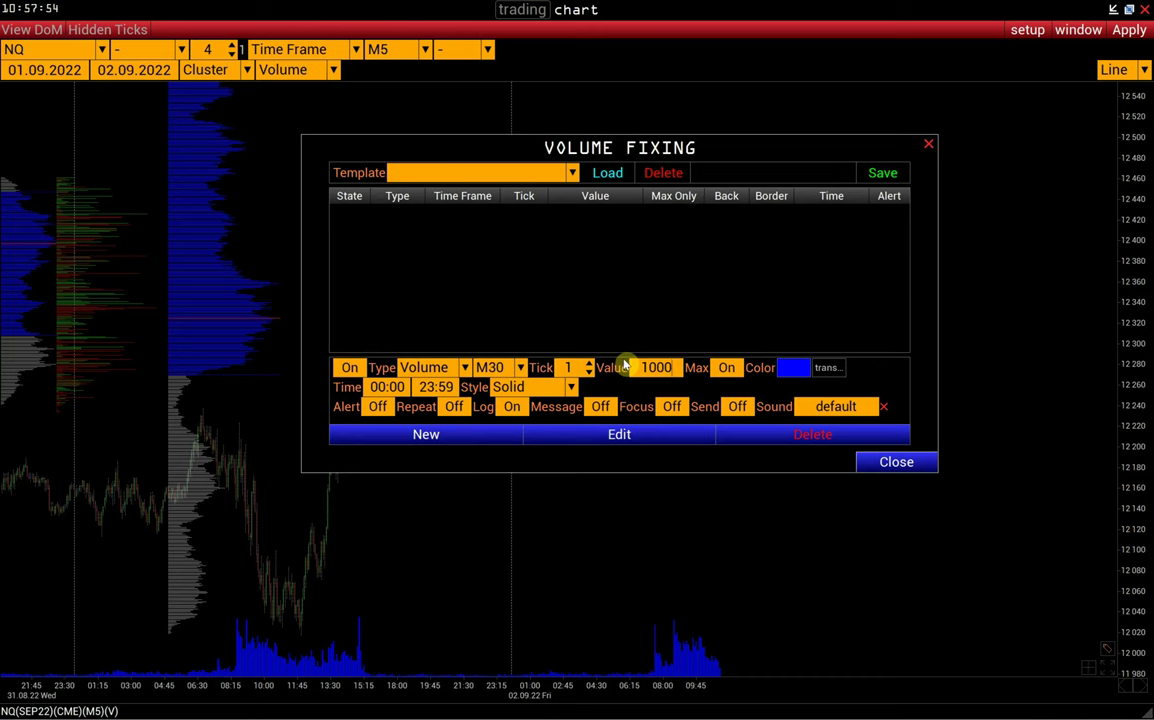
Step: Colour the Volume Fixing rule yellow, add it to the list and return to the chart
left_click(795, 369)
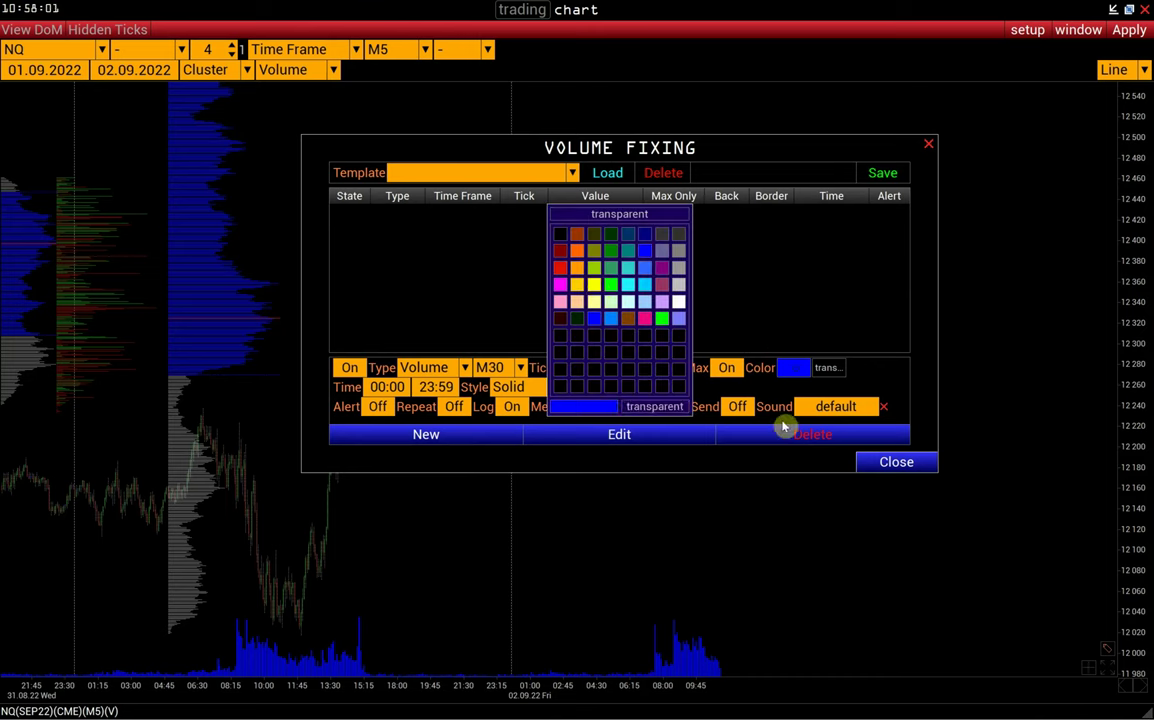
left_click(594, 284)
left_click(426, 436)
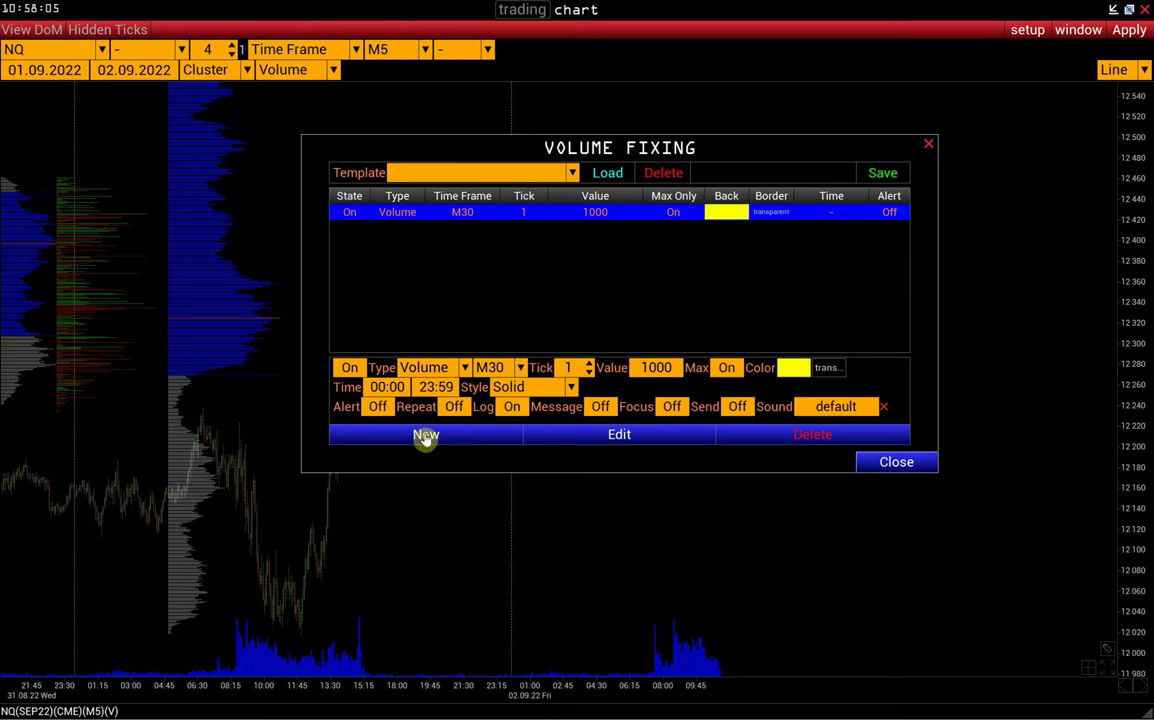
left_click(893, 463)
scroll(623, 689, "up", 3)
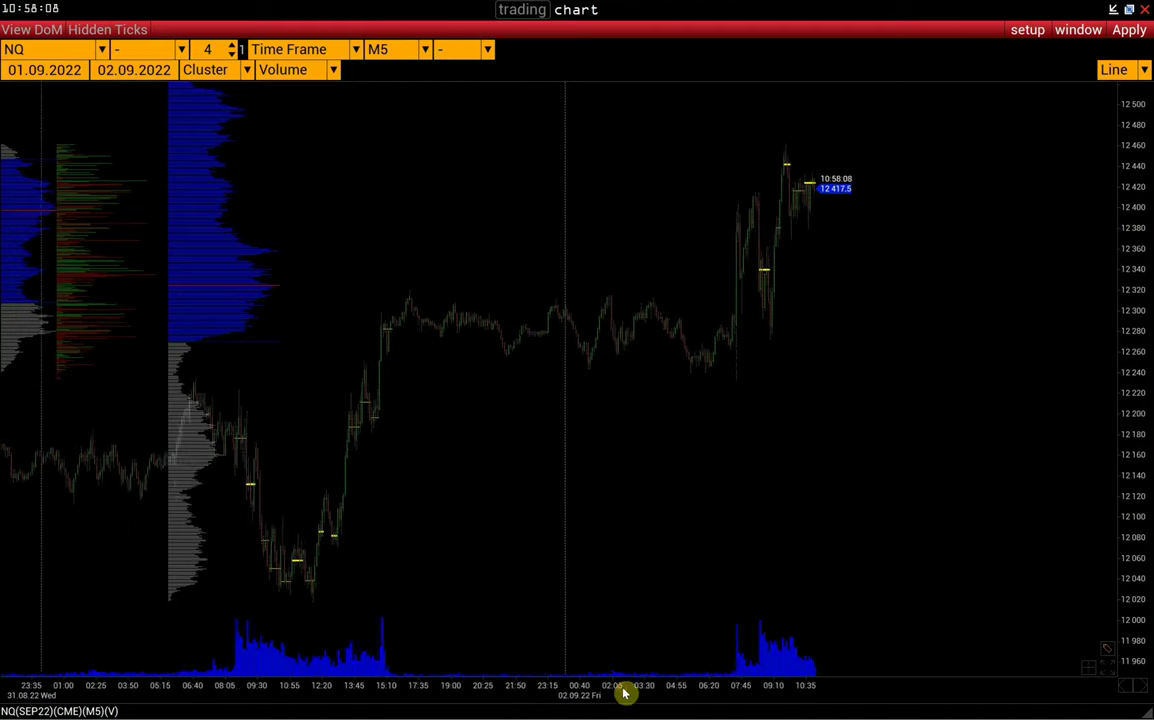
scroll(357, 589, "down", 3)
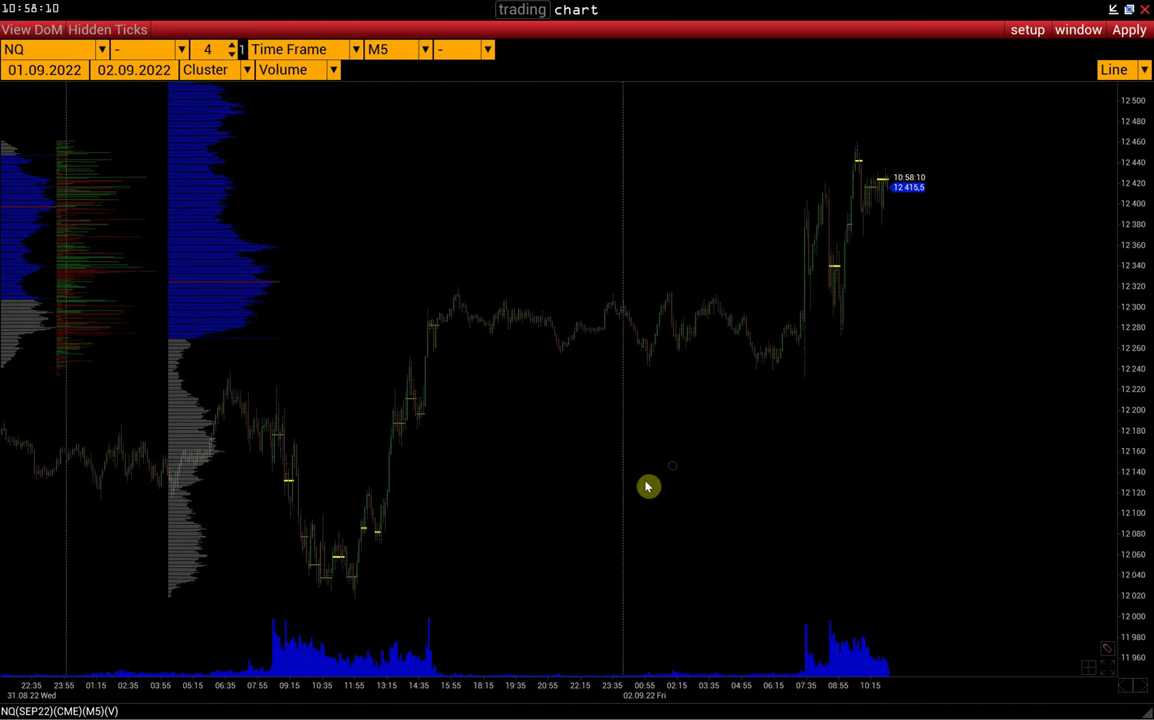
Step: In the Volume Limit settings, prepare a limit with value 1000, bar side Any and a blue border
left_click(1027, 29)
mouse_move(1007, 123)
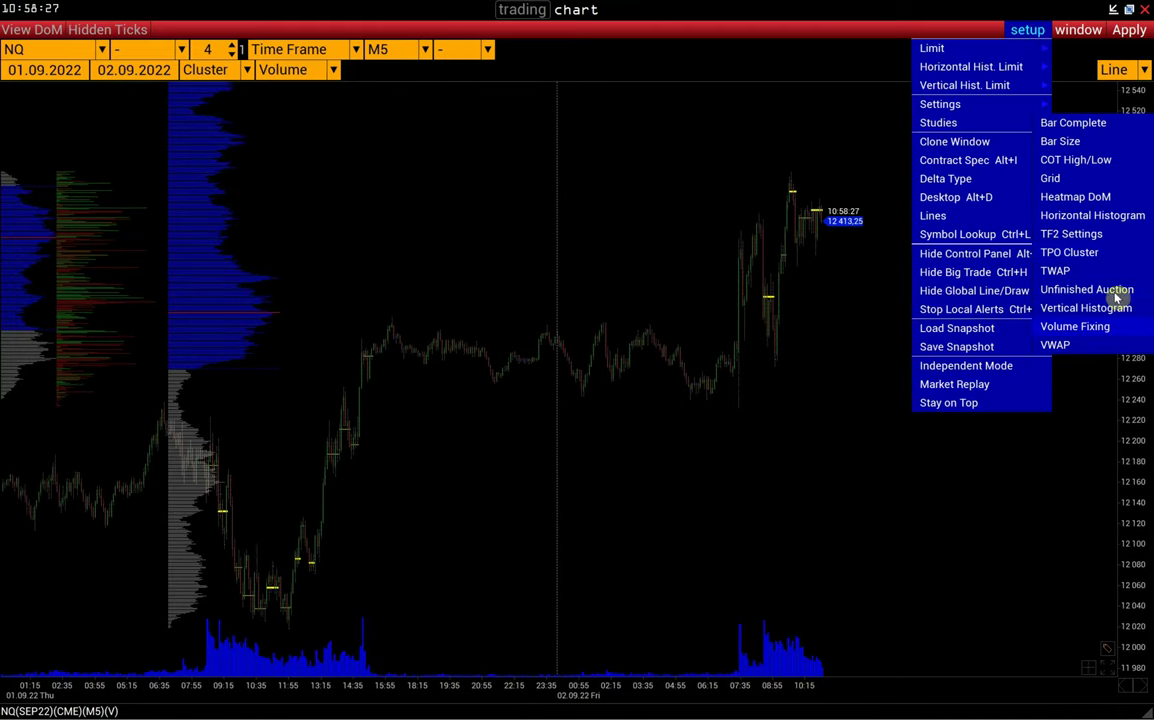
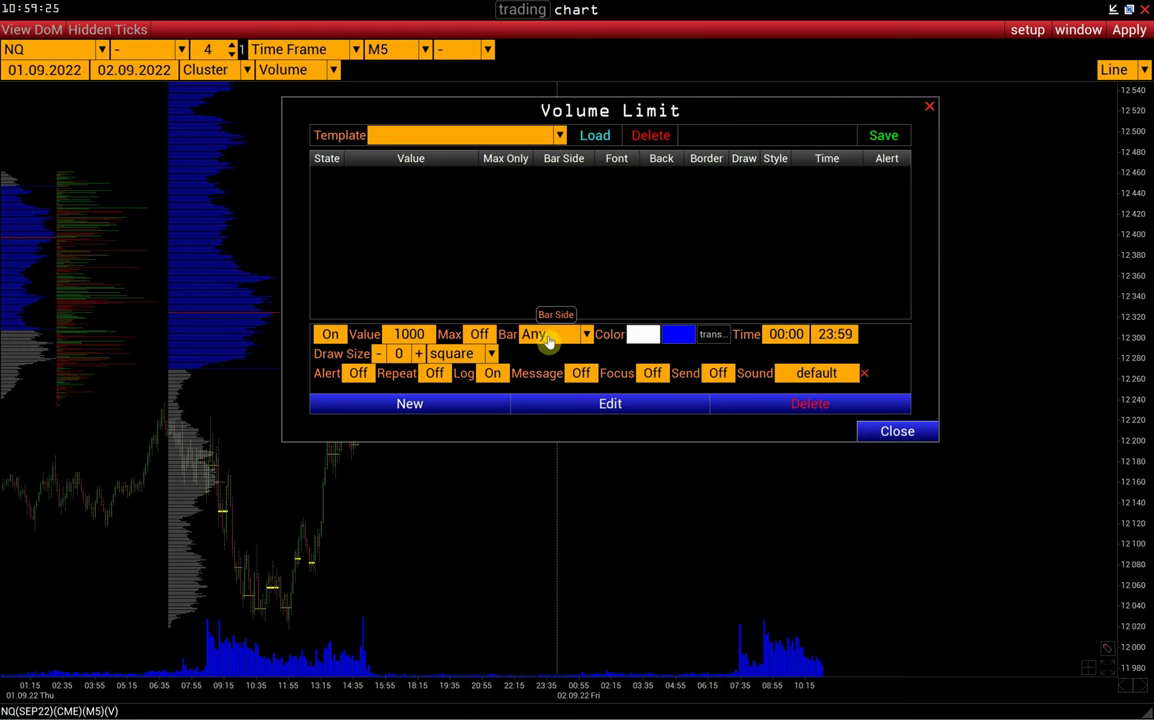
left_click(548, 340)
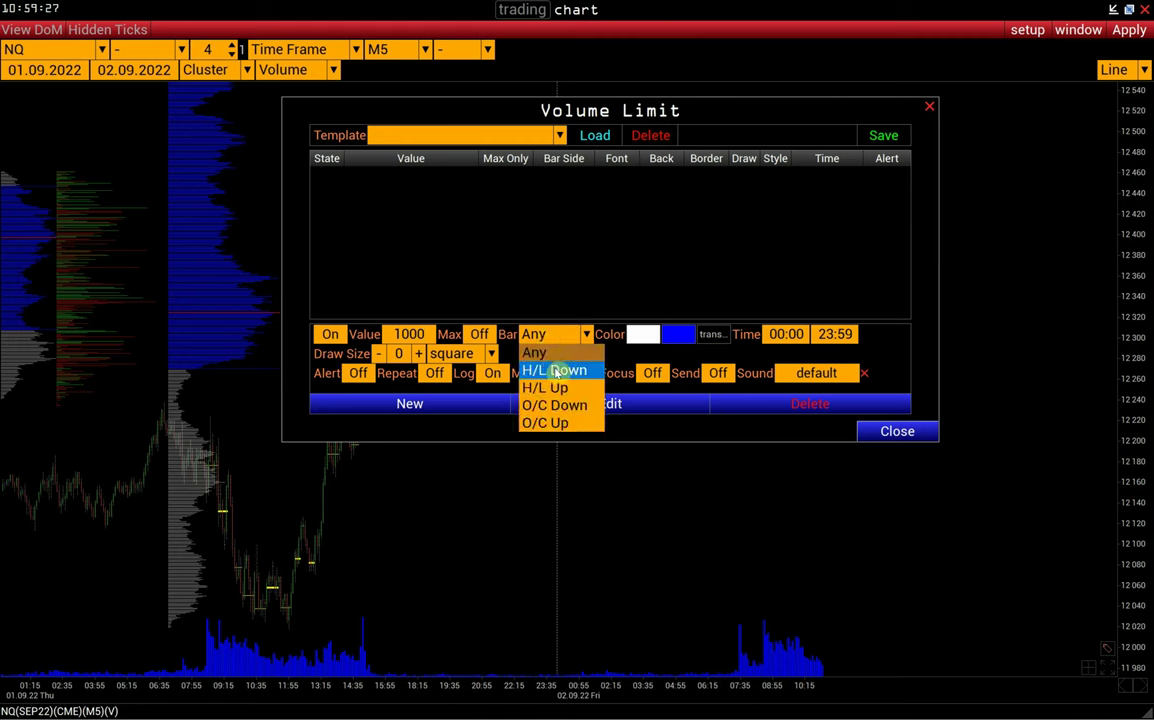
left_click(600, 291)
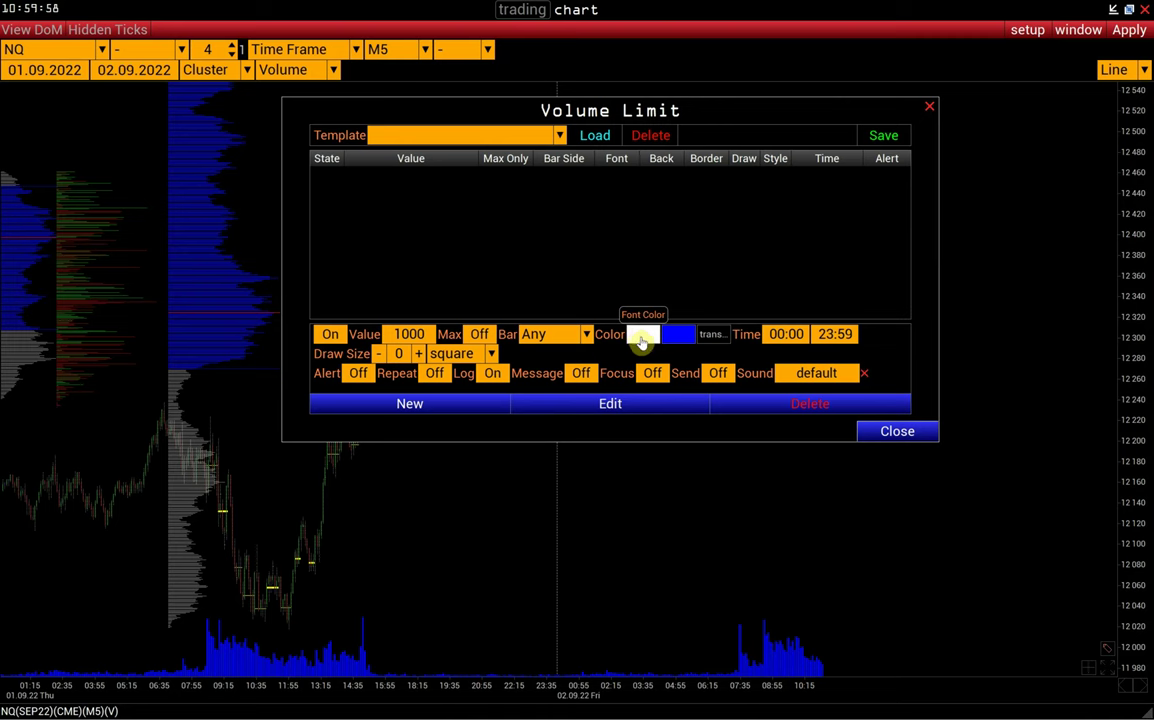
left_click(711, 338)
left_click(595, 291)
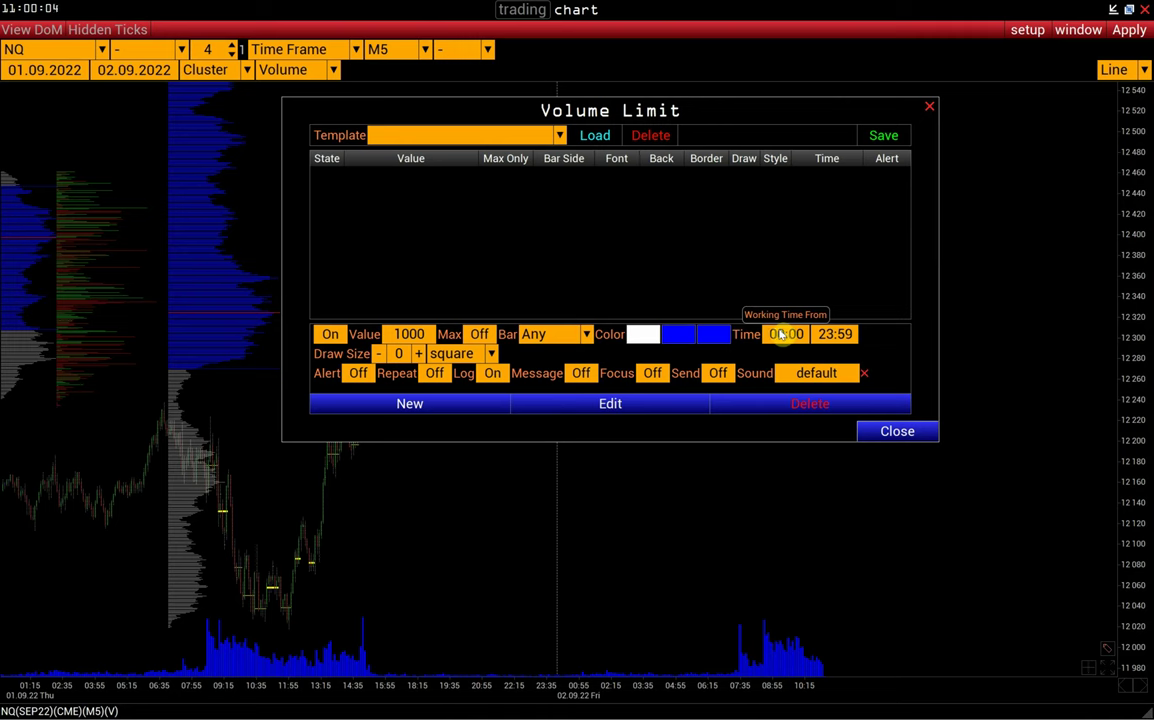
Step: Give the volume limit a square marker with draw size 10, add it and close the settings
left_click(398, 354)
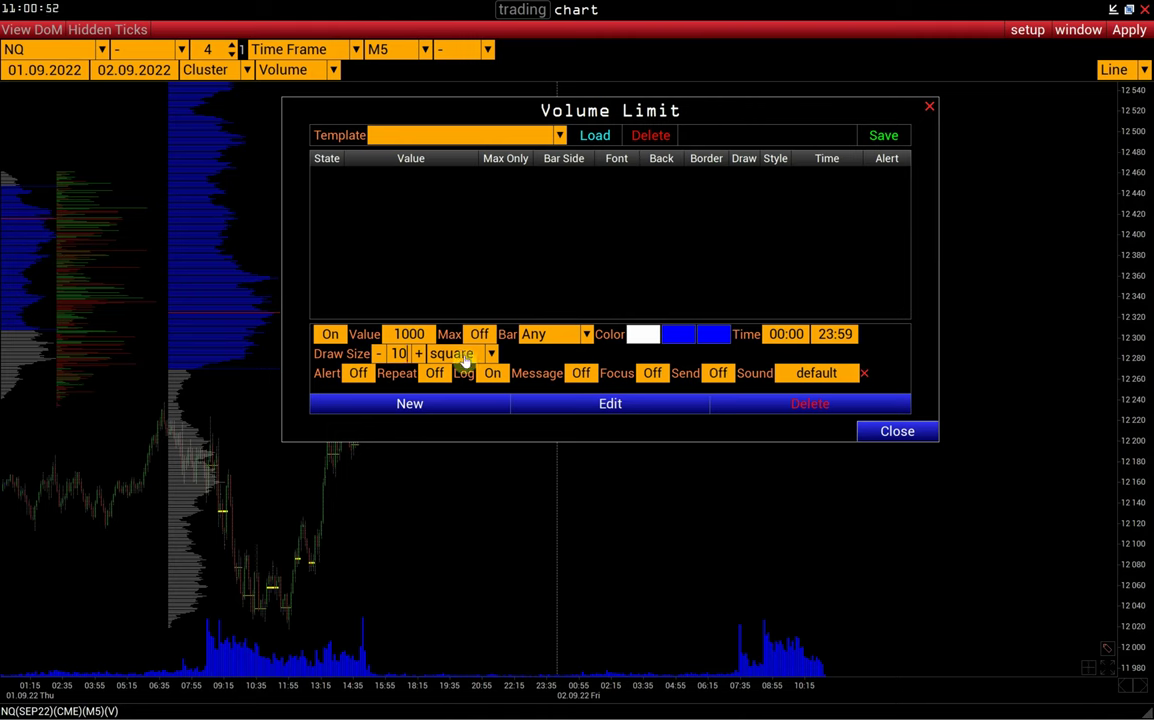
left_click(438, 406)
left_click(895, 433)
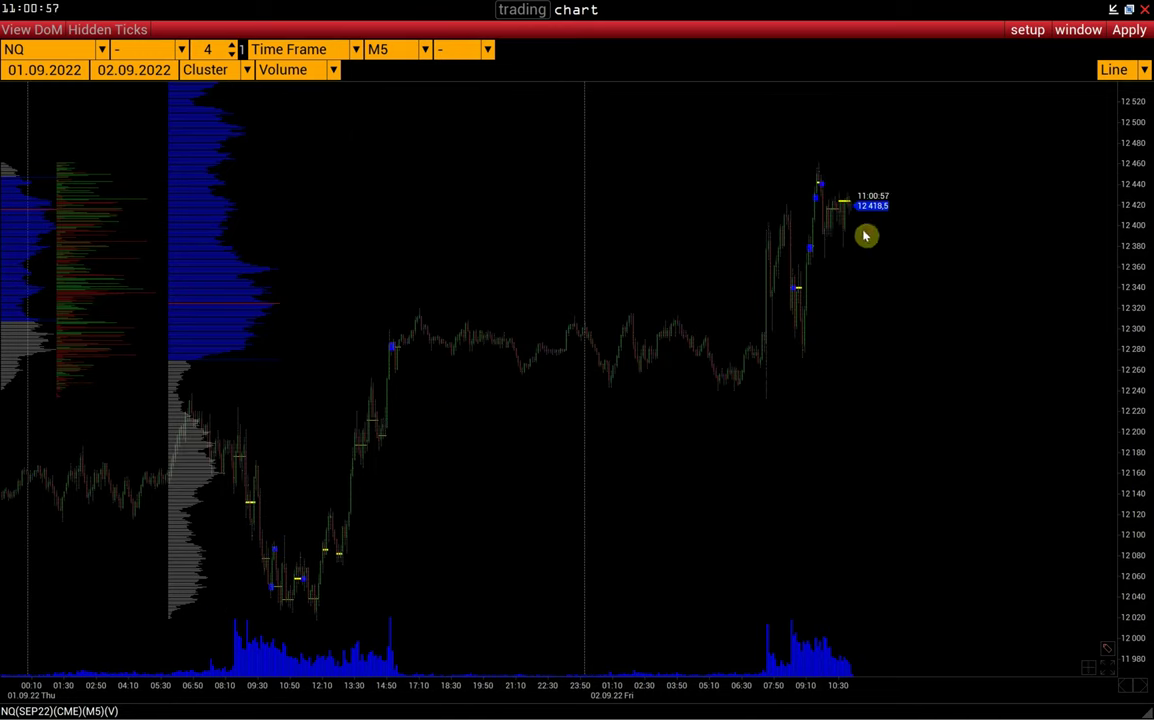
Step: Change the existing volume limit's value to 900 in the Volume Limit settings
key("v")
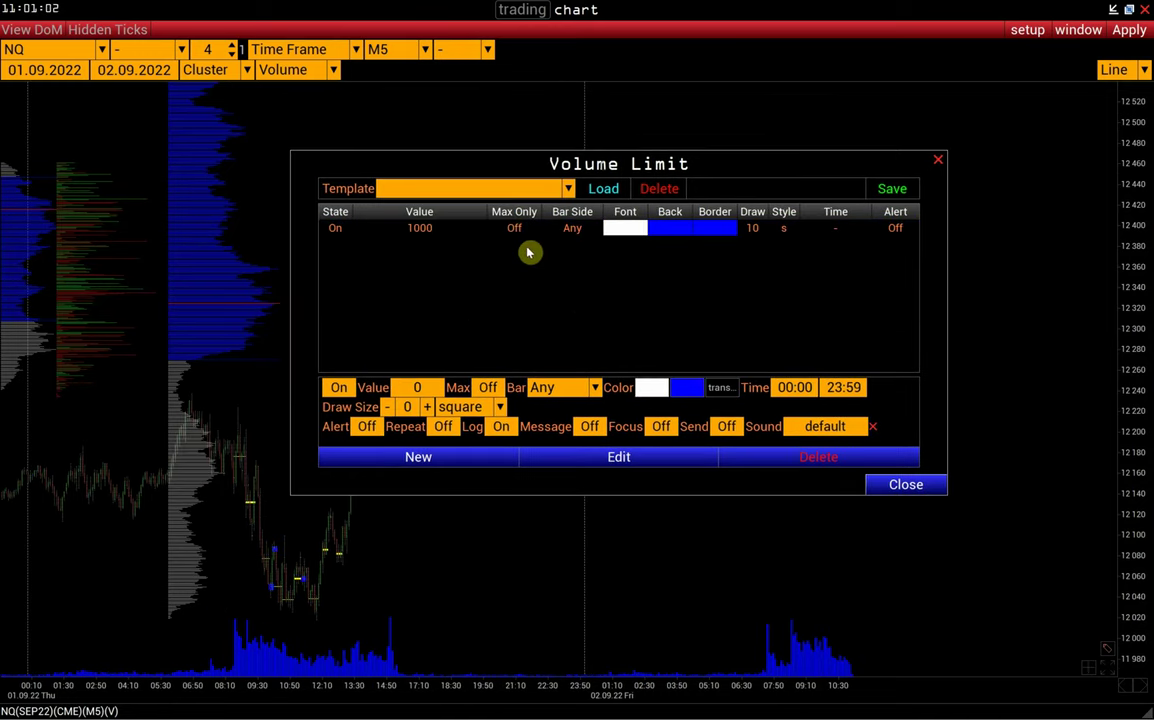
left_click(428, 230)
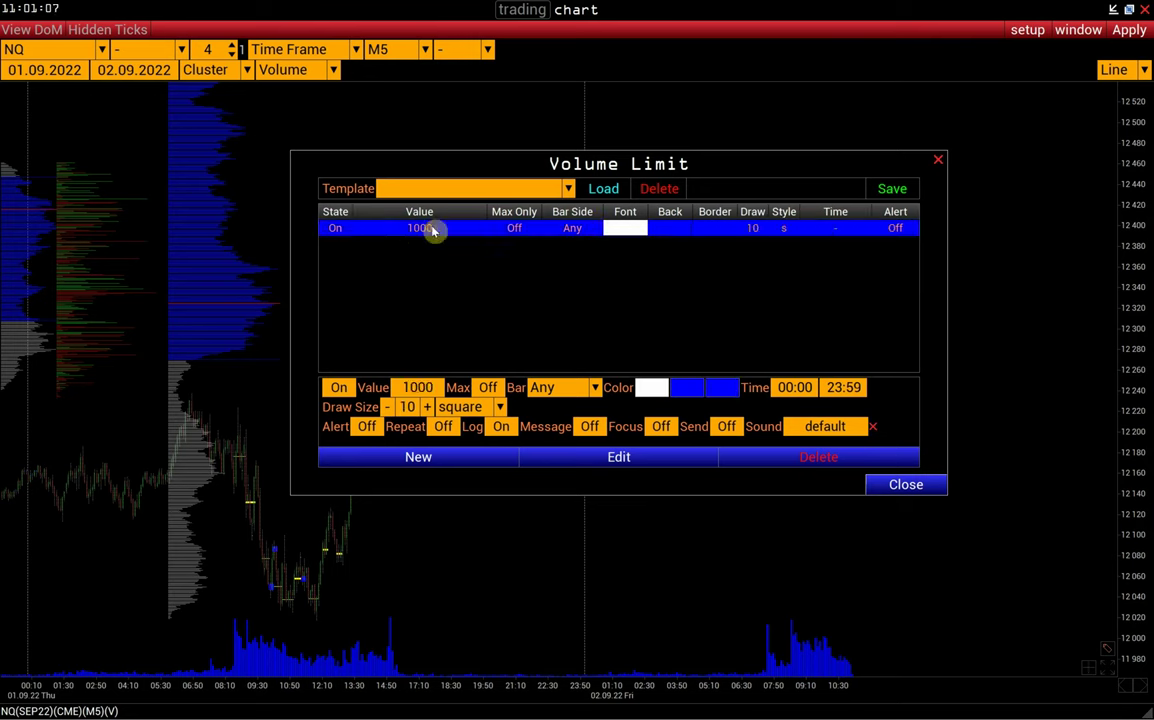
left_click(410, 388)
type("900")
key("Return")
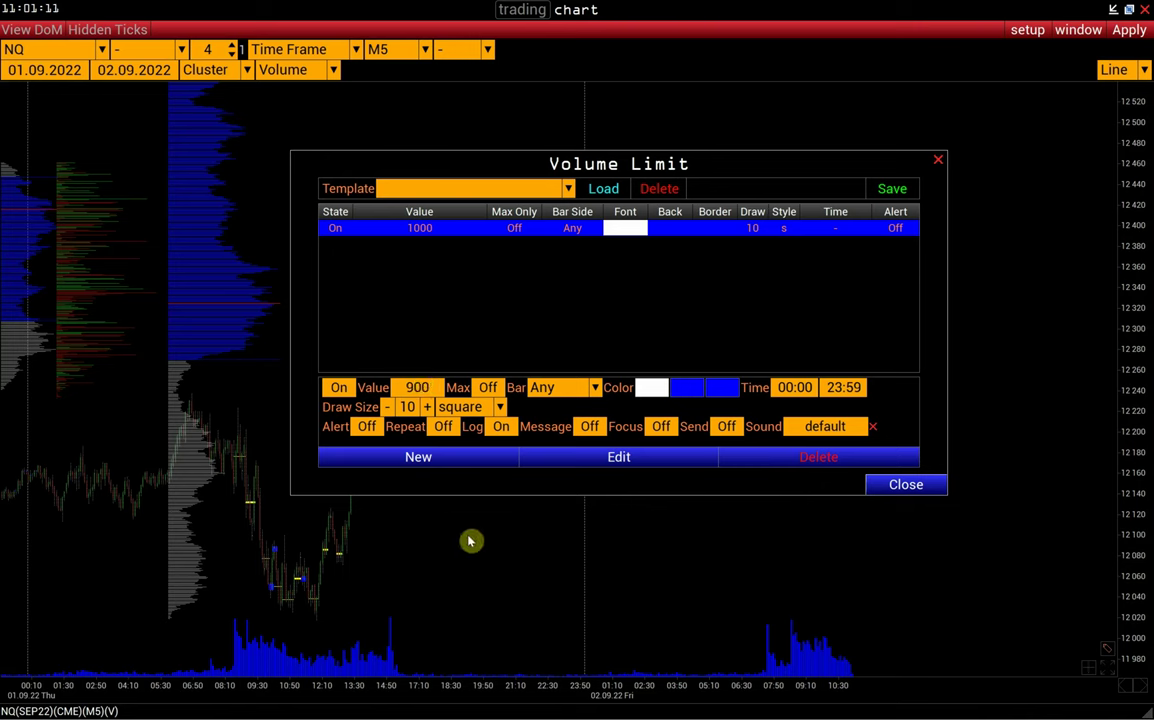
left_click(595, 463)
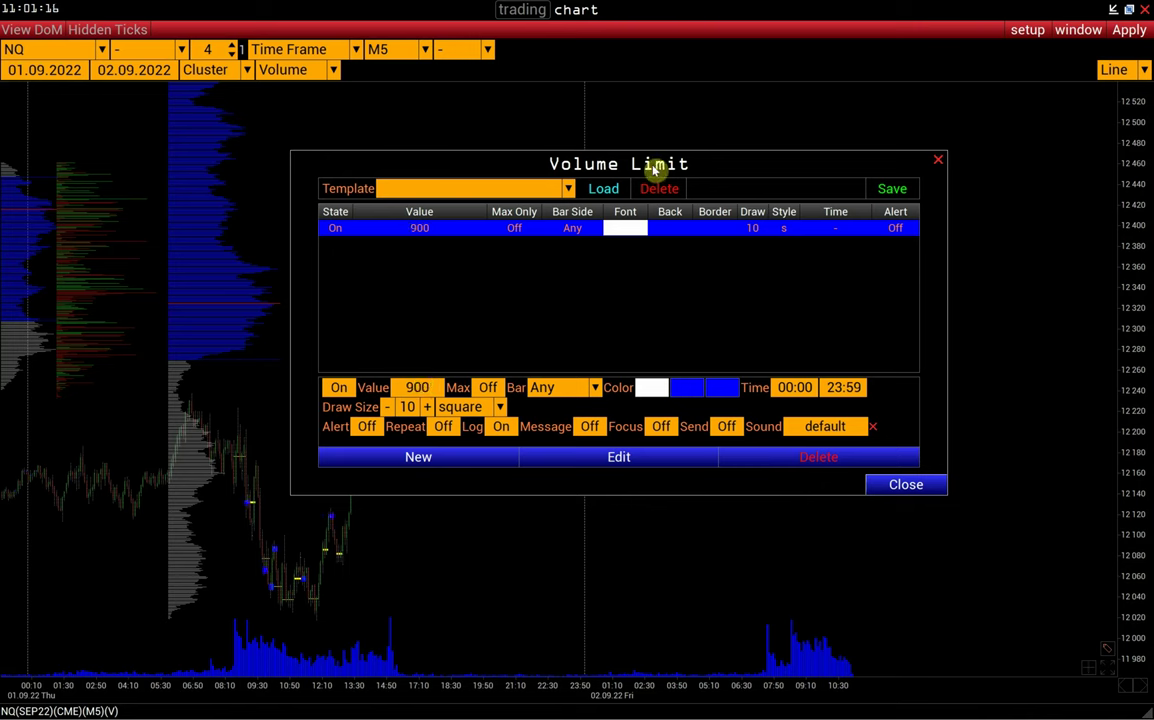
Step: Add a second volume limit with value 1100 and a red background and border, and close the settings
left_click_drag(413, 389, 393, 390)
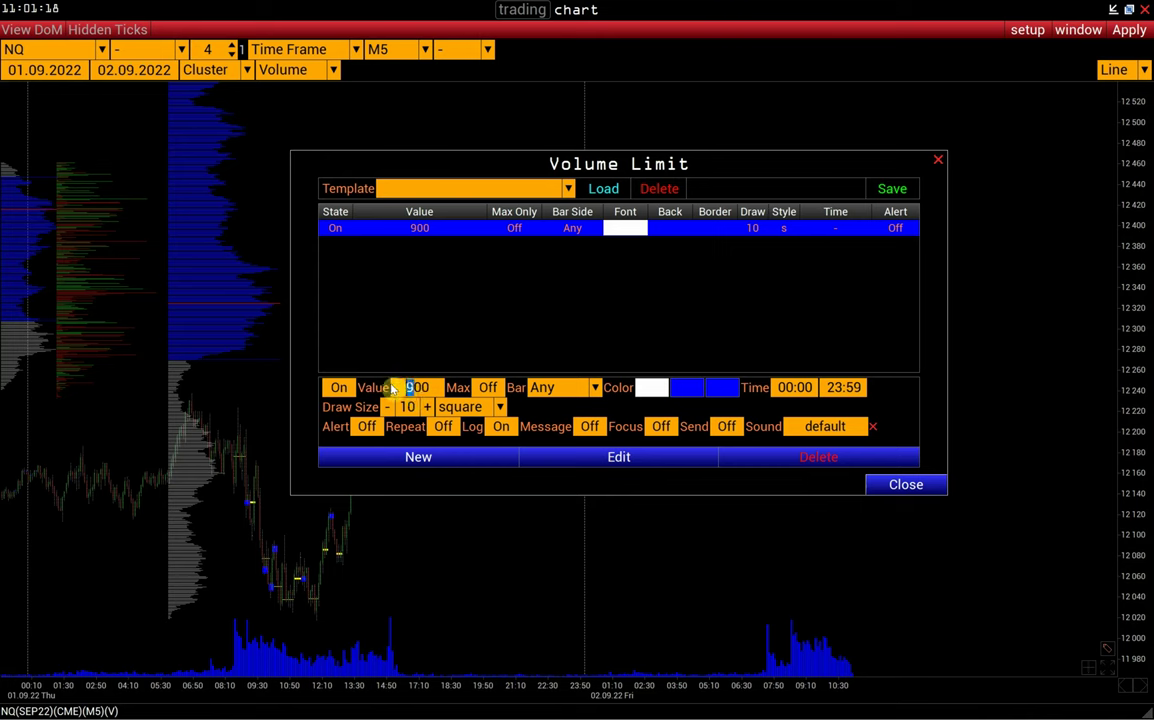
type("10")
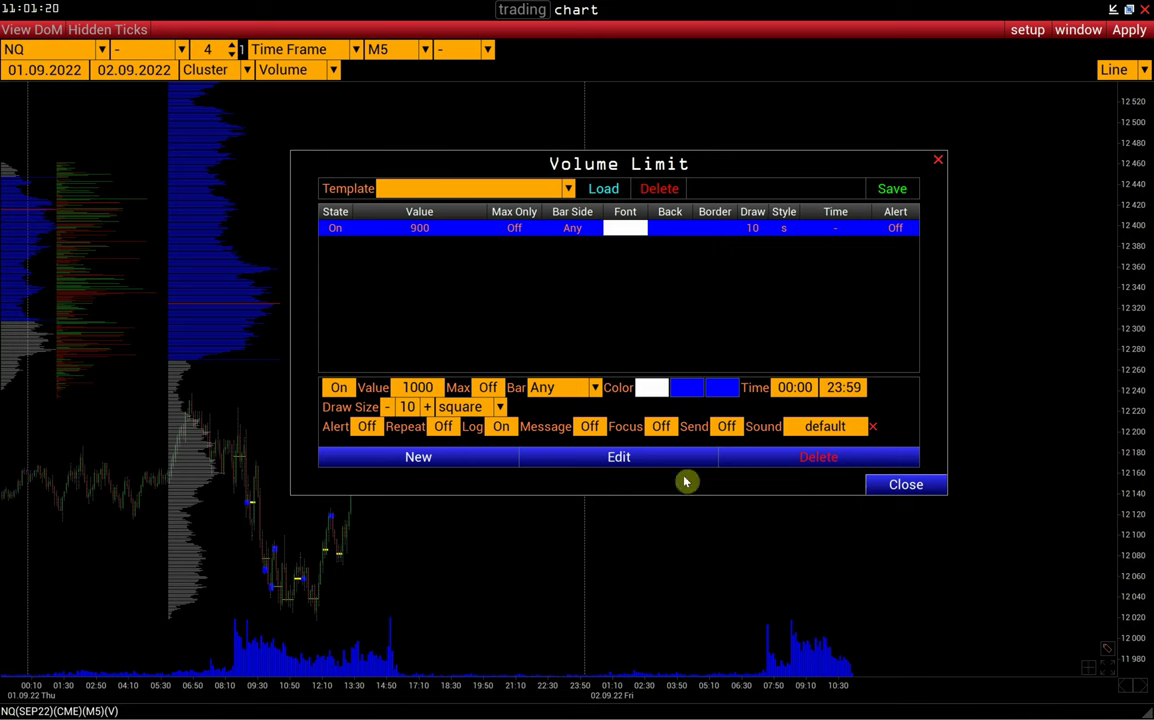
left_click(688, 389)
left_click(601, 337)
left_click(725, 392)
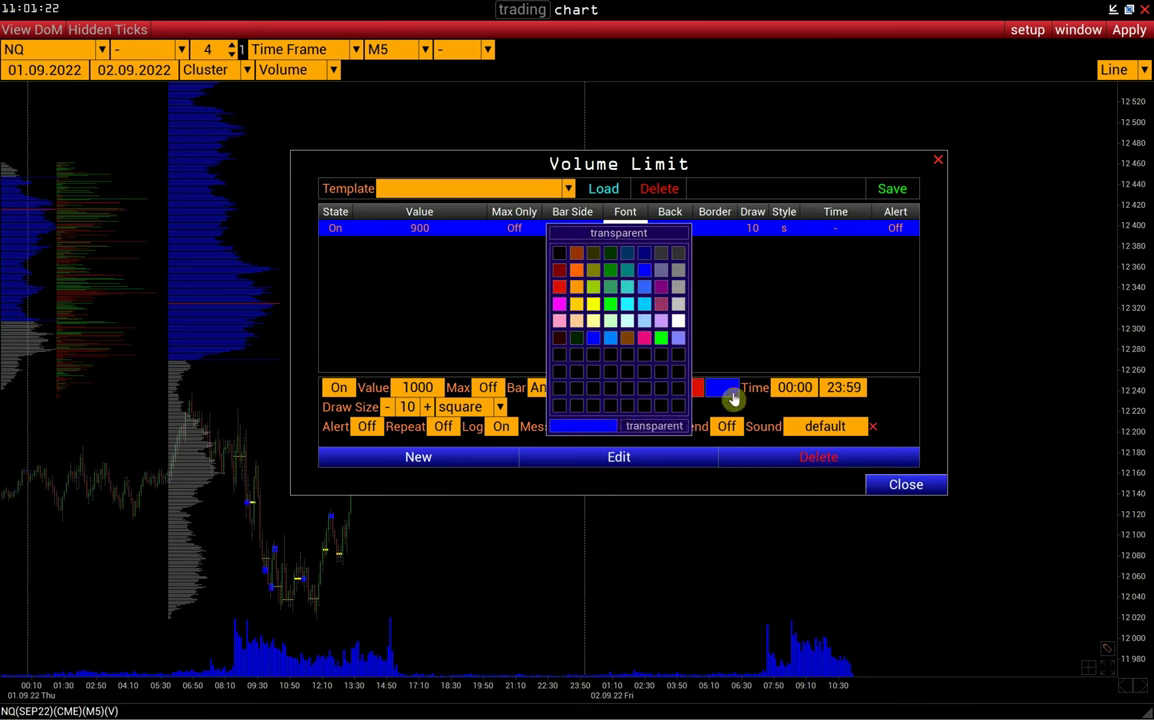
left_click(563, 288)
left_click_drag(418, 389, 411, 389)
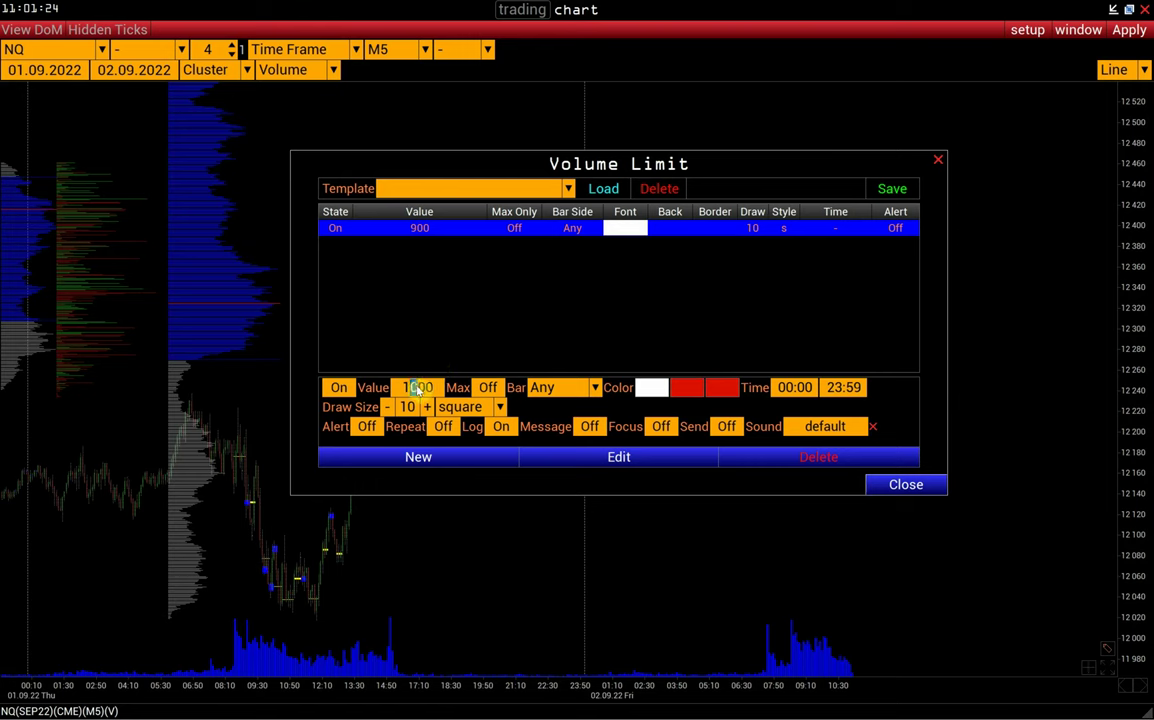
type("1")
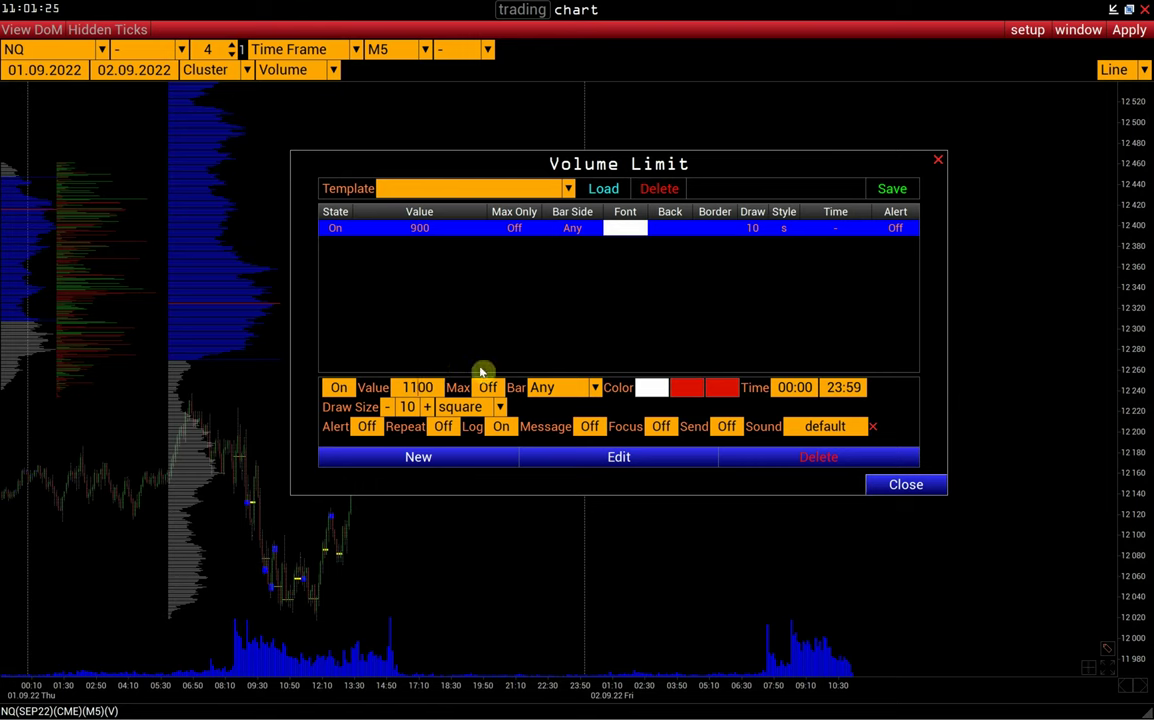
left_click(433, 462)
left_click(901, 488)
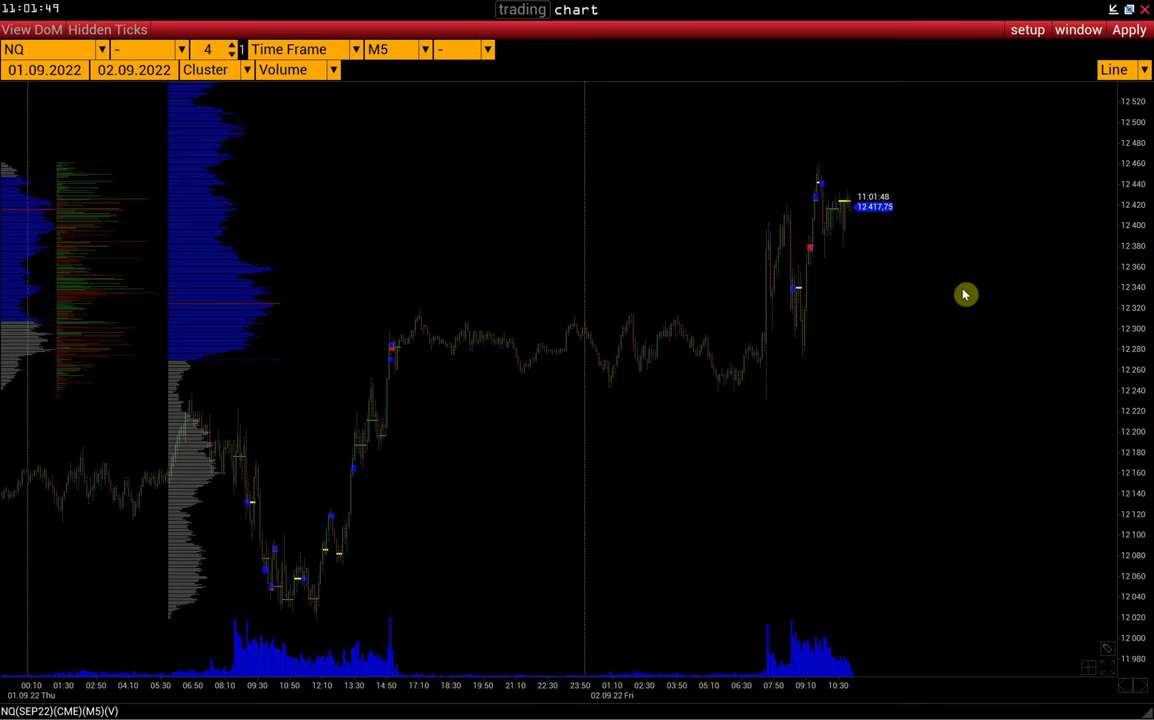
Step: Clone the NQ chart window and shrink the copy to about half the screen width
left_click(1024, 30)
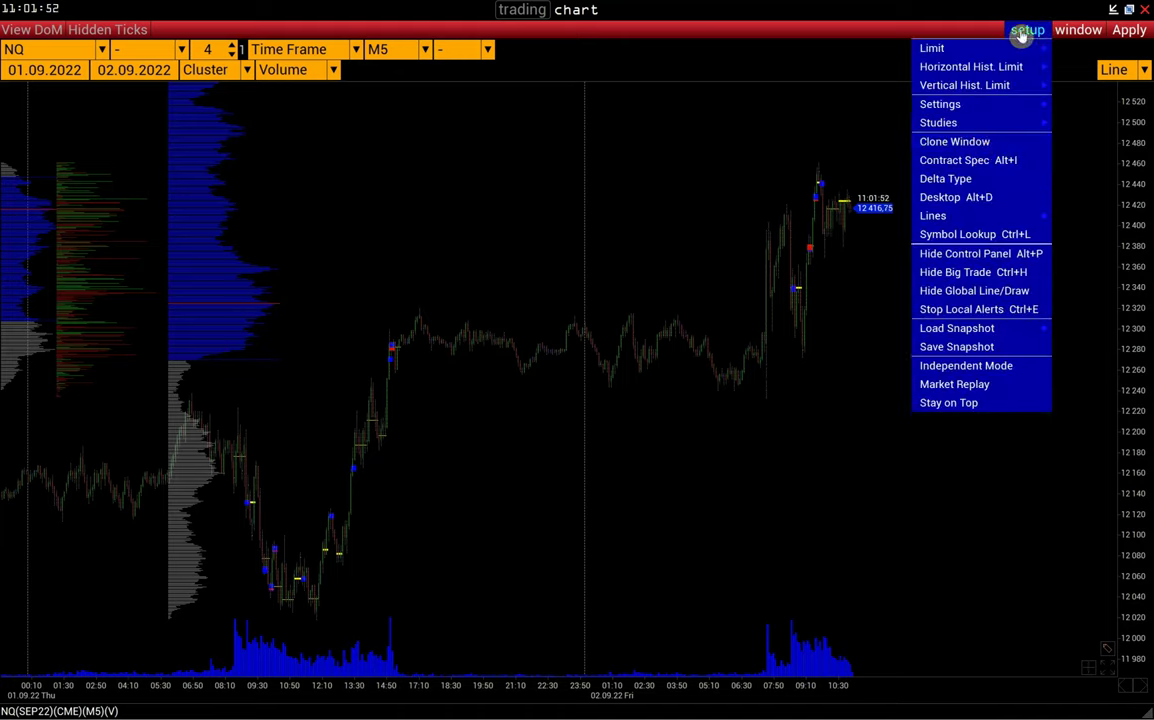
left_click(979, 145)
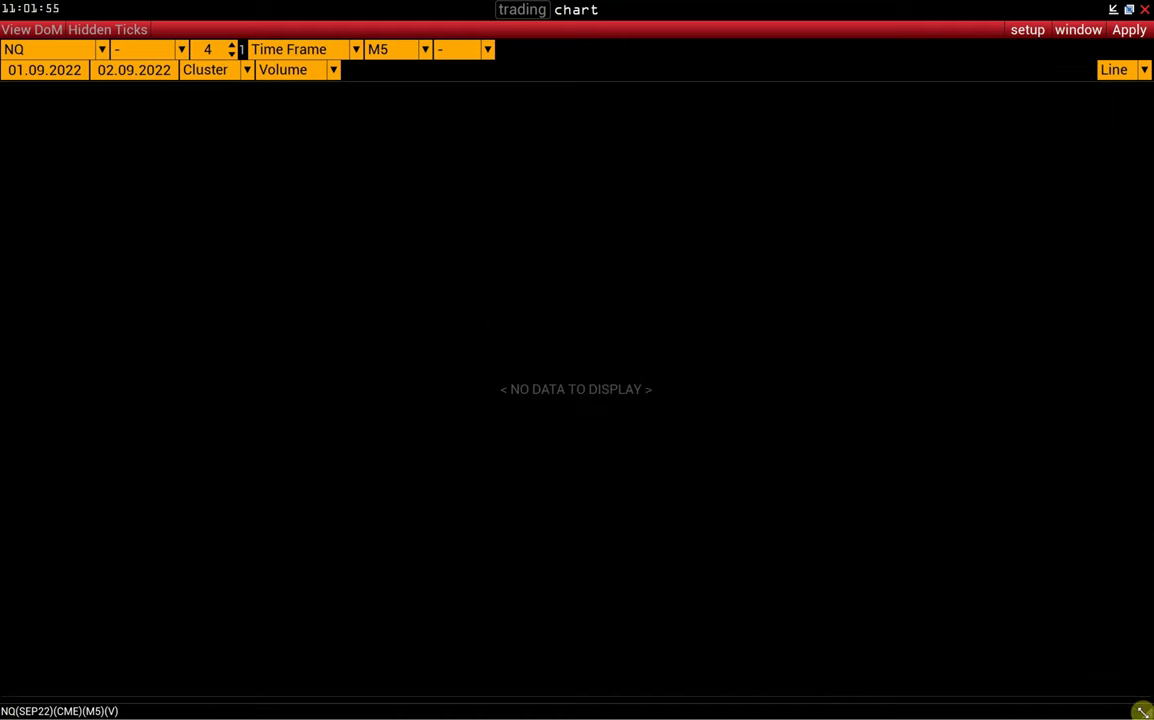
left_click_drag(1142, 711, 580, 707)
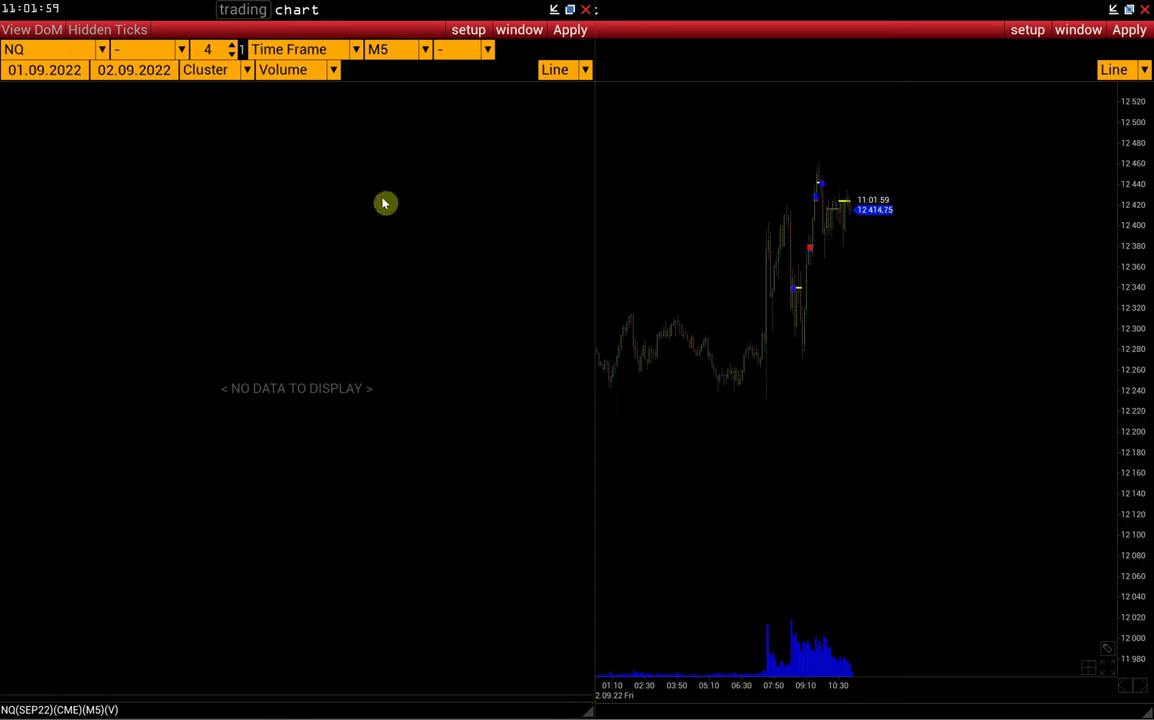
Step: Load the ES symbol in the cloned chart and resize its window so the original chart stays partly uncovered
left_click(31, 51)
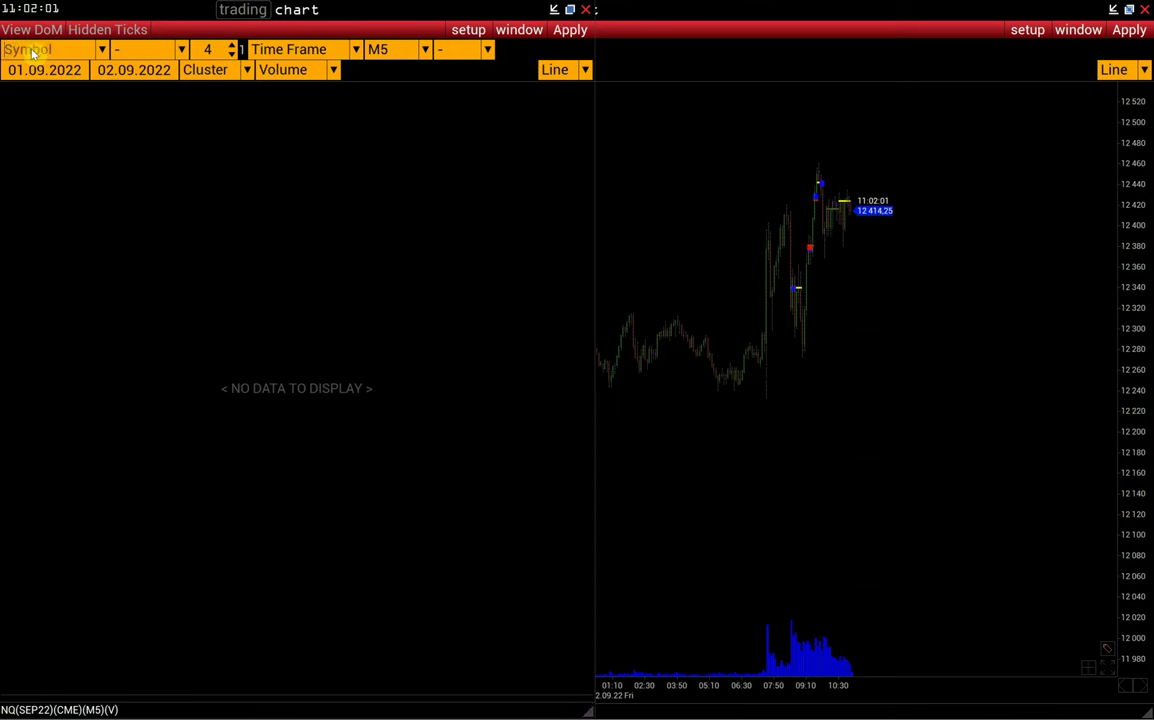
type("es")
key("Return")
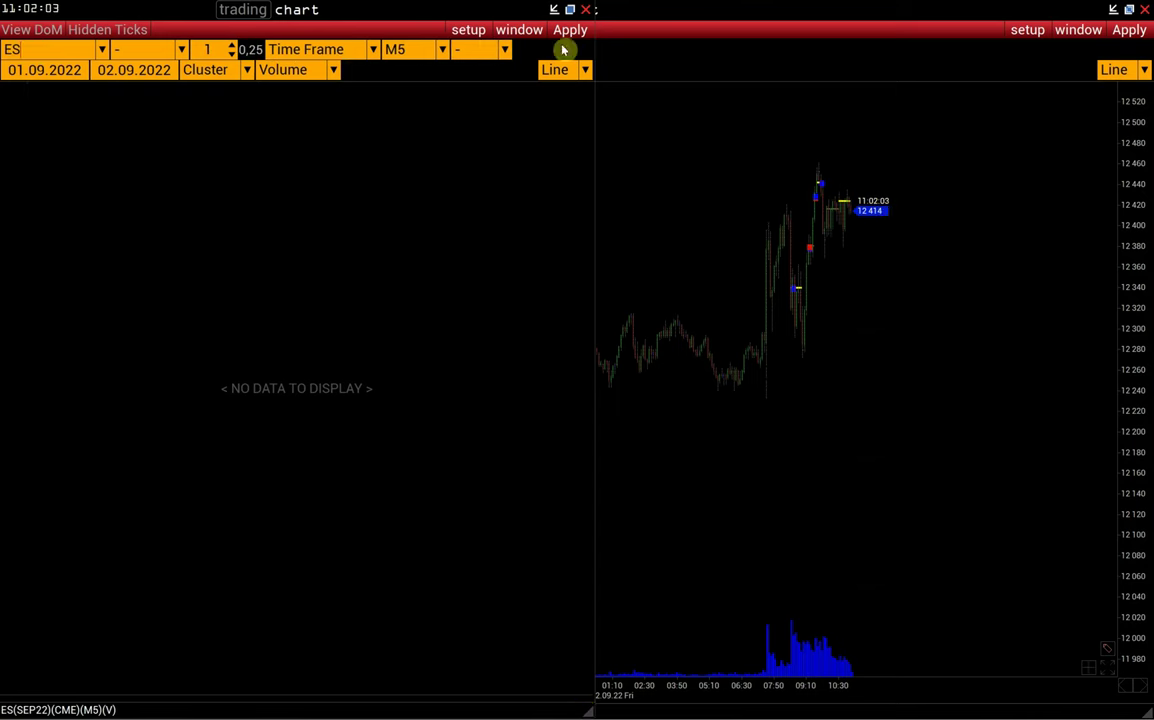
left_click(570, 30)
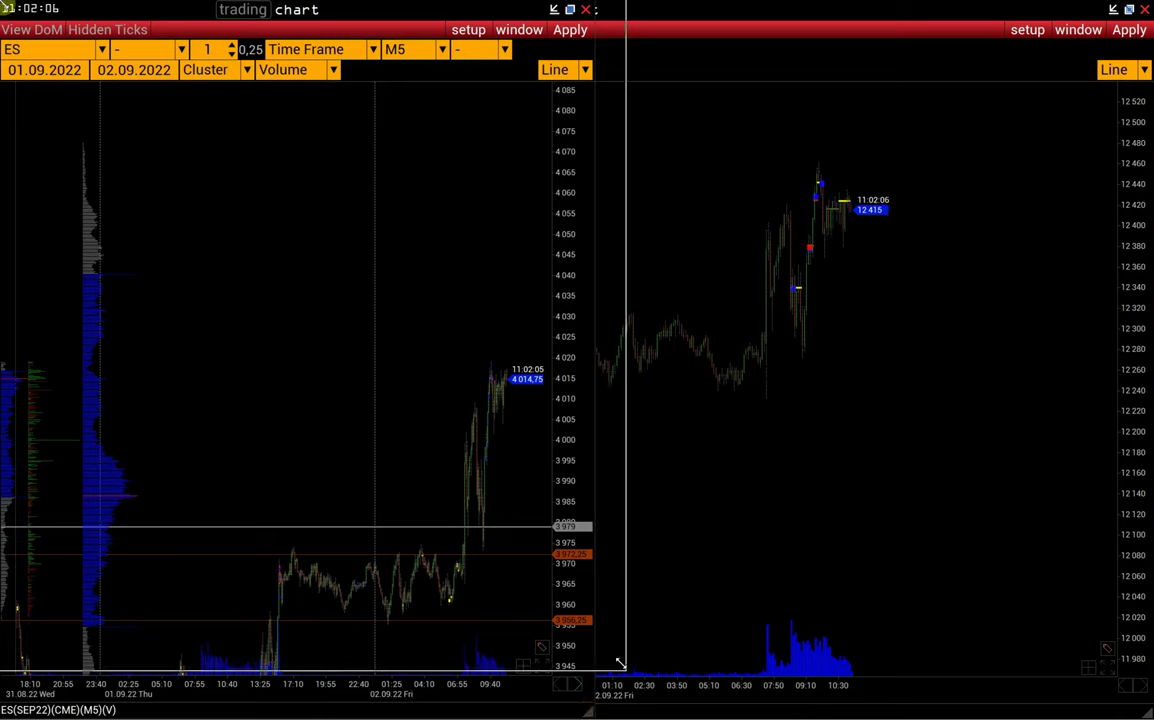
left_click_drag(620, 663, 595, 513)
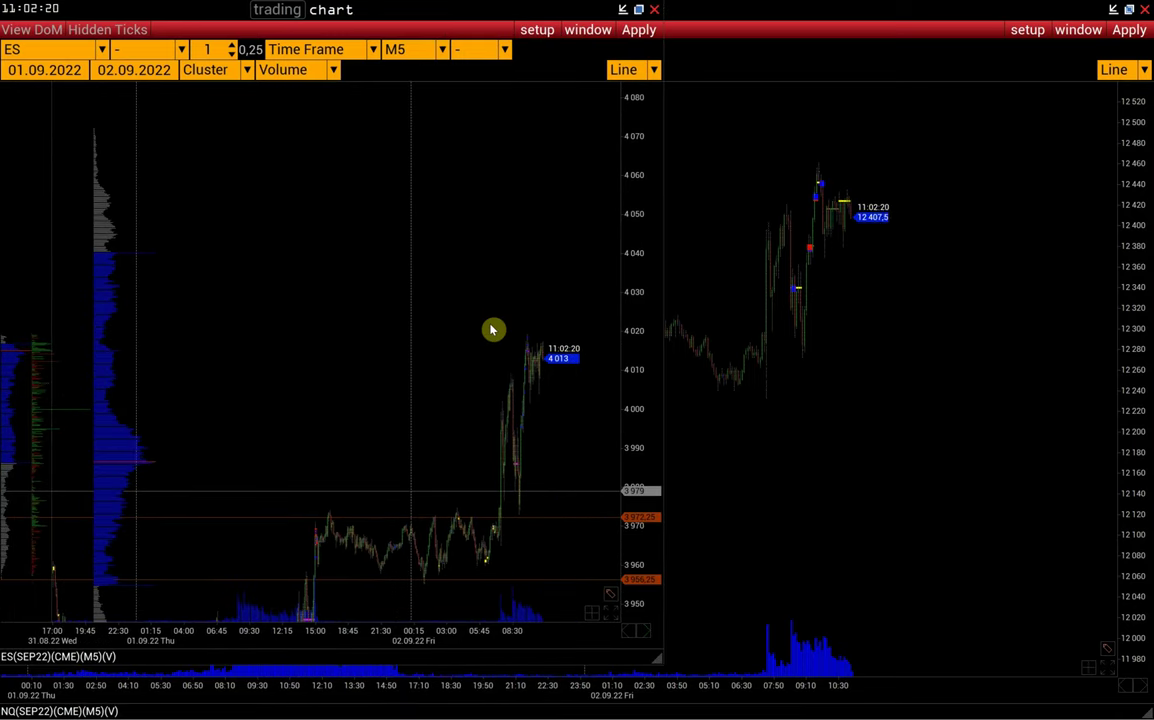
Step: Switch to the market watch window and choose to save the current layout
key("alt+Tab")
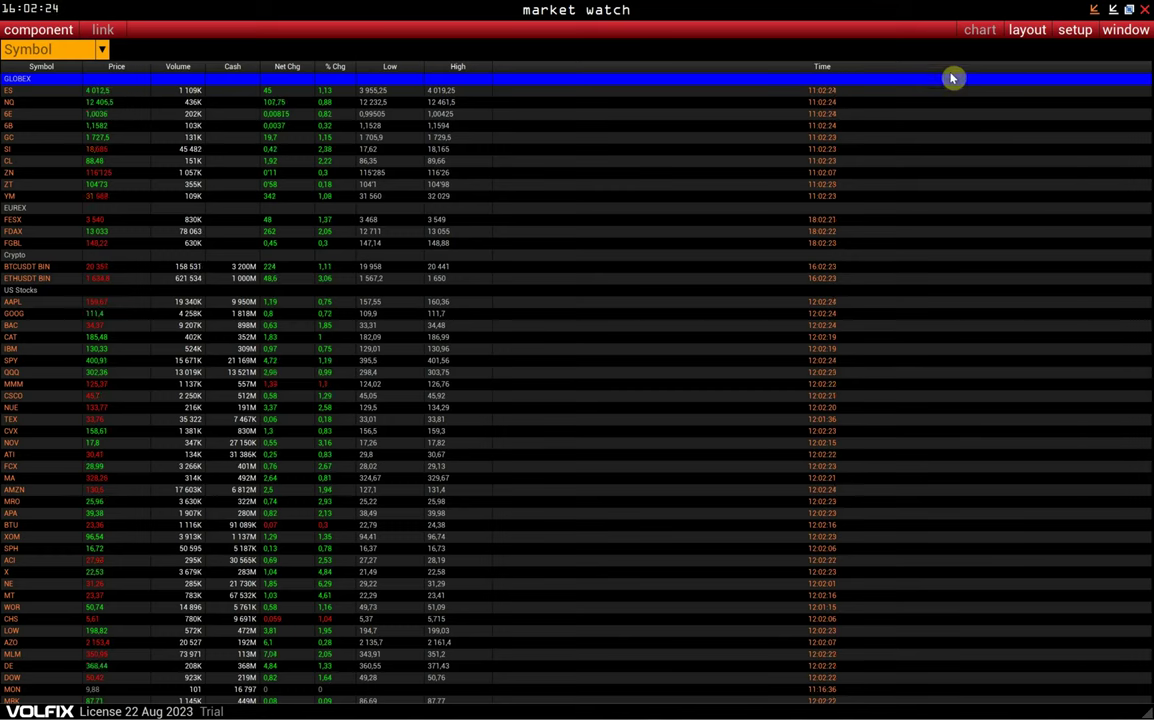
left_click(1027, 32)
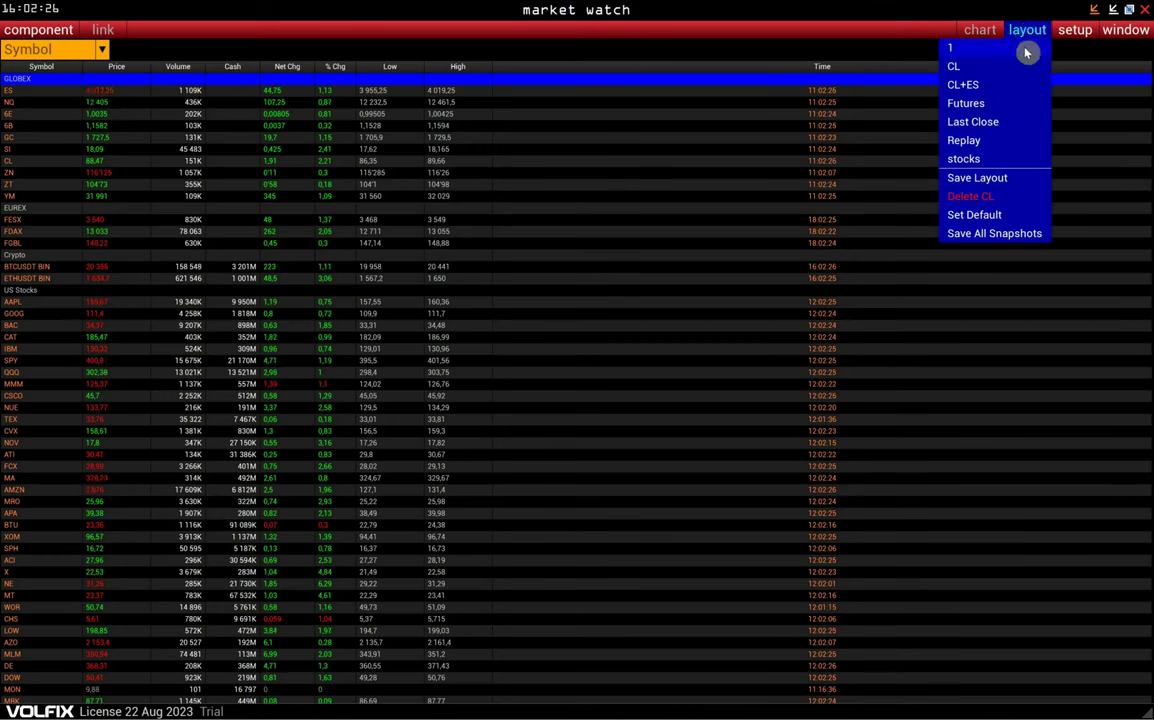
left_click(995, 178)
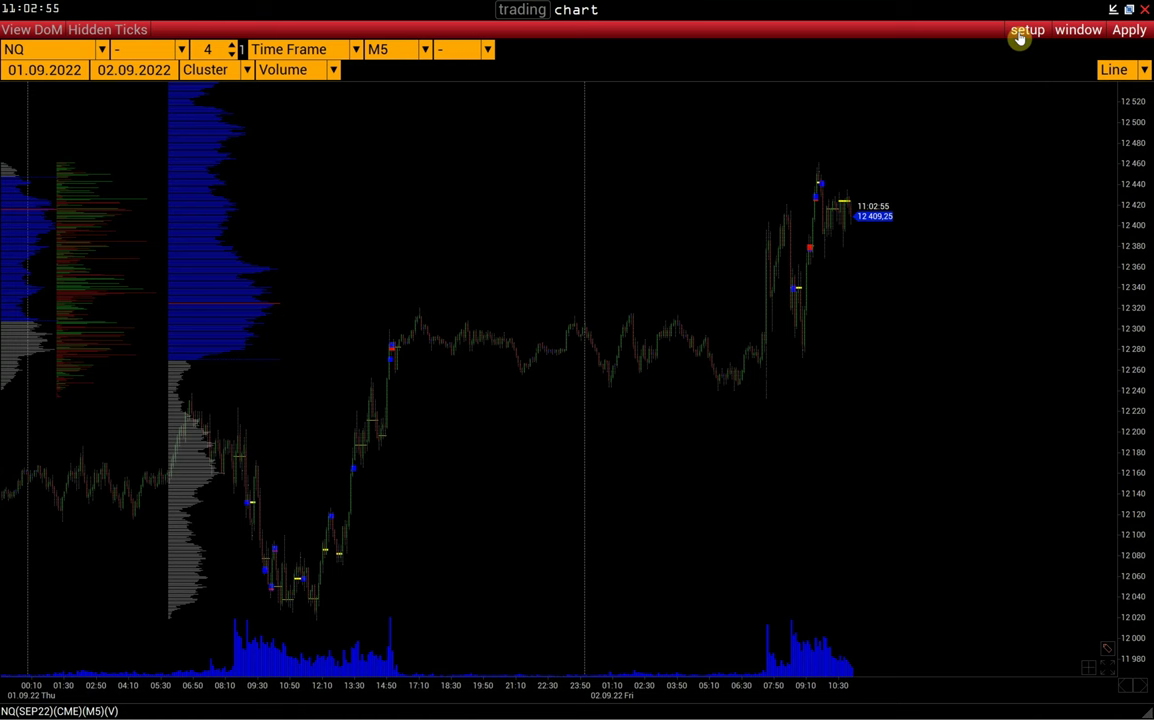
left_click(1024, 32)
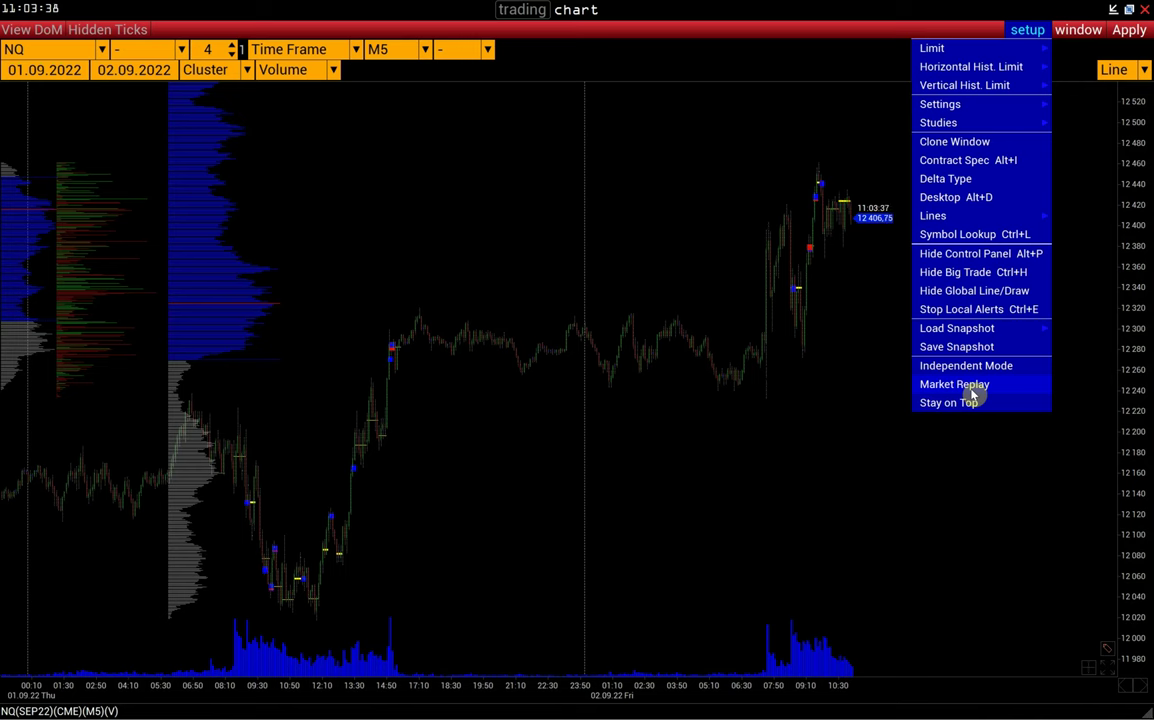
left_click(861, 366)
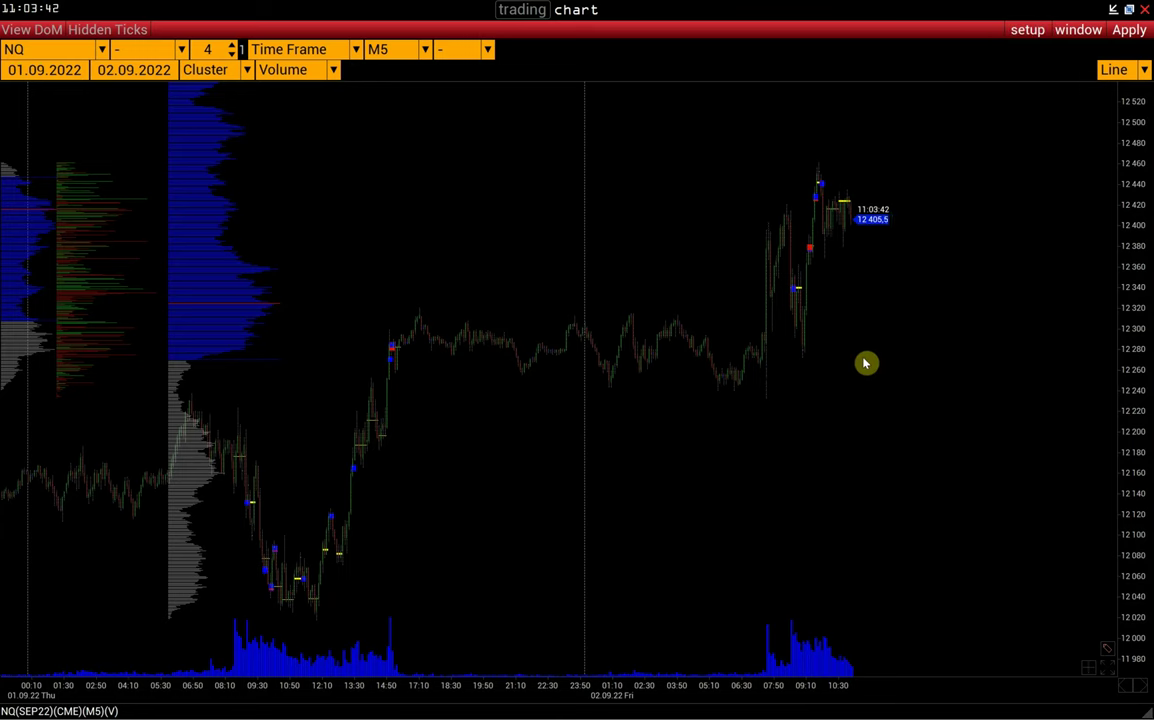
Step: Switch to the market watch window and open a Statement window from its components
key("alt+Tab")
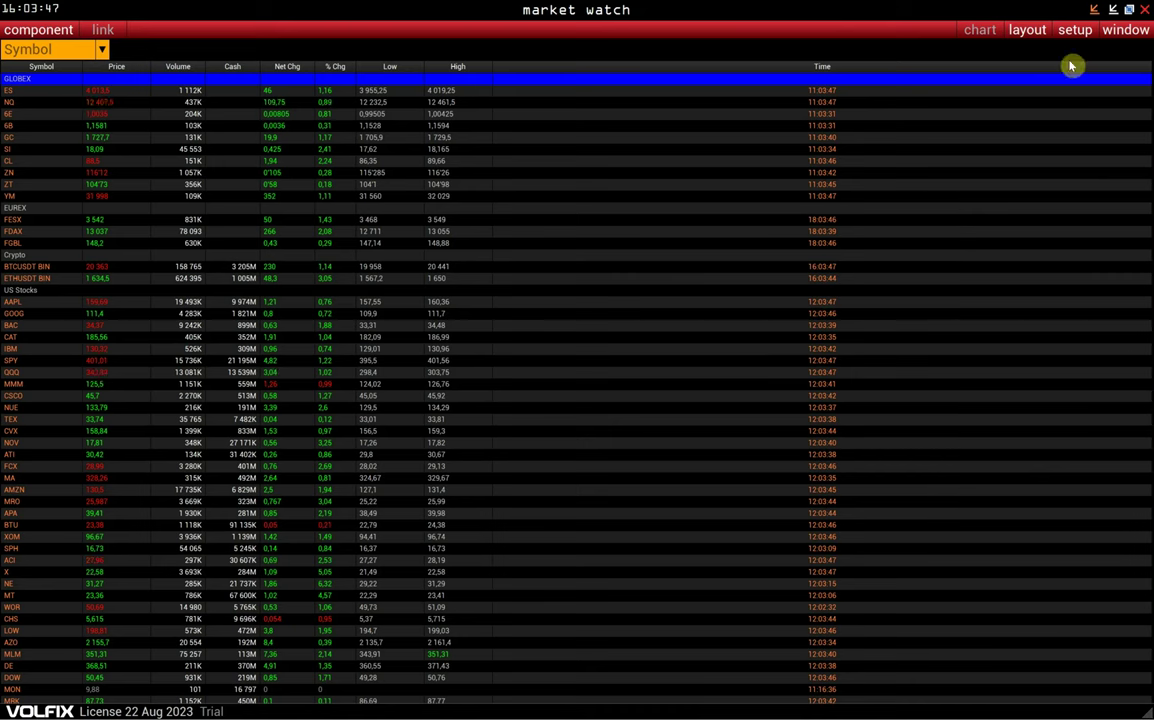
left_click(1074, 30)
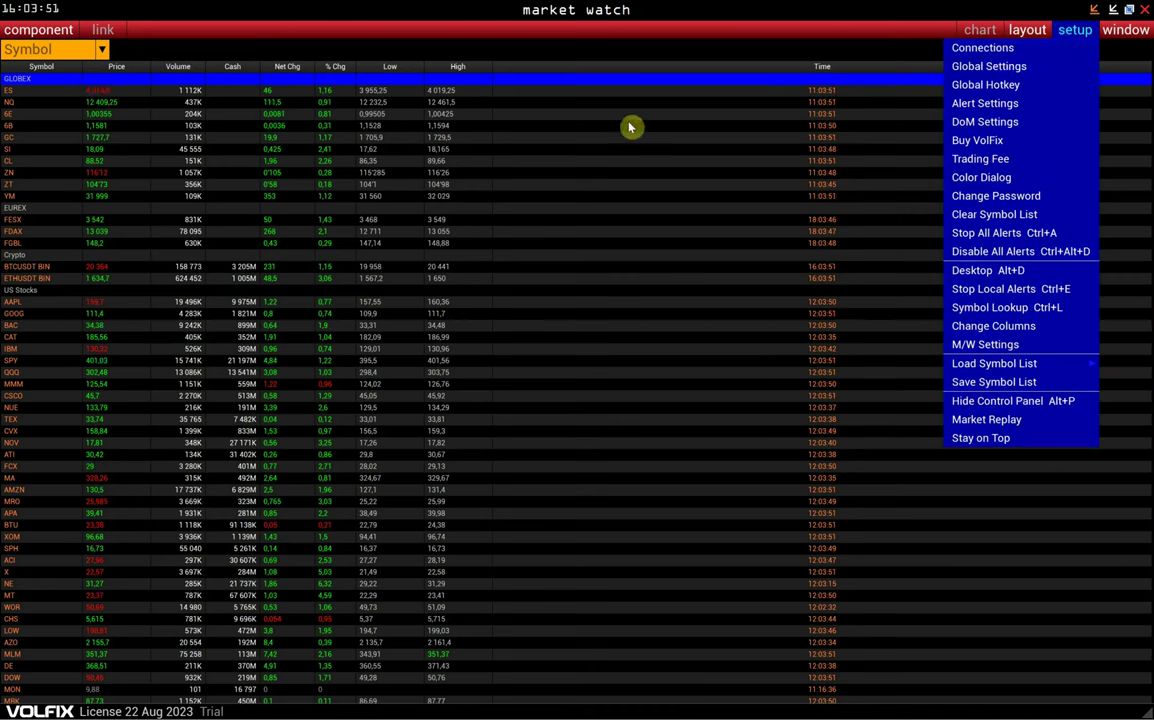
left_click(586, 65)
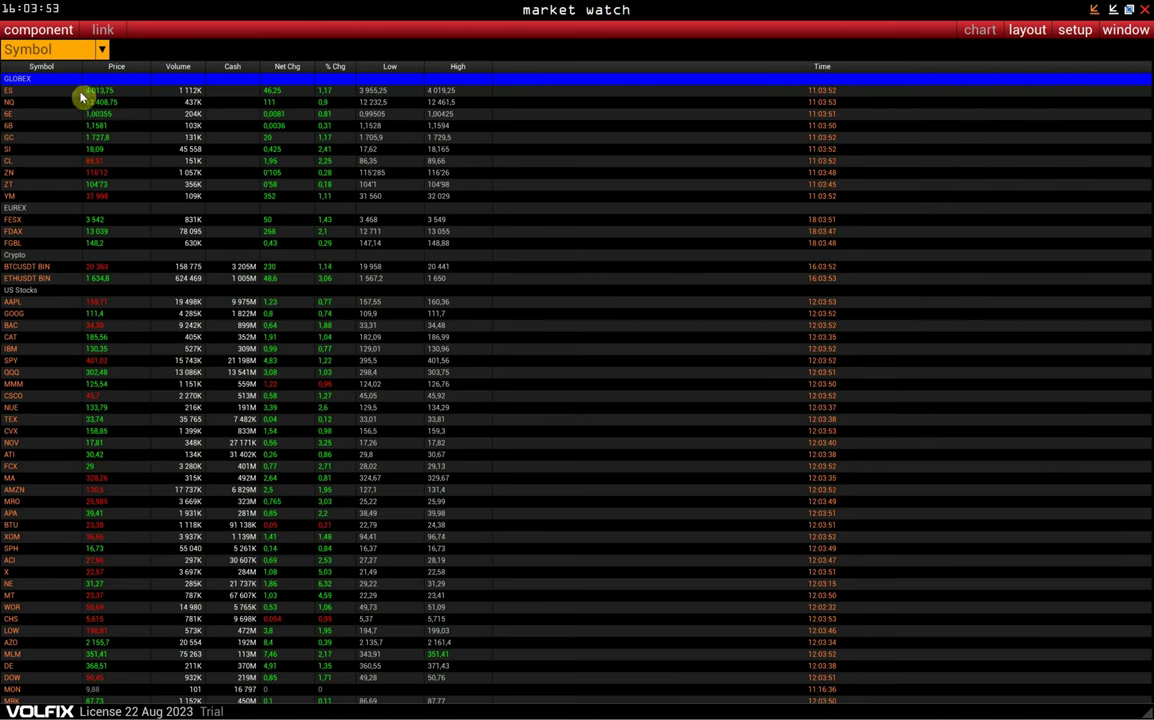
left_click(42, 38)
left_click(33, 137)
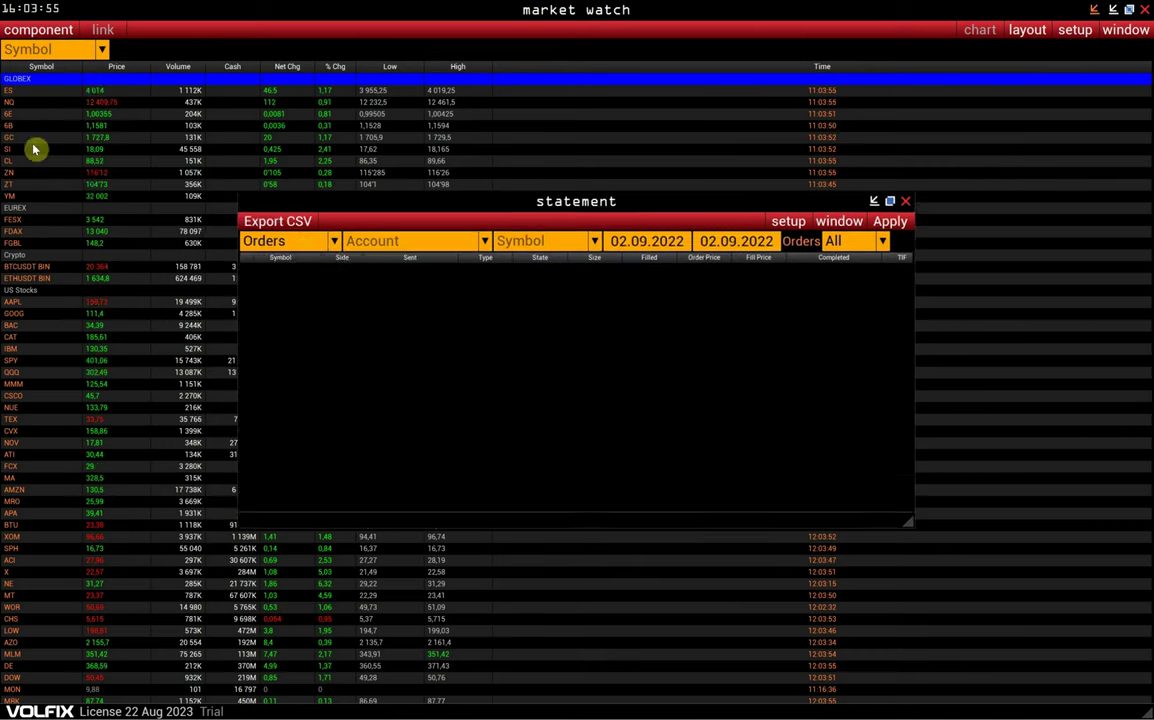
Step: Display the Equity statement for the Test 1 account, all symbols, with start date 29.08.2022
left_click(260, 187)
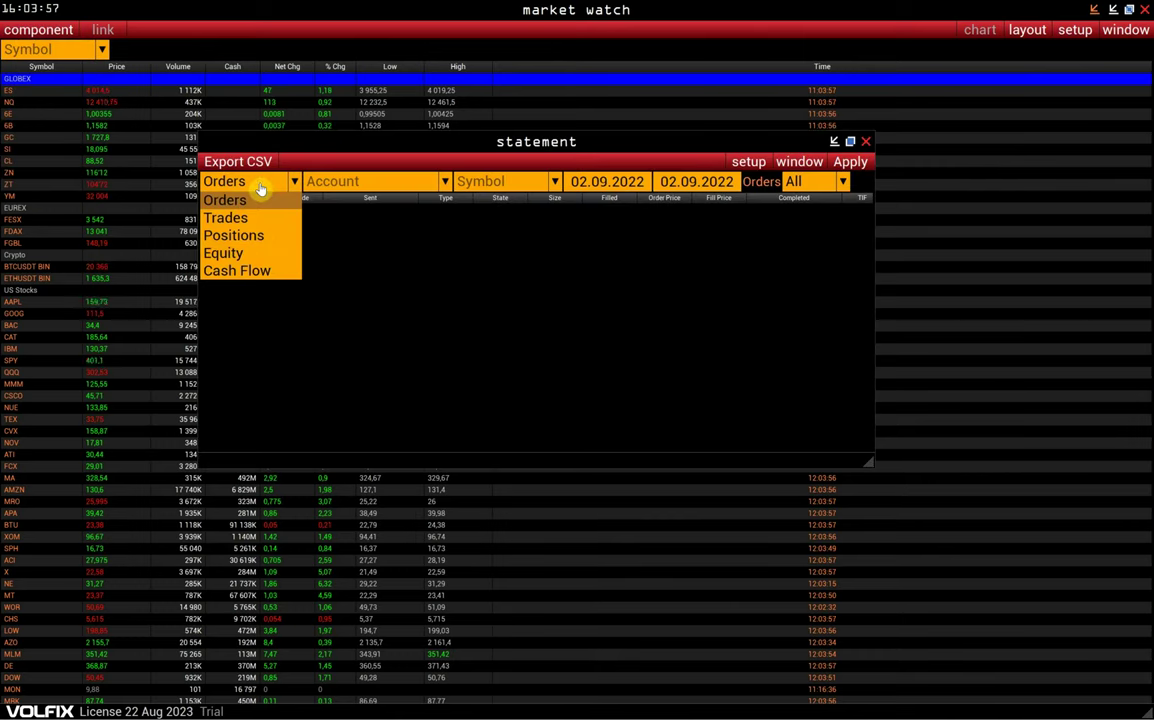
left_click(258, 251)
left_click(400, 180)
left_click(376, 205)
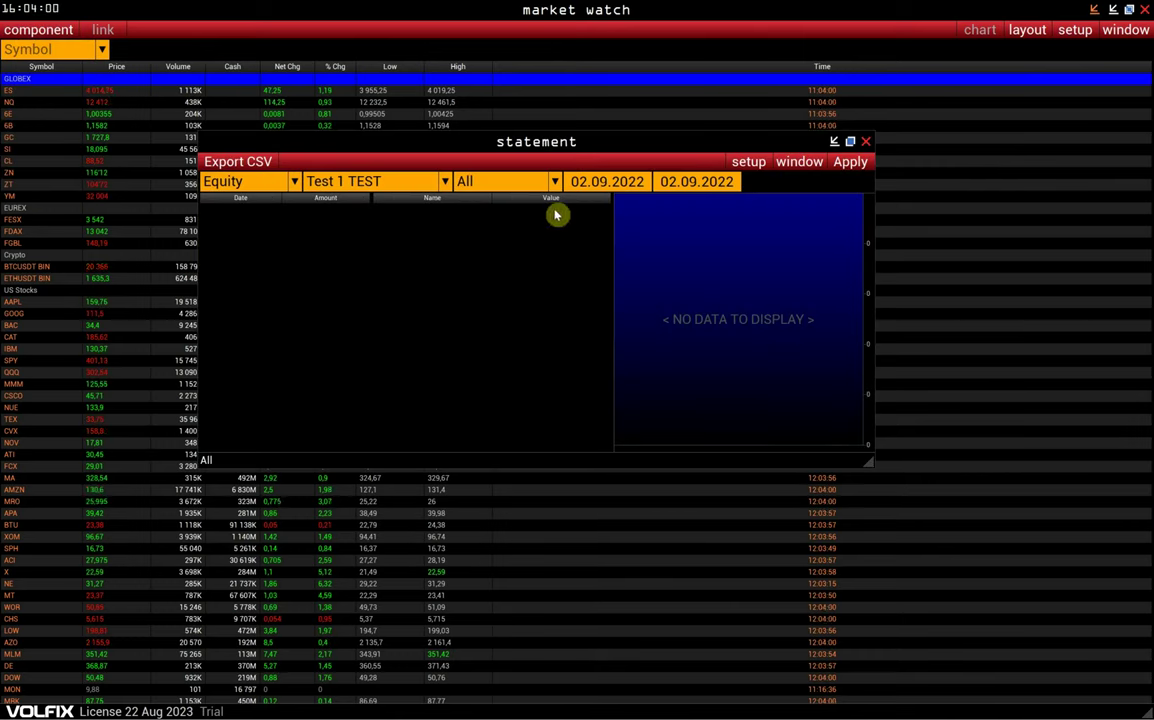
left_click(592, 184)
left_click(577, 237)
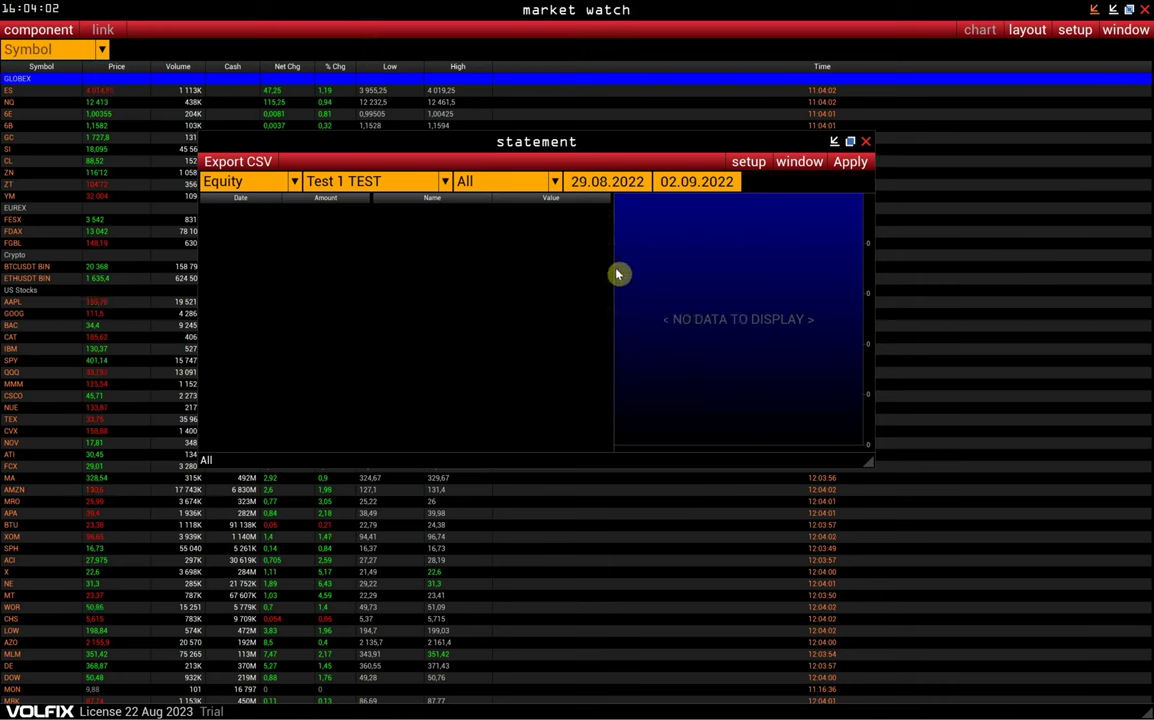
left_click(866, 170)
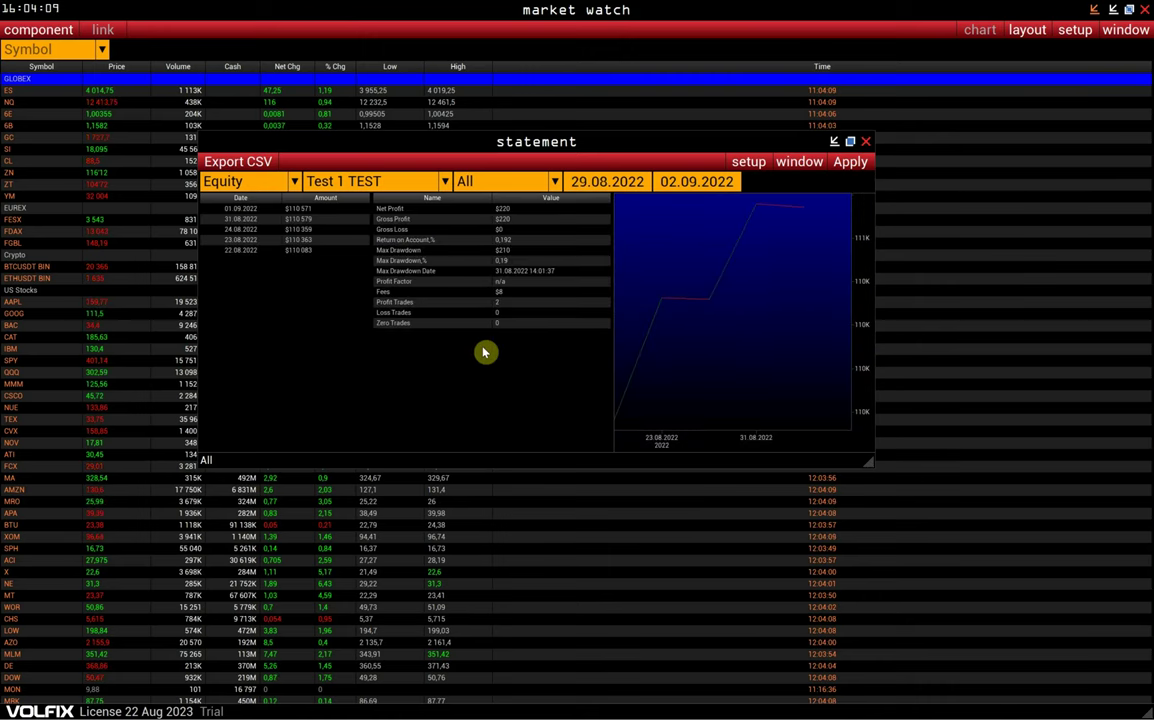
Step: Open the Position Control component, reposition its window and widen it
left_click(58, 33)
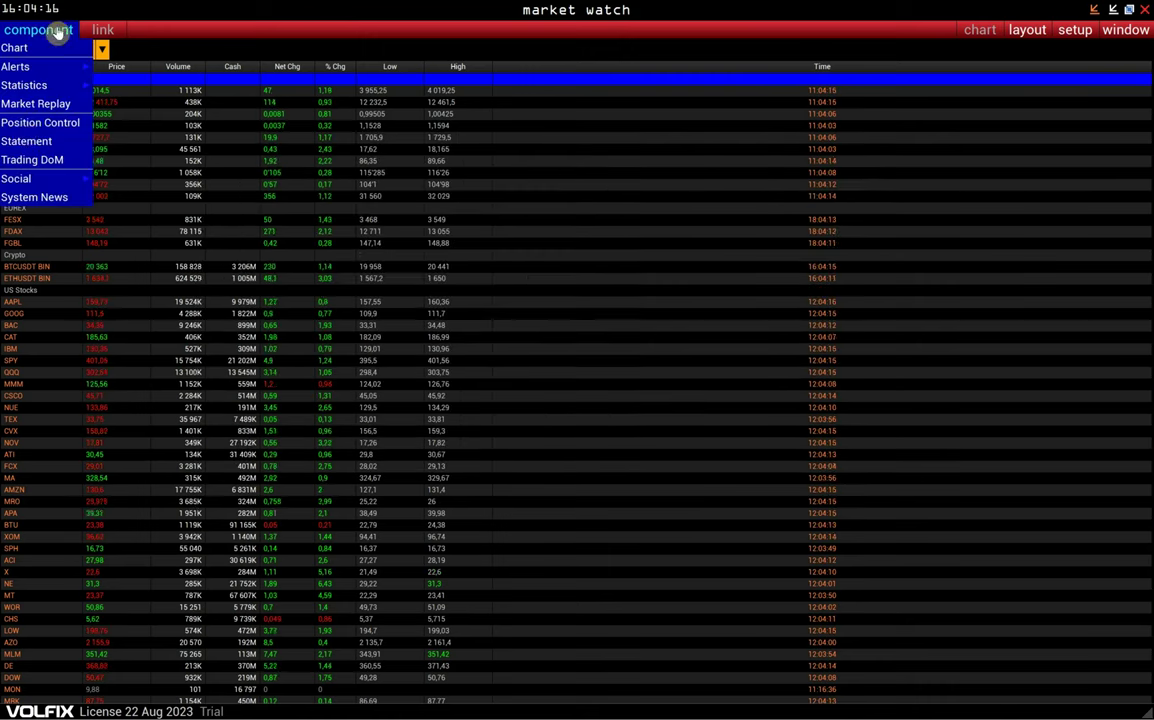
left_click(28, 125)
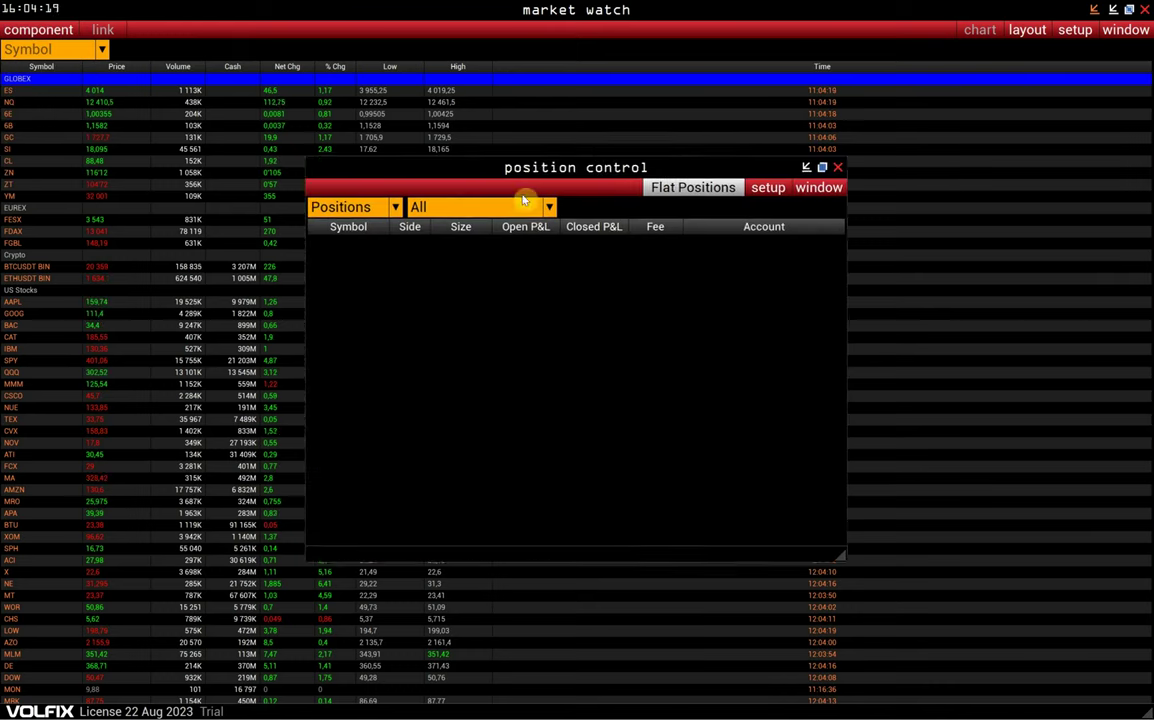
left_click_drag(531, 168, 436, 158)
left_click_drag(741, 541, 922, 498)
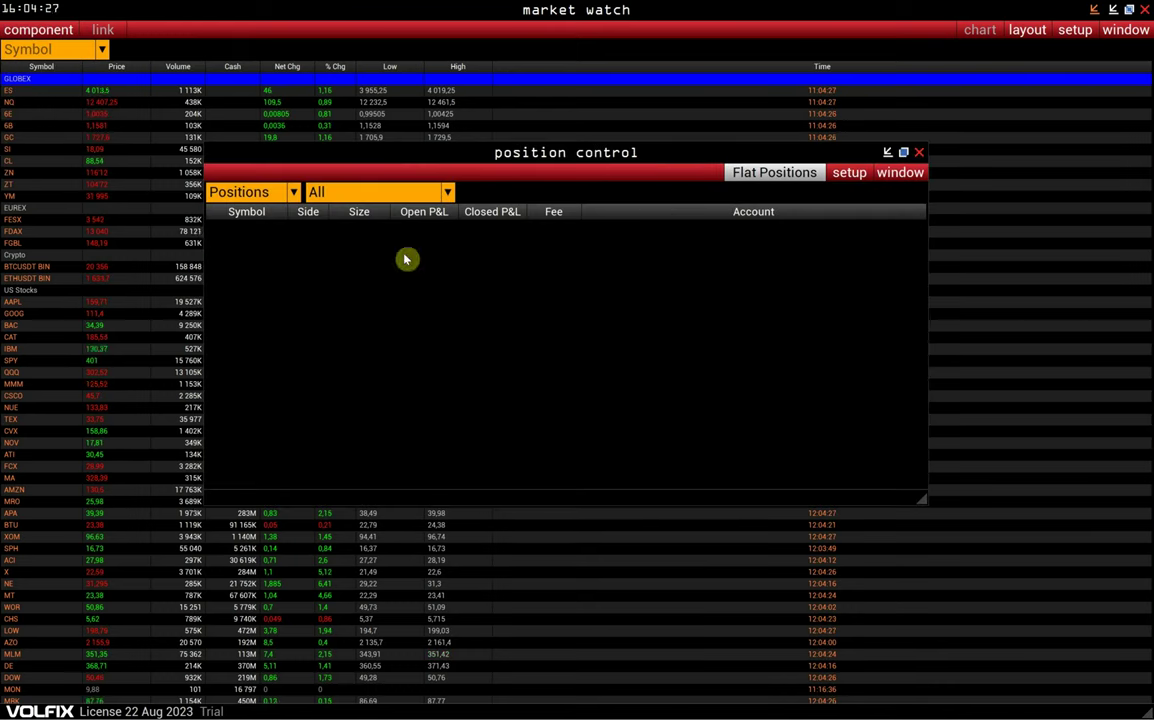
Step: View the Orders list in Position Control, followed by the Accounts list
left_click(290, 193)
left_click(258, 228)
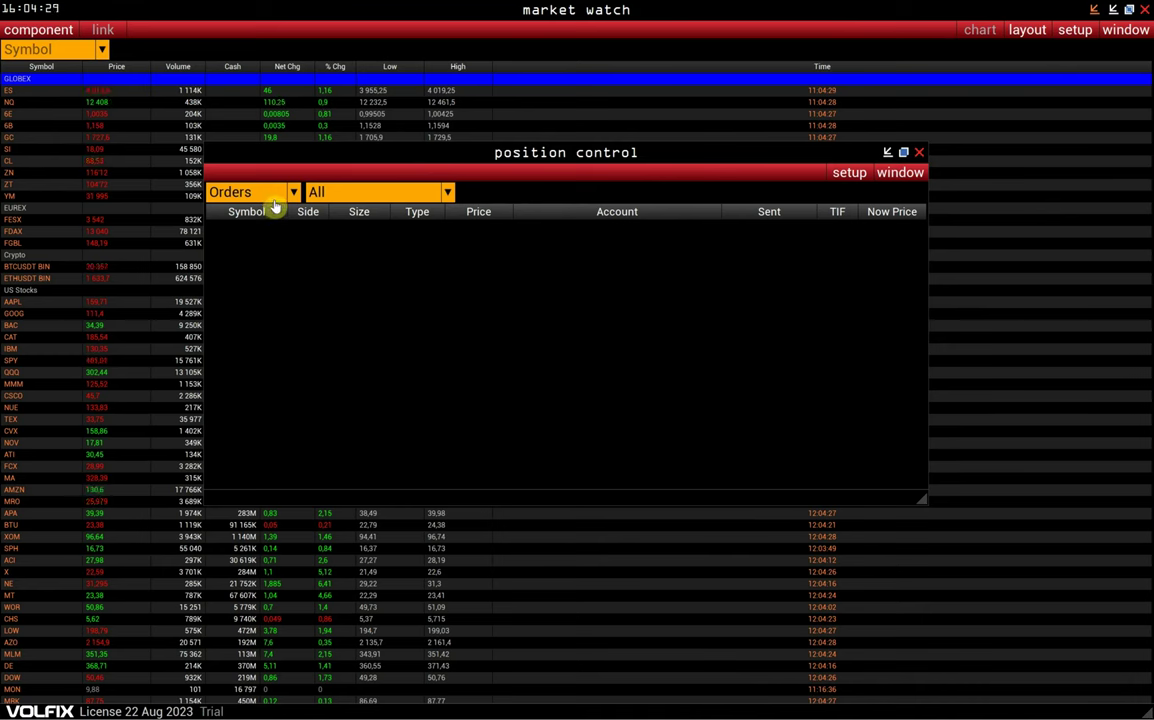
left_click(271, 198)
left_click(258, 247)
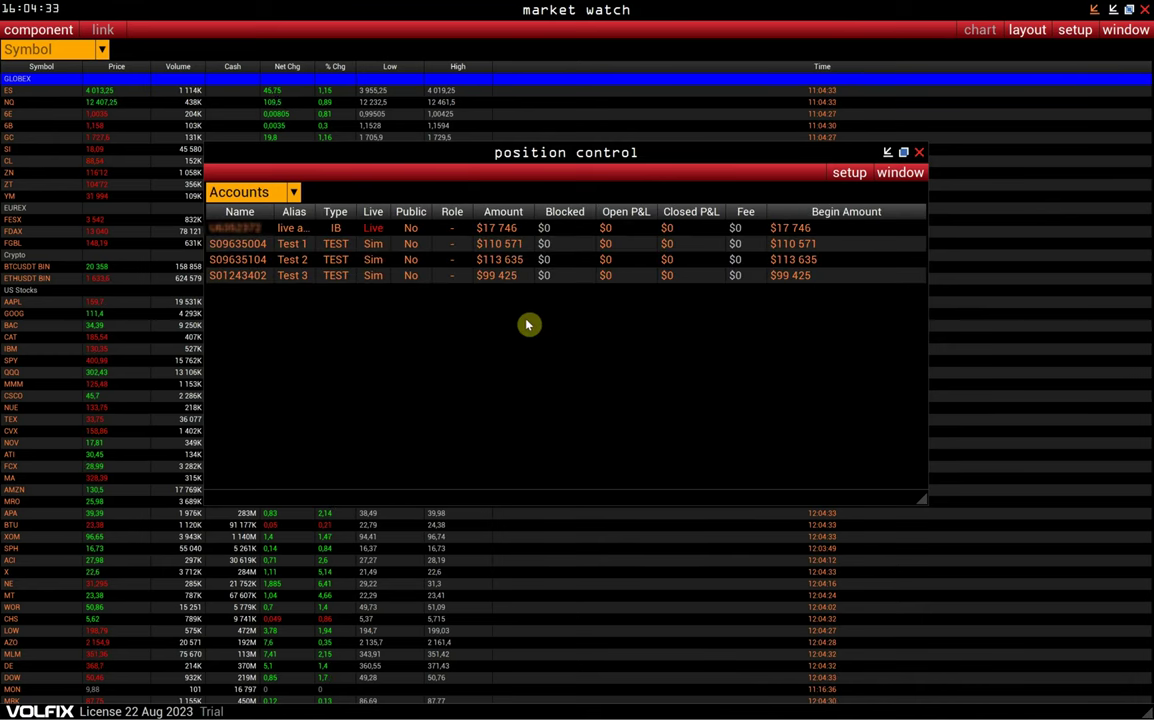
Step: Open the account editing settings for the Test 1 account and examine its Public, Alias and Role options
double_click(552, 246)
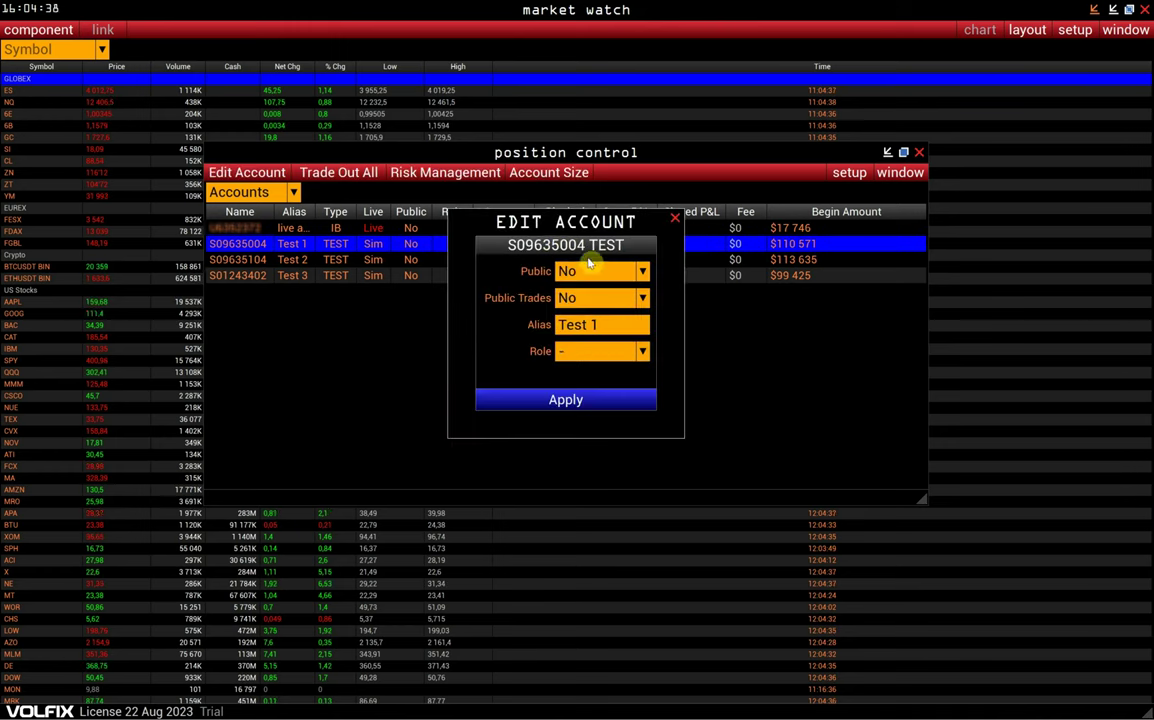
left_click_drag(588, 230, 573, 246)
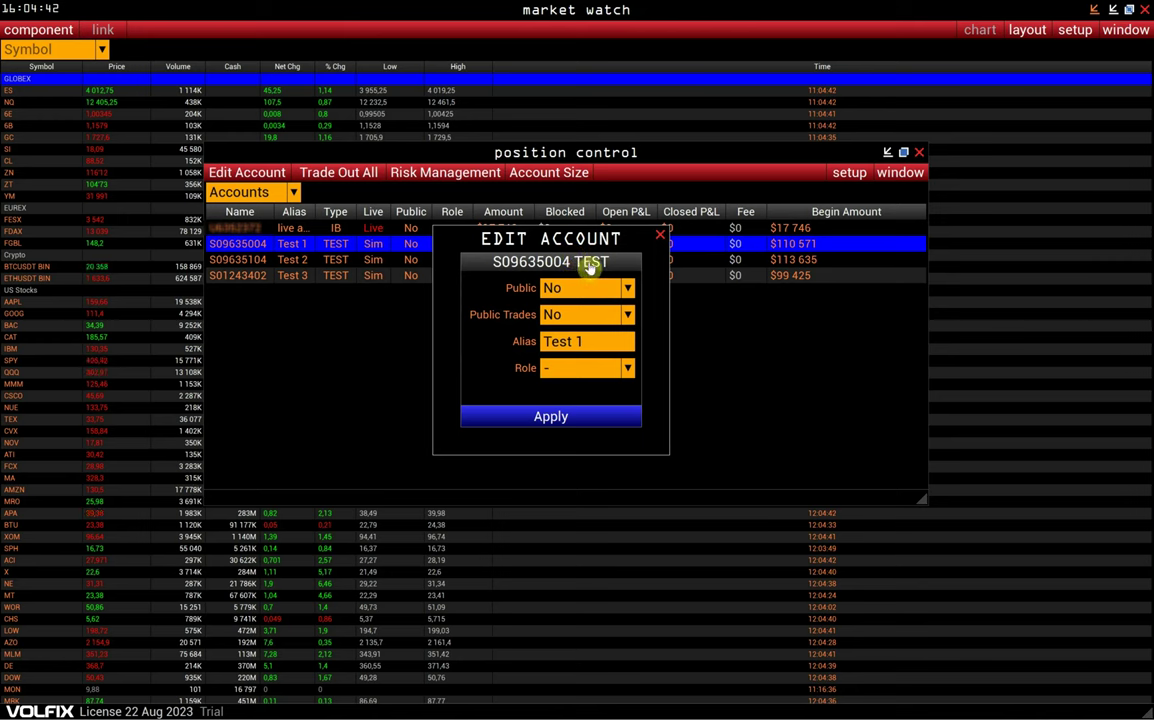
left_click(569, 289)
left_click(558, 324)
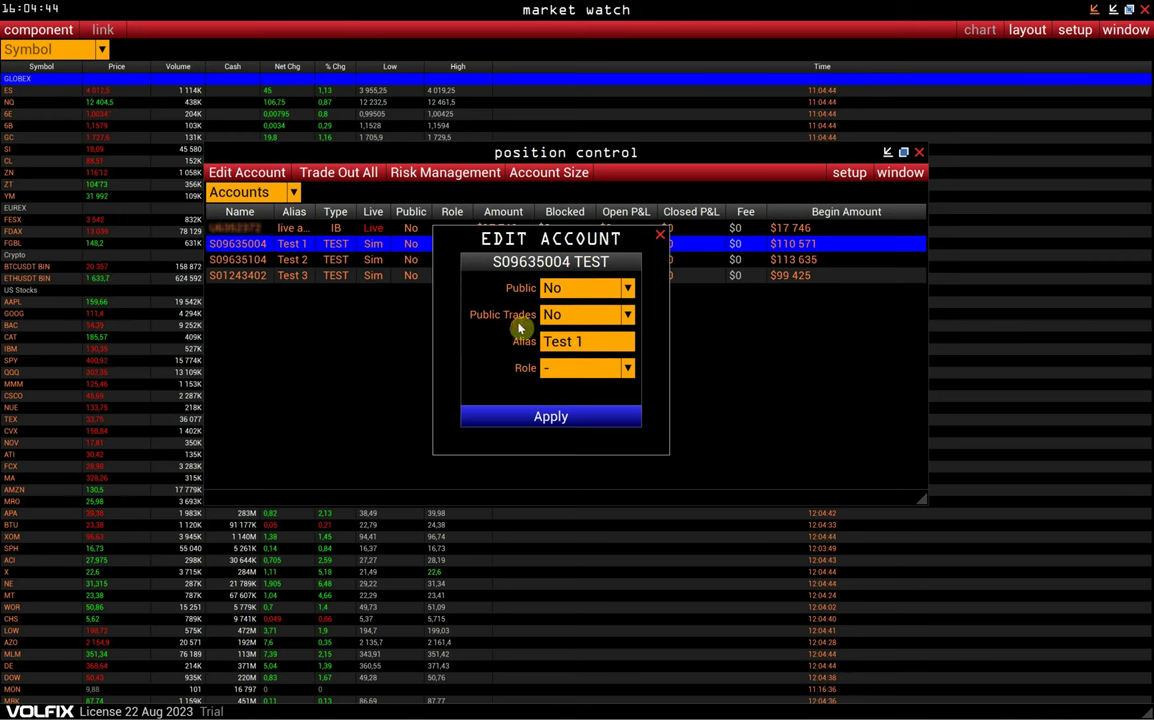
left_click_drag(585, 343, 525, 348)
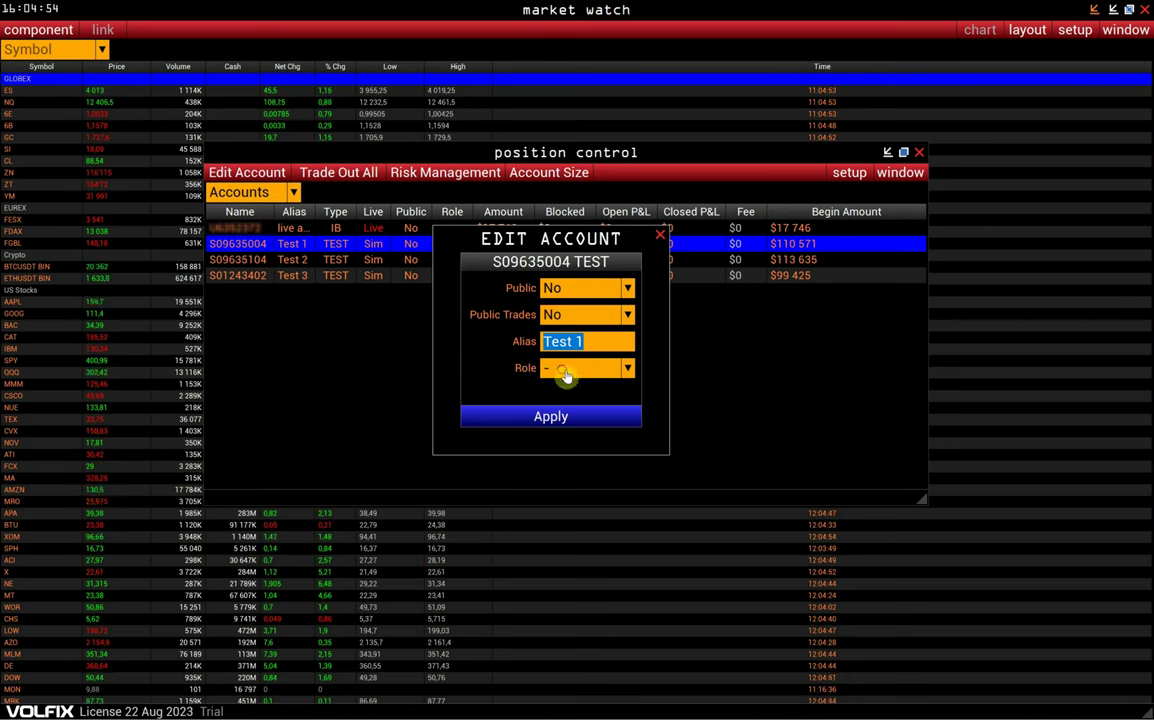
left_click(560, 370)
left_click(522, 390)
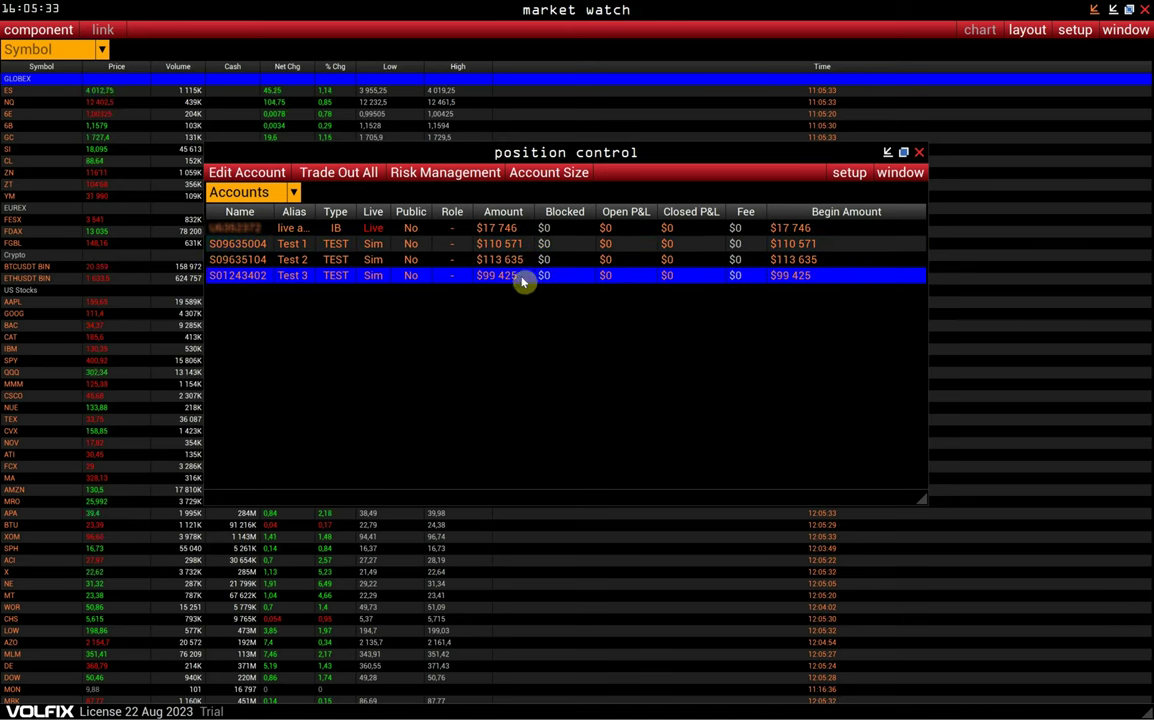
Step: Review the Account Size settings of the Test 3 account without applying anything, and close the Position Control window
left_click(533, 176)
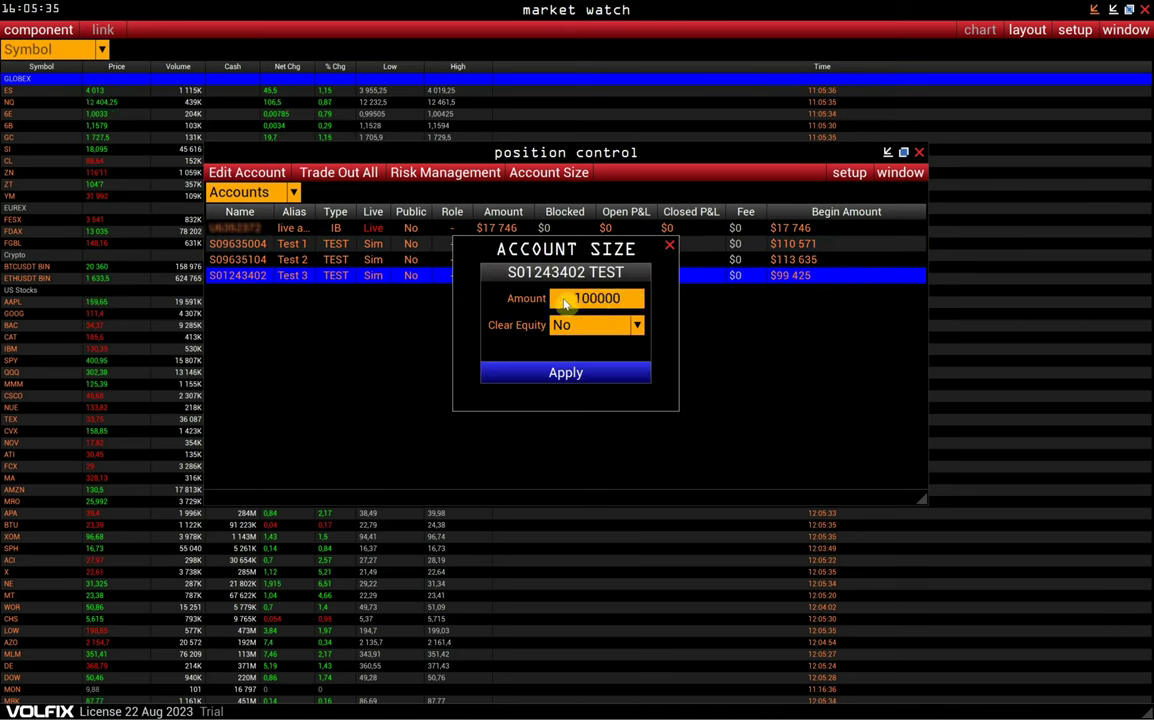
left_click_drag(559, 299, 626, 301)
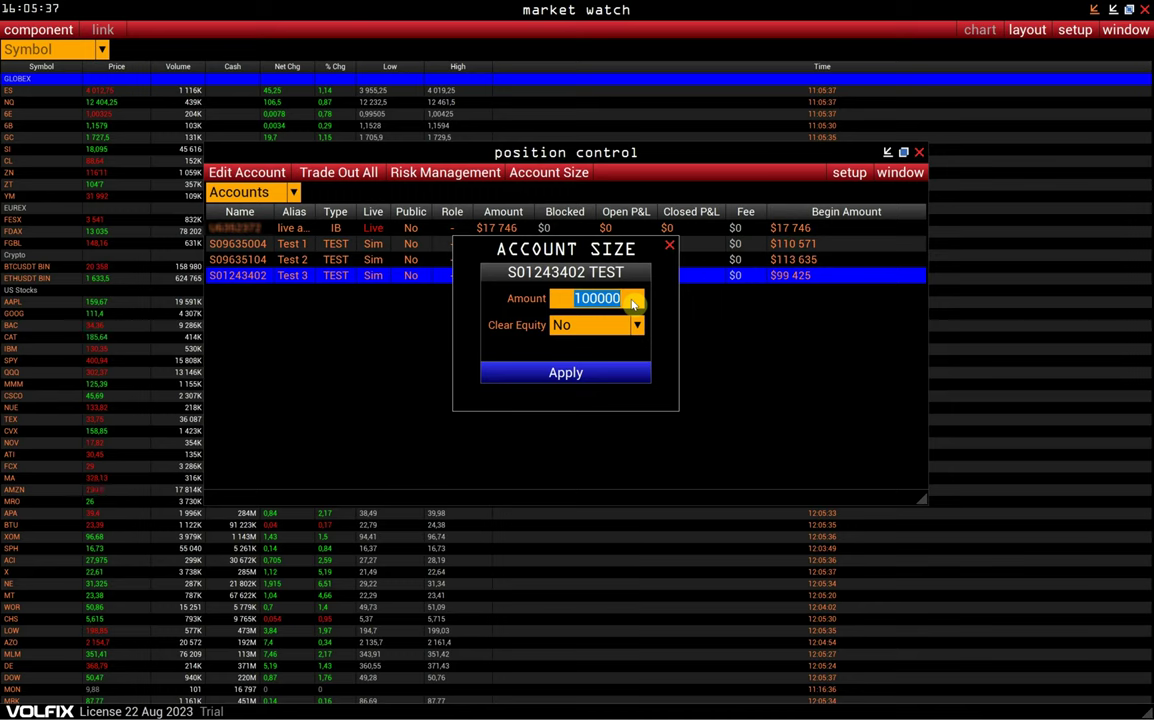
left_click(669, 246)
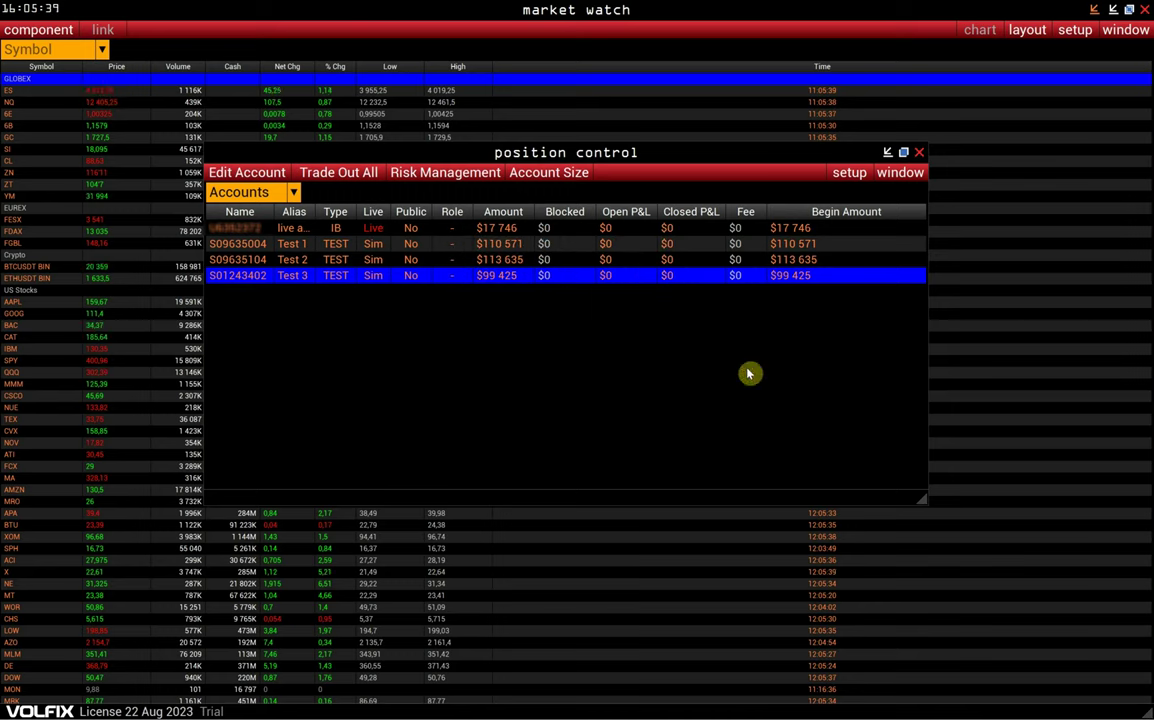
left_click(919, 153)
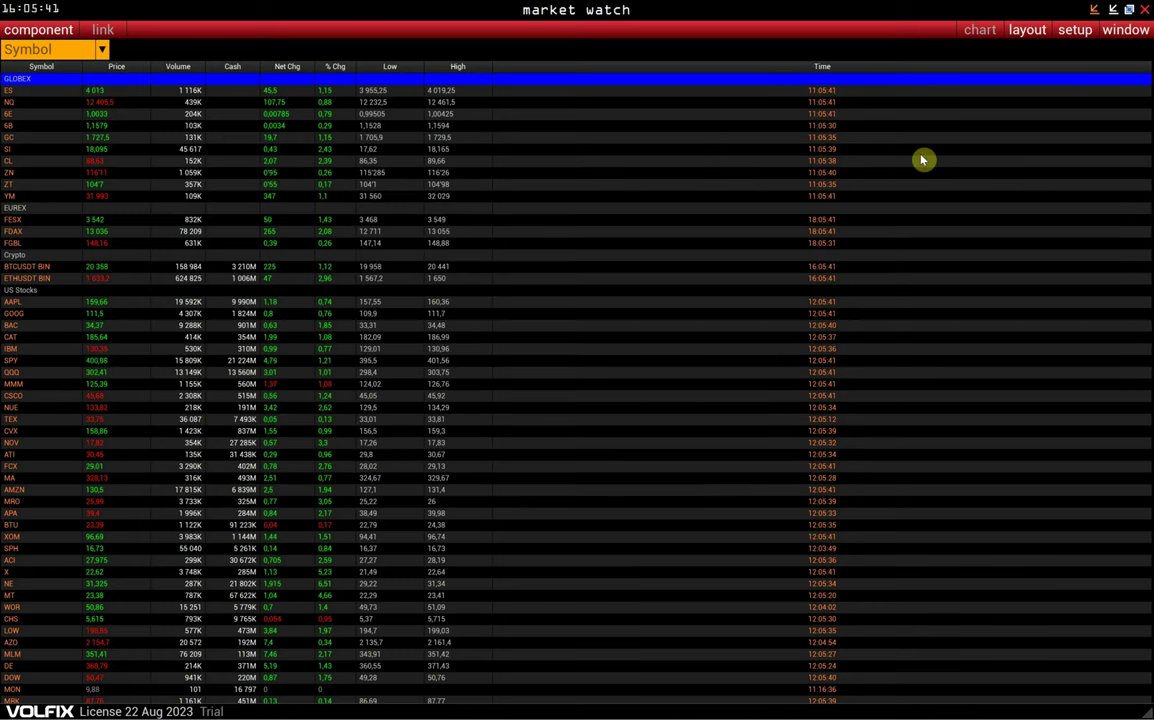